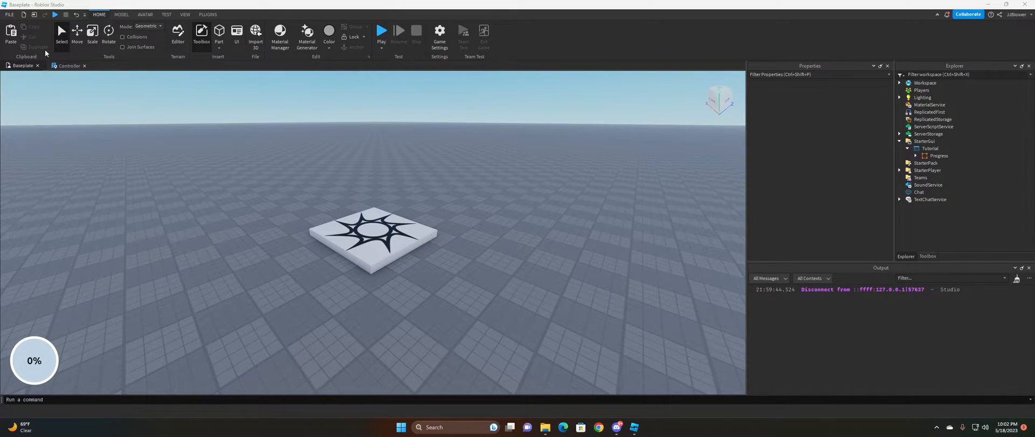
# Playtest the place to preview the circular progress bar, then stop the test.
pyautogui.click(387, 35)
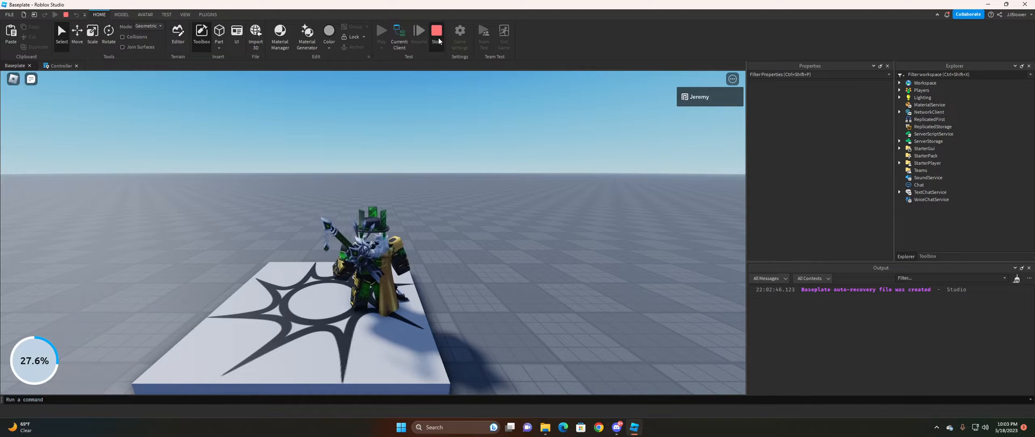
pyautogui.click(66, 14)
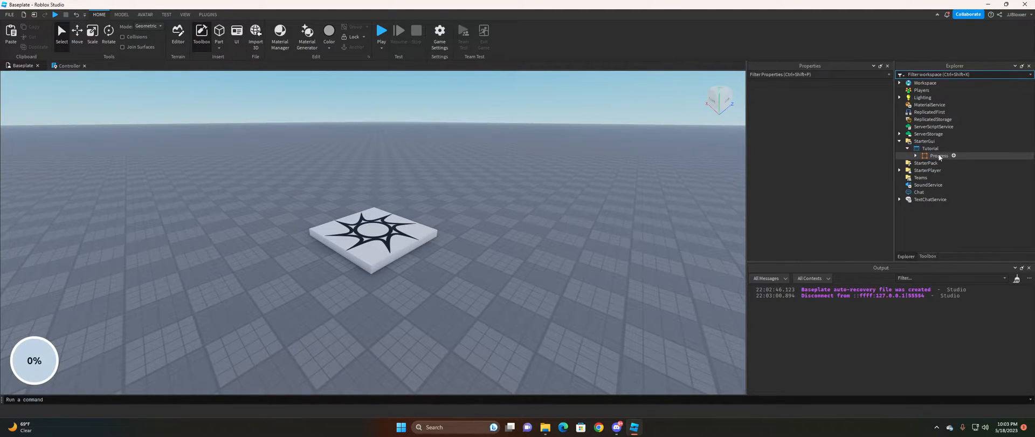
# Move the existing Progress frame out of the Tutorial ScreenGui into ReplicatedStorage.
pyautogui.click(939, 156)
pyautogui.moveTo(927, 157); pyautogui.dragTo(948, 120)
pyautogui.click(899, 119)
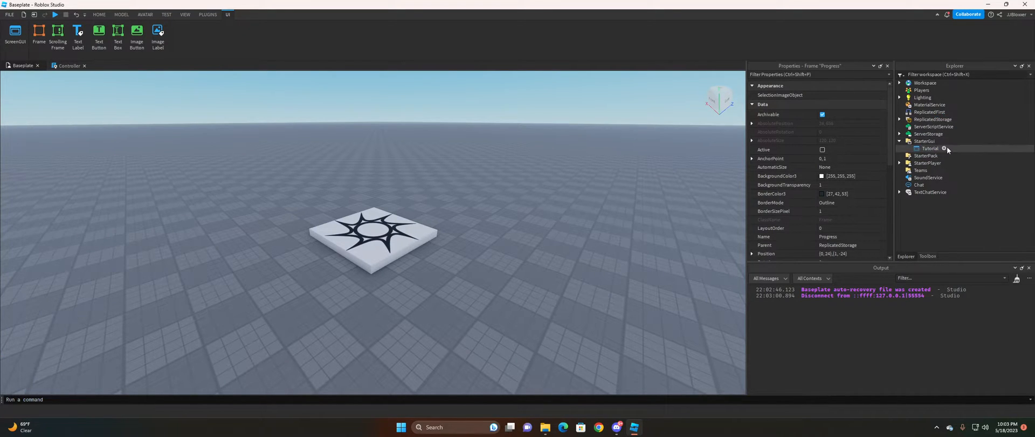
# Insert a new Frame into the Tutorial ScreenGui in StarterGui.
pyautogui.click(941, 147)
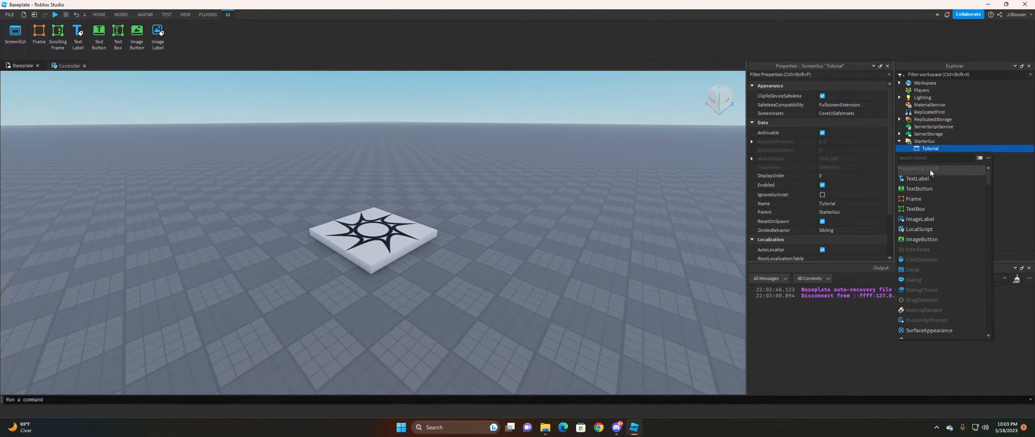
pyautogui.click(923, 141)
pyautogui.click(928, 148)
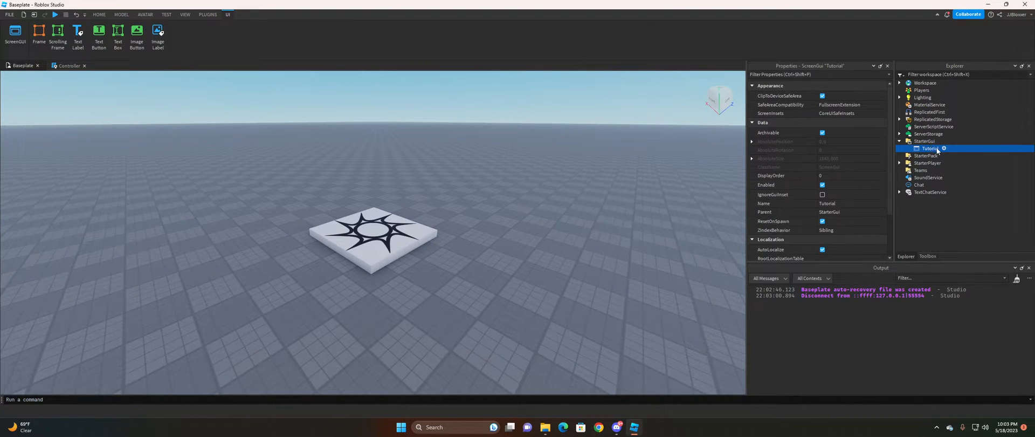
pyautogui.click(944, 149)
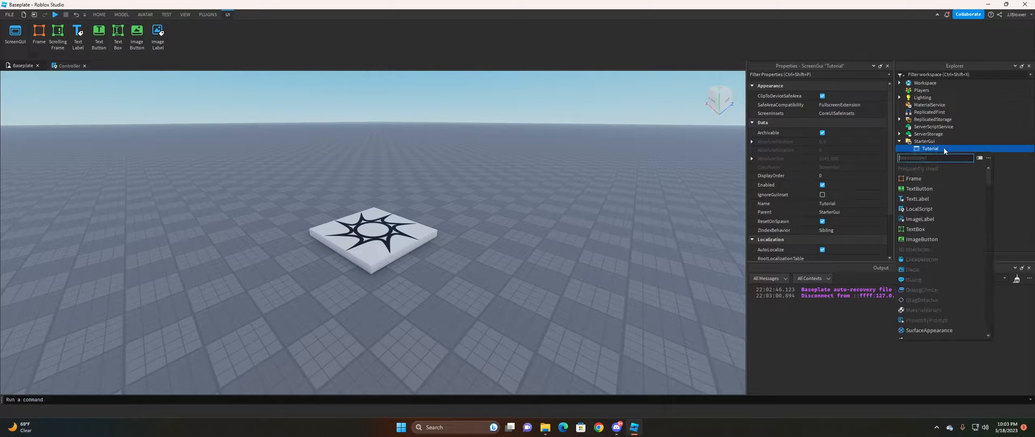
pyautogui.click(923, 178)
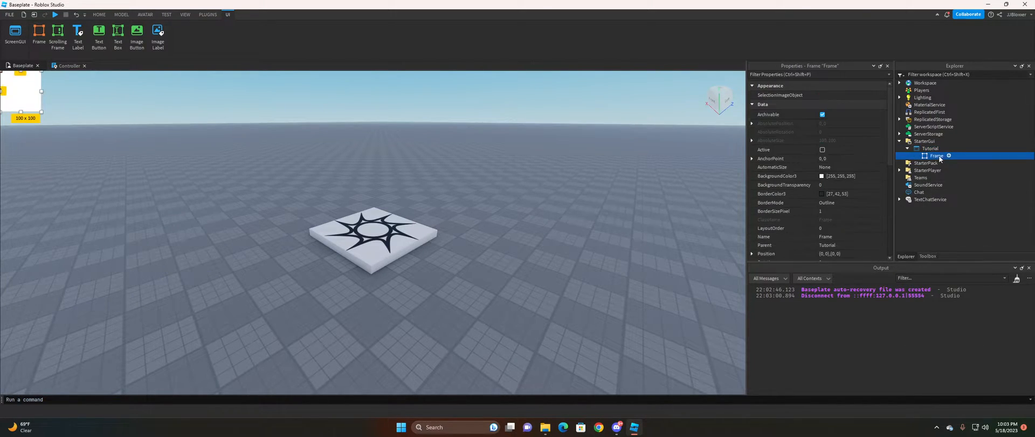
# Centre the new frame on the screen with AnchorPoint 0.5, 0.5 and Position {0.5, 0},{0.5, 0}.
pyautogui.click(832, 159)
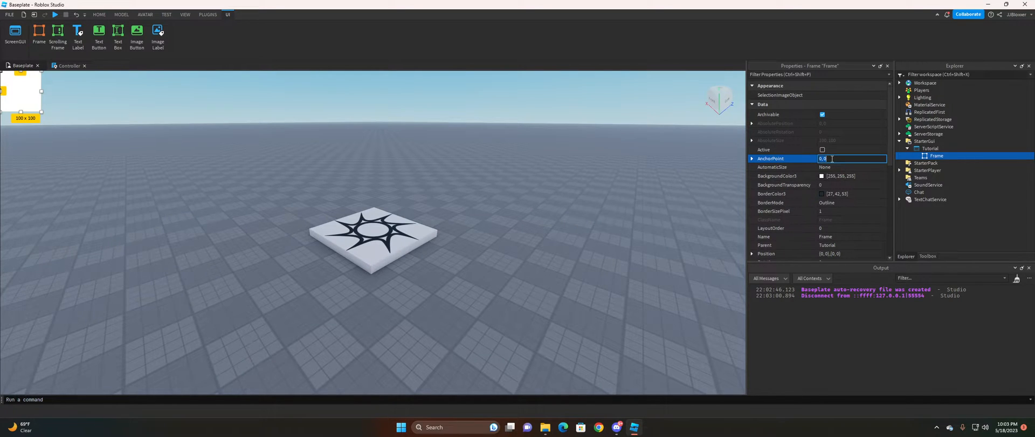
pyautogui.write('0.5,0.5')
pyautogui.press('Return')
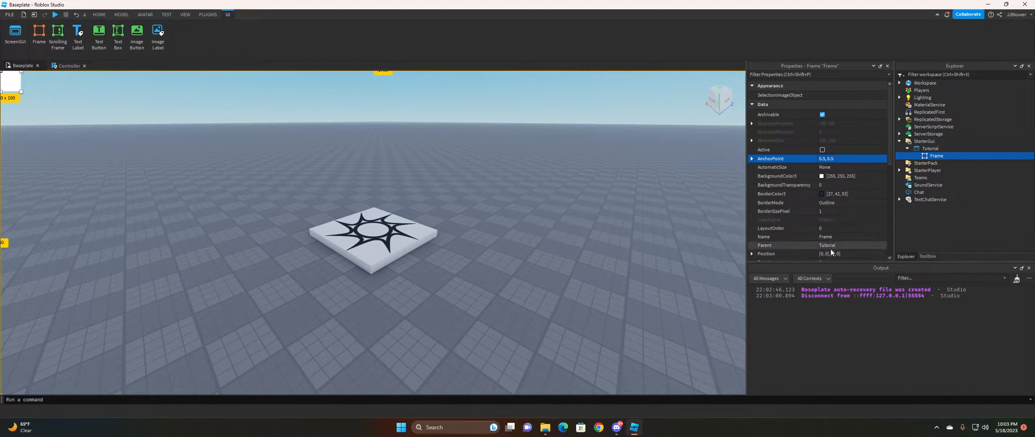
pyautogui.click(829, 253)
pyautogui.write('.5')
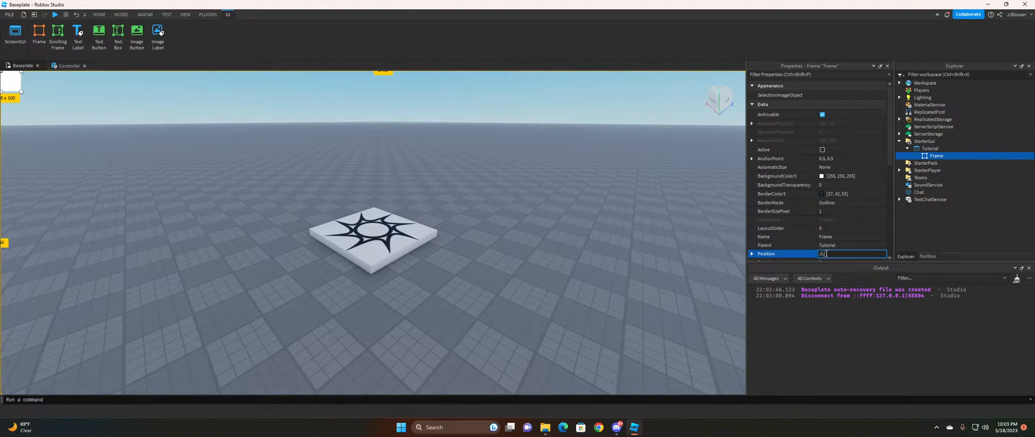
pyautogui.write(', 0},{0.5')
pyautogui.press('Return')
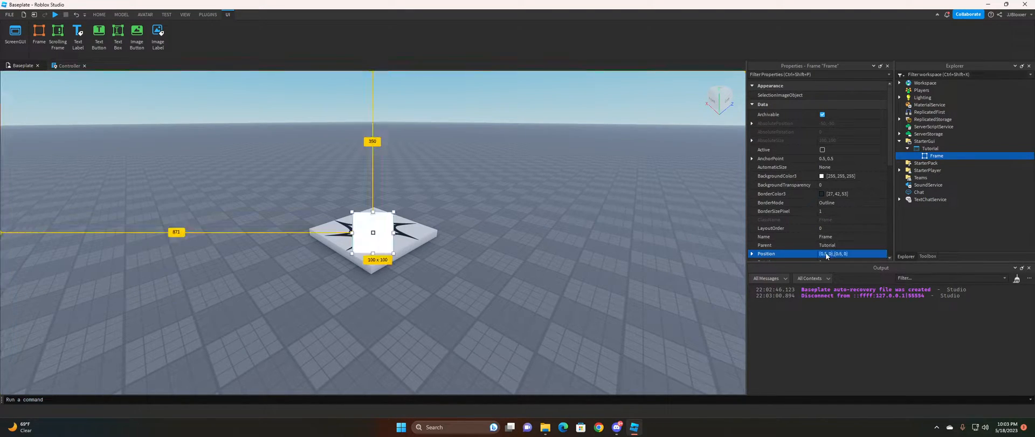
# Set the new frame's Size to {0, 160},{0, 160}.
pyautogui.scroll(-1, 836, 205)
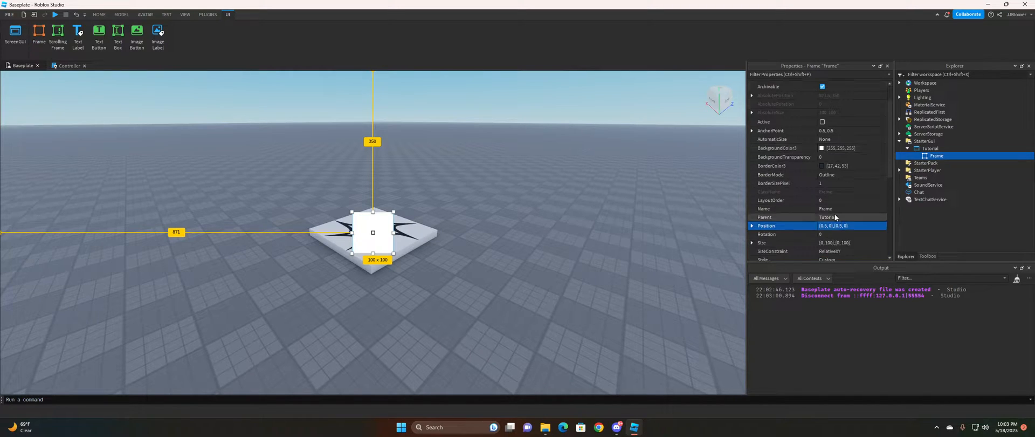
pyautogui.click(830, 243)
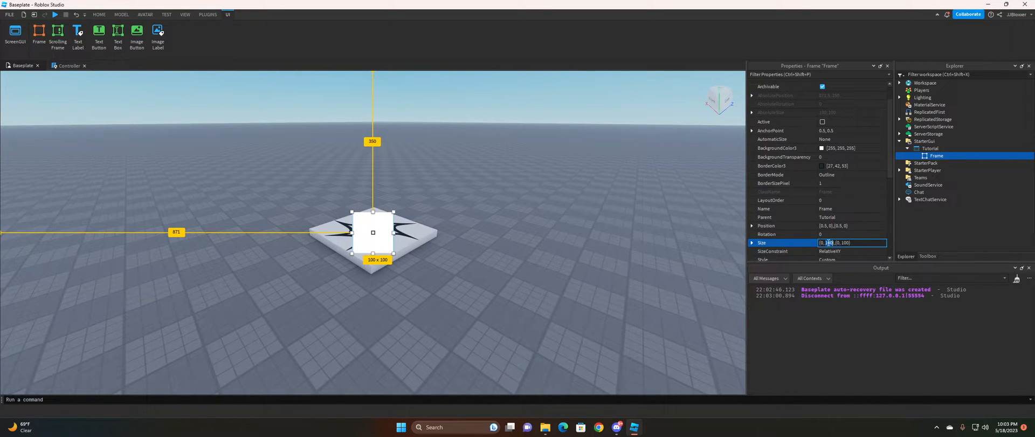
pyautogui.write('150')
pyautogui.doubleClick(845, 243)
pyautogui.write('160')
pyautogui.press('Return')
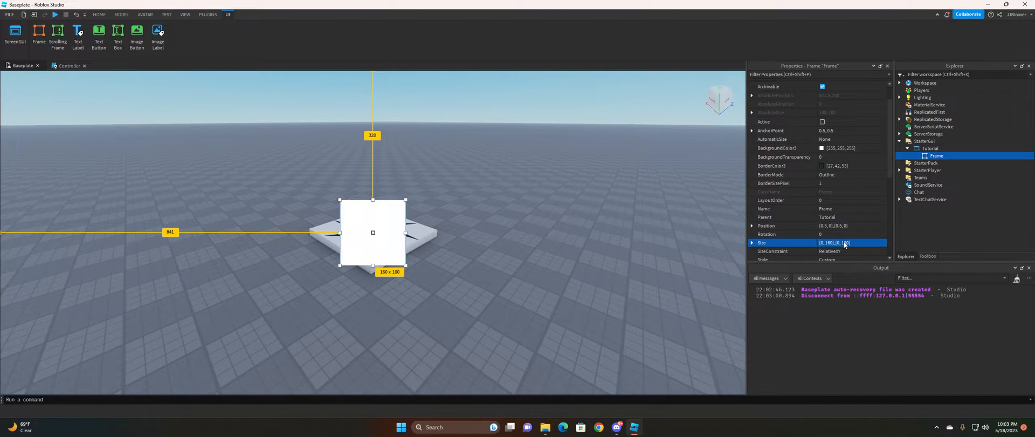
# Set the frame's BackgroundTransparency to 1 and rename the frame Progress.
pyautogui.click(823, 157)
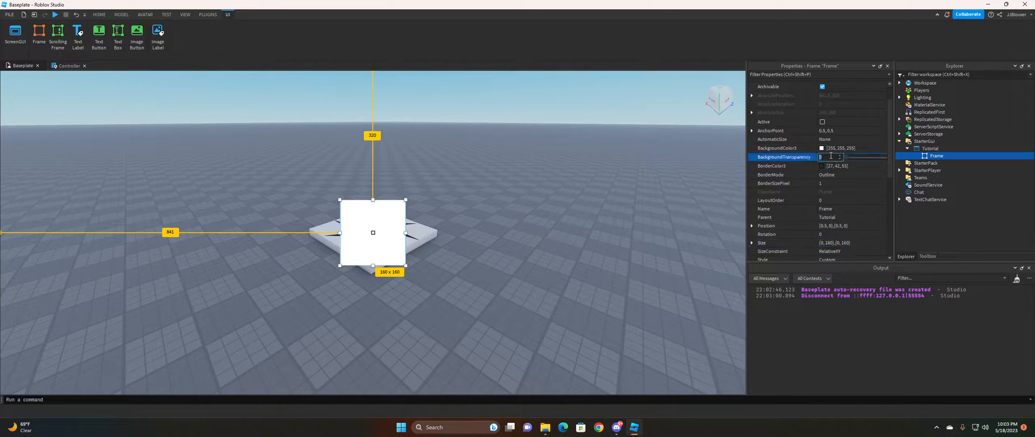
pyautogui.write('1')
pyautogui.press('Return')
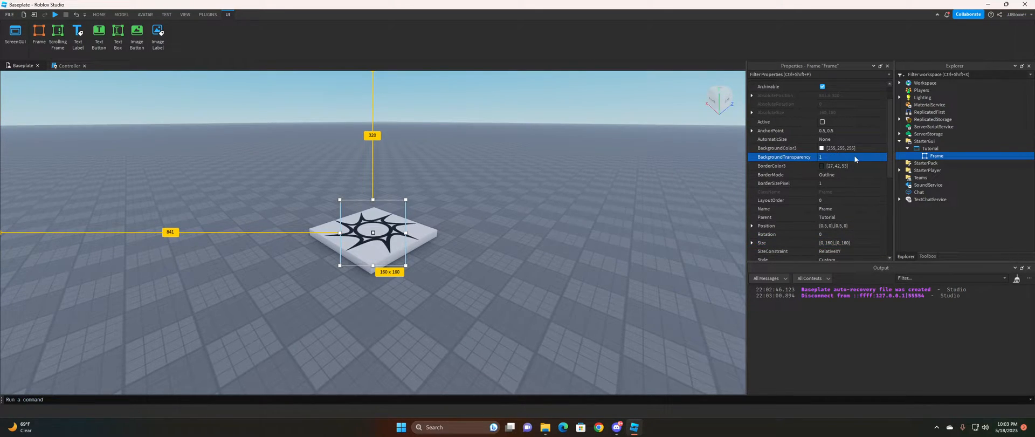
pyautogui.doubleClick(932, 157)
pyautogui.write('Progress')
pyautogui.press('Return')
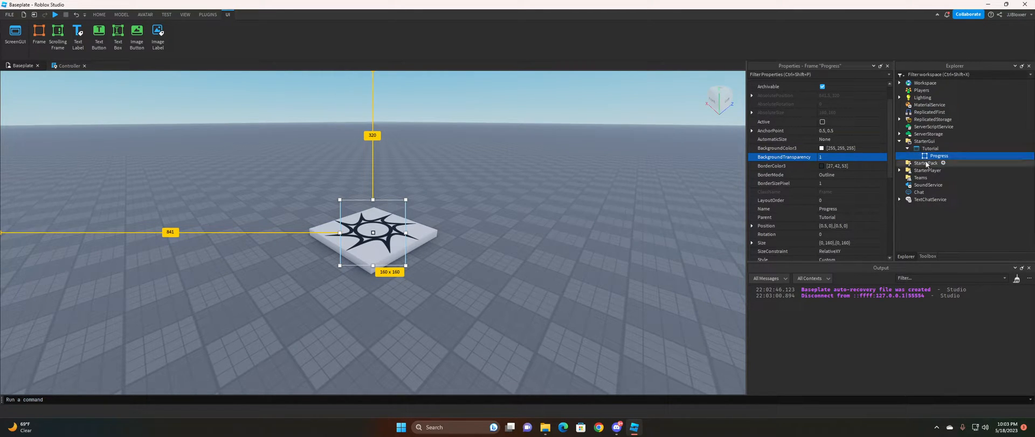
# Insert a Frame inside the Progress frame and name it Background.
pyautogui.click(953, 156)
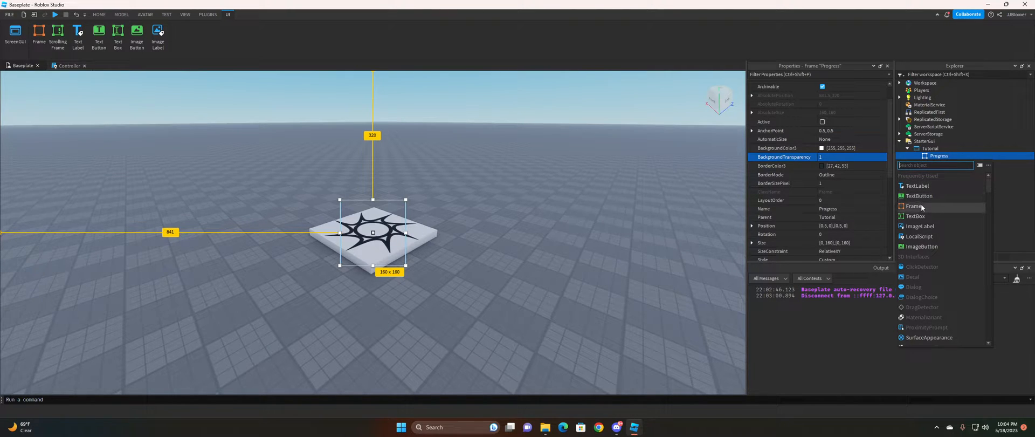
pyautogui.click(922, 206)
pyautogui.click(945, 163)
pyautogui.write('Backgr')
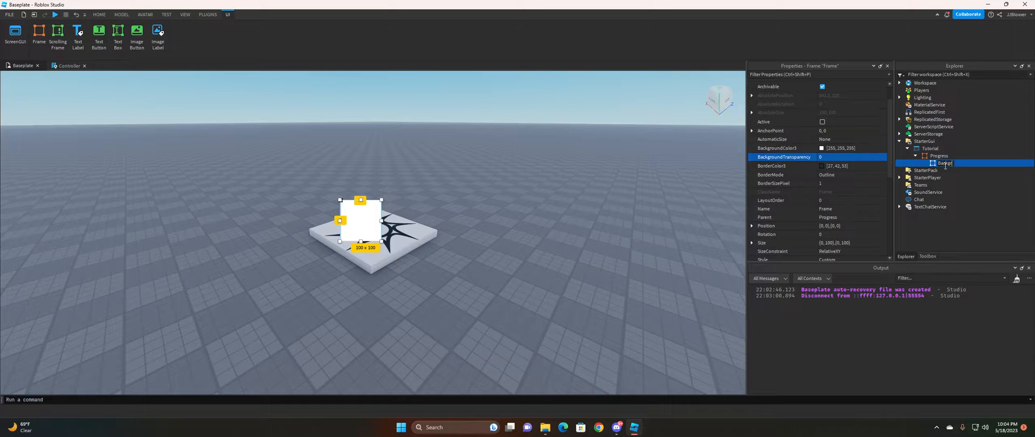
pyautogui.write('ound')
pyautogui.press('Return')
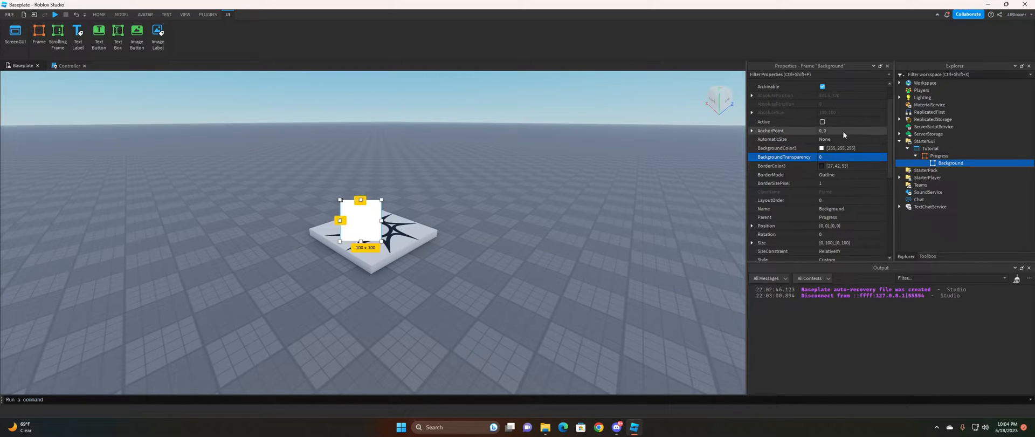
# Centre the Background frame in Progress with AnchorPoint 0.5, 0.5 and Position {0.5, 0},{0.5, 0}.
pyautogui.click(841, 131)
pyautogui.write('0.5, 0.5')
pyautogui.press('Return')
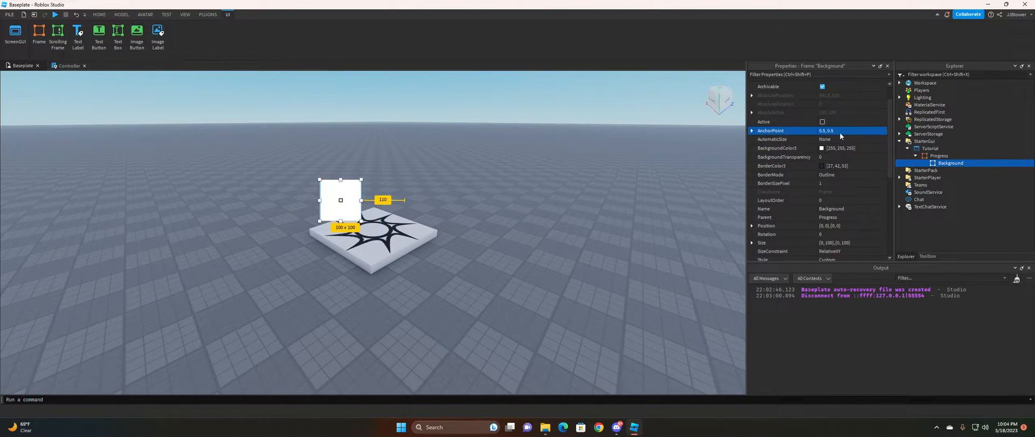
pyautogui.click(840, 225)
pyautogui.write('.5, 0],[0.5, 0')
pyautogui.press('Return')
# Set the Background frame's Size to {1, 0},{1, 0} so it fills the Progress frame.
pyautogui.click(869, 242)
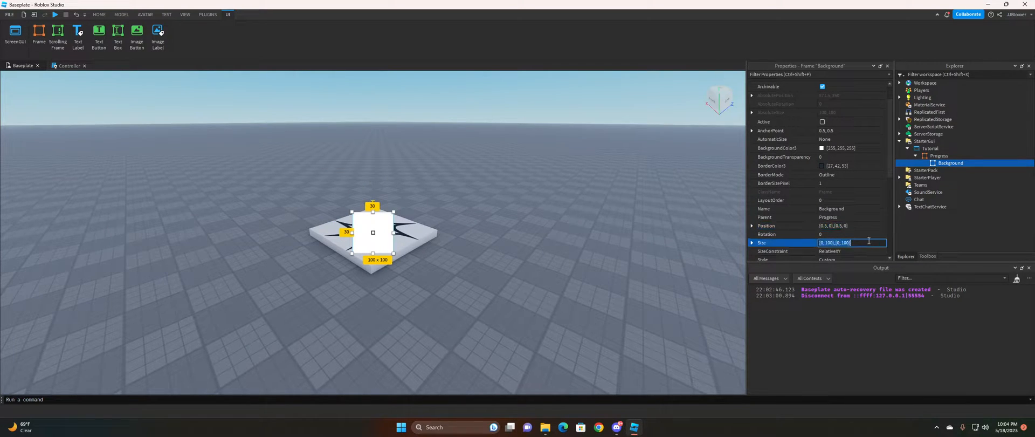
pyautogui.write('1, 0},{1, 0')
pyautogui.press('Return')
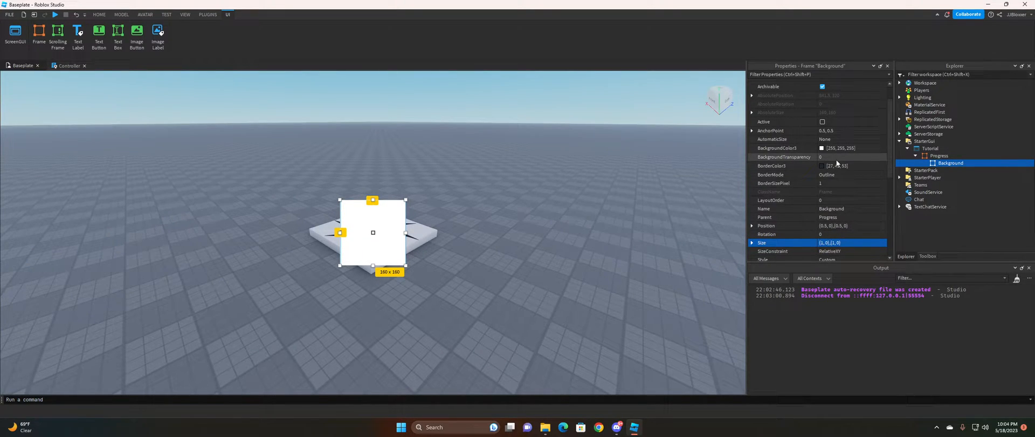
# Add a UICorner to the Background frame and set its CornerRadius to 0.5, 0 to make it circular.
pyautogui.click(969, 163)
pyautogui.write('ui')
pyautogui.click(920, 213)
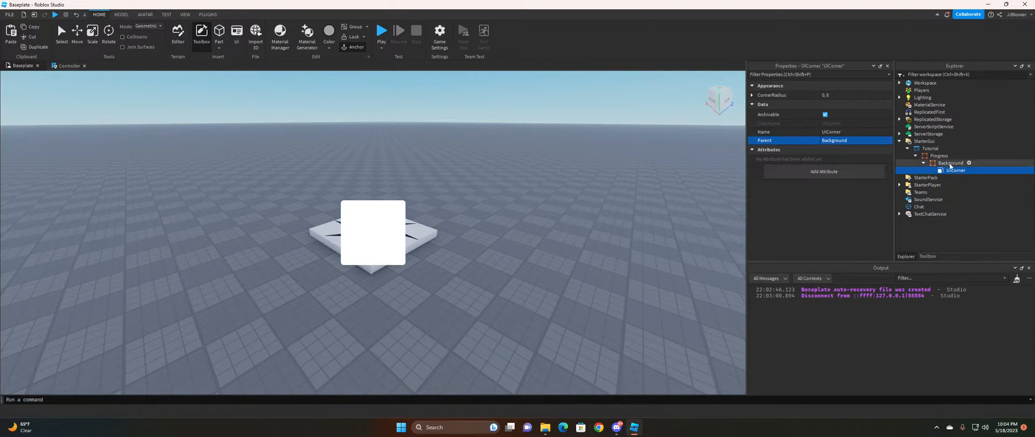
pyautogui.click(842, 96)
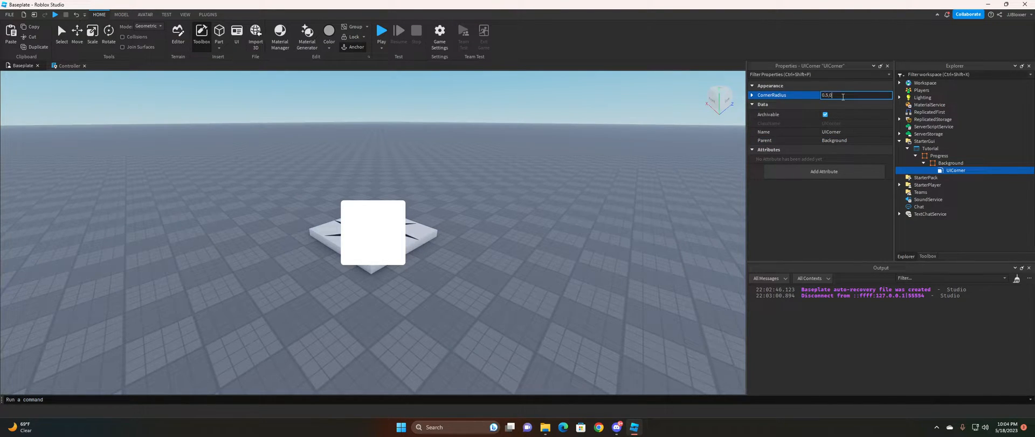
pyautogui.write('0.5,0')
pyautogui.press('Return')
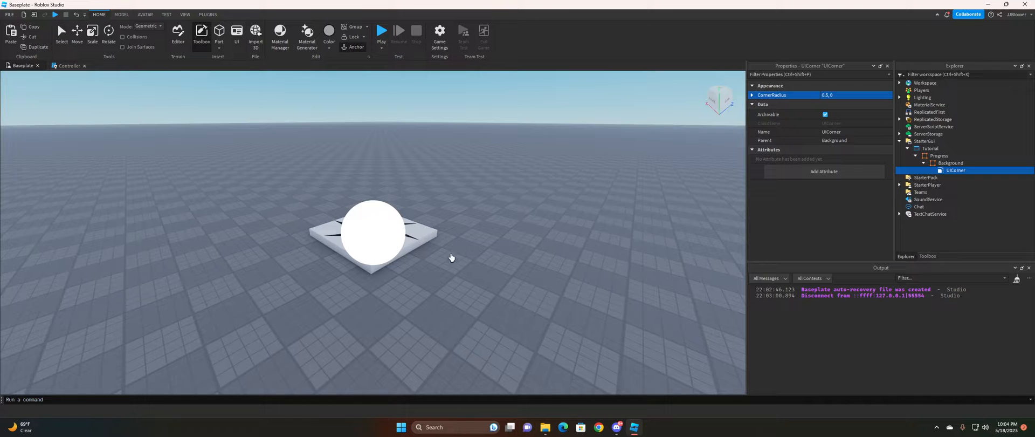
pyautogui.moveTo(490, 238); pyautogui.dragTo(490, 239, button='right')
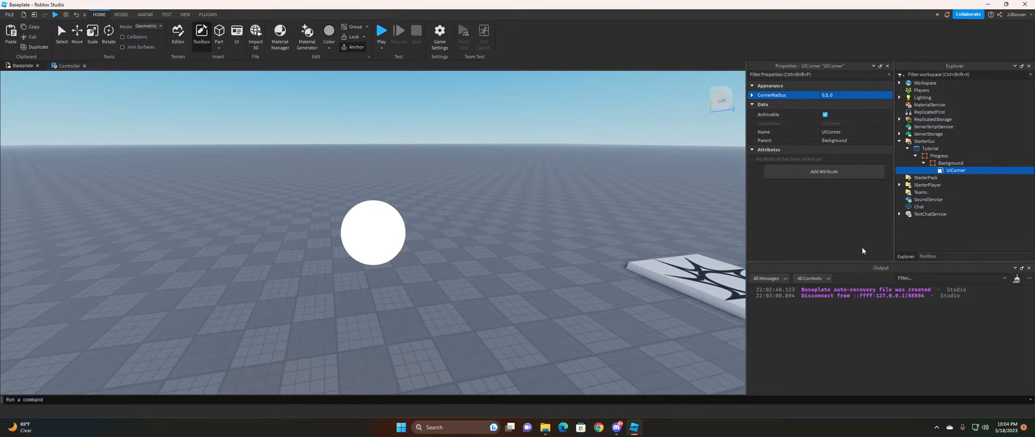
# Change the Background frame's BackgroundColor3 to dark grey, RGB 33, 36, 40.
pyautogui.click(951, 162)
pyautogui.click(824, 177)
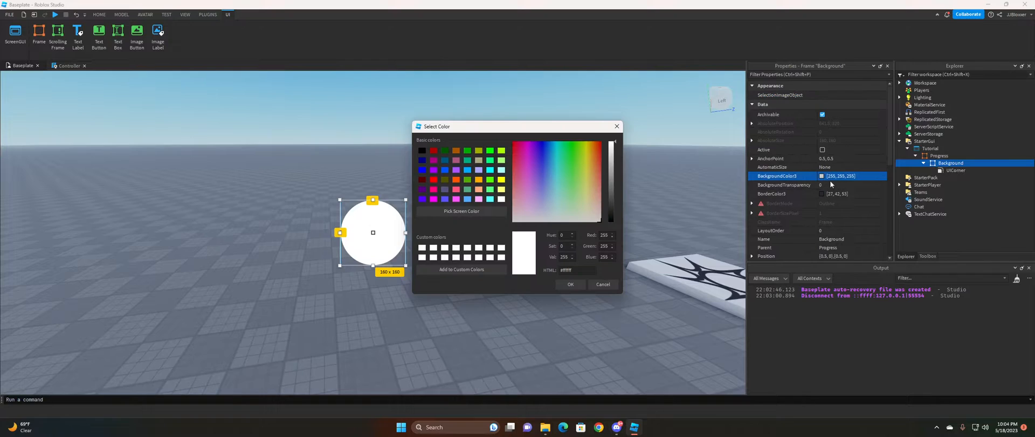
pyautogui.moveTo(566, 134); pyautogui.dragTo(619, 135)
pyautogui.click(666, 202)
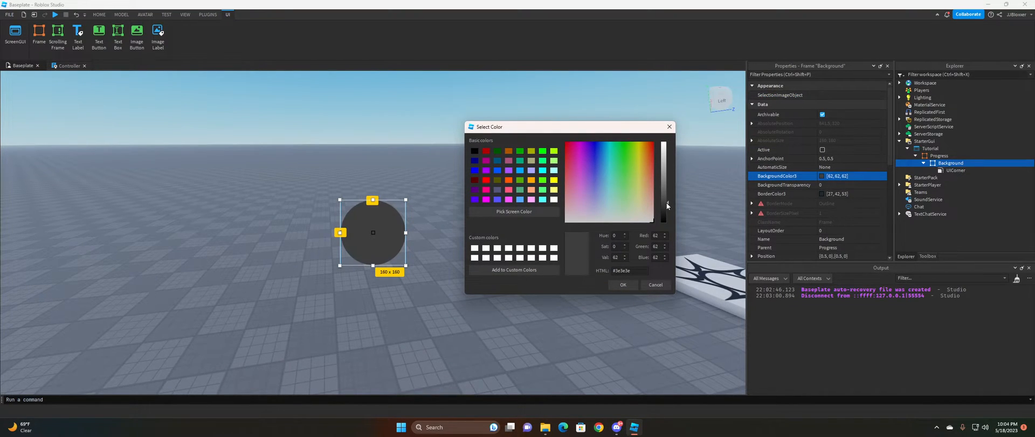
pyautogui.click(601, 207)
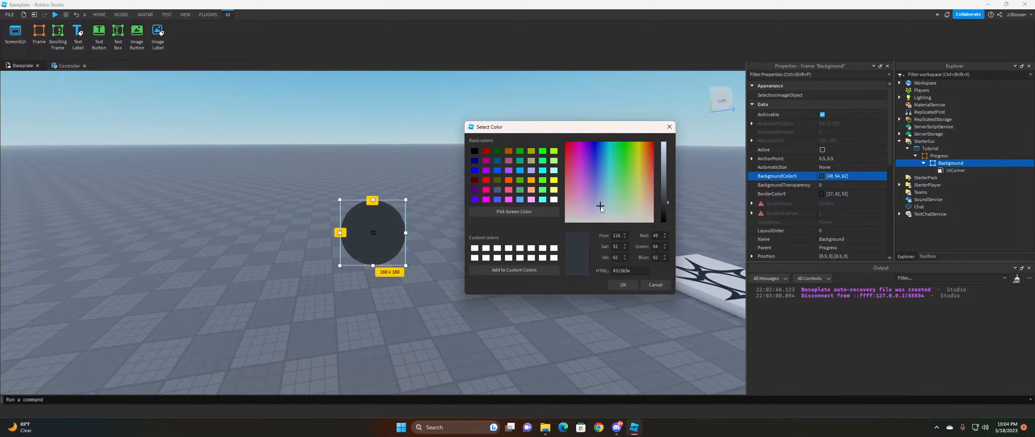
pyautogui.moveTo(601, 206); pyautogui.dragTo(600, 209)
pyautogui.click(664, 210)
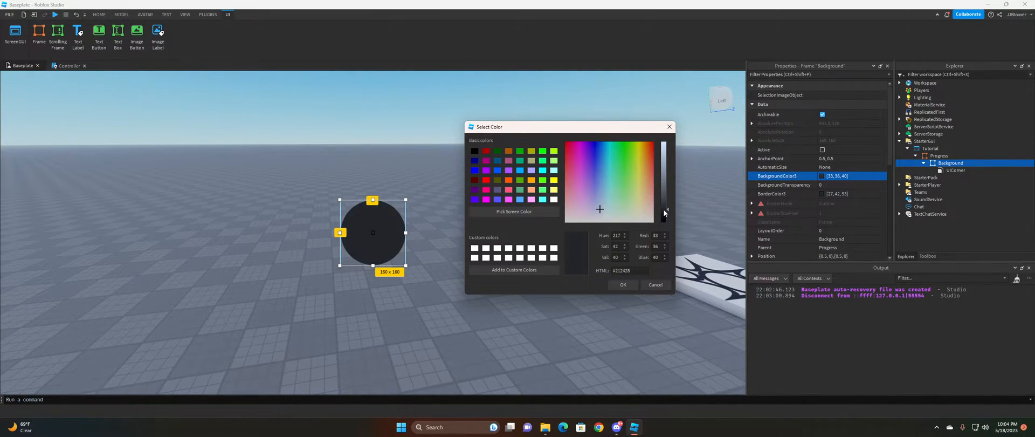
pyautogui.click(623, 284)
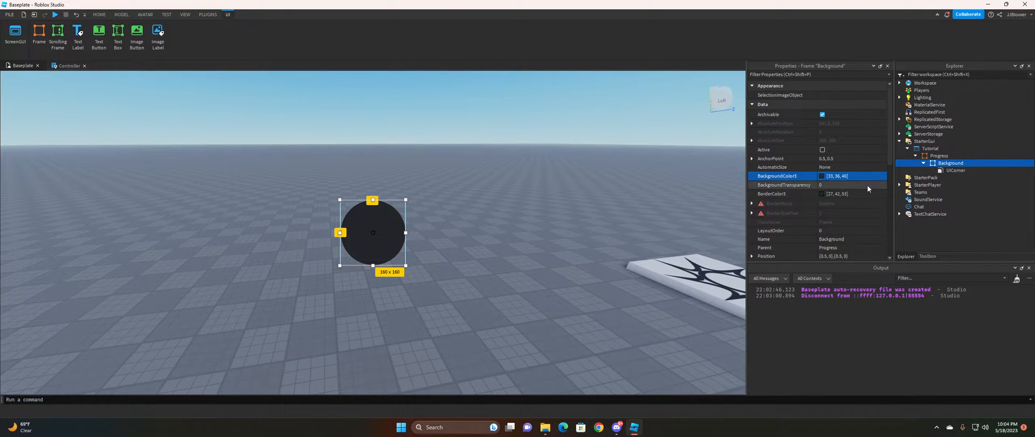
# Insert two new Frames inside the Progress frame, alongside Background.
pyautogui.click(924, 163)
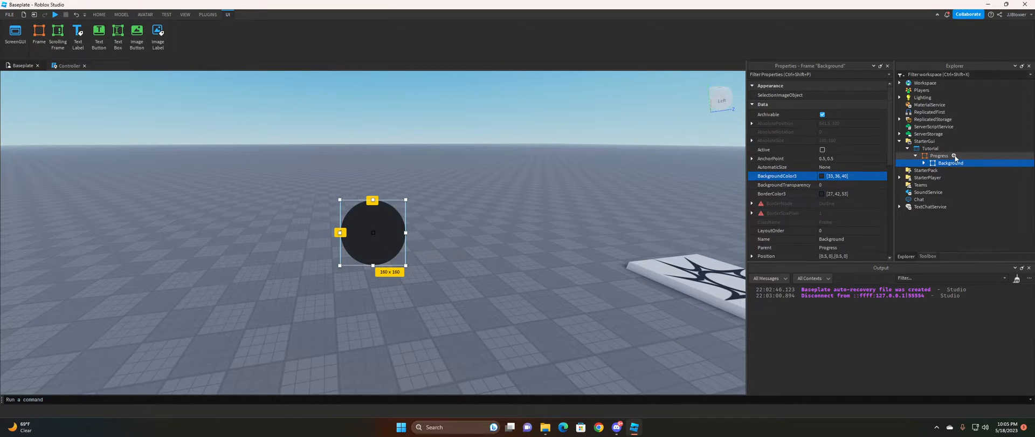
pyautogui.click(954, 157)
pyautogui.click(953, 156)
pyautogui.click(926, 208)
# Rename the two new frames inside Progress as Left and Right.
pyautogui.click(948, 170)
pyautogui.click(948, 170)
pyautogui.write('Left')
pyautogui.press('Return')
pyautogui.click(949, 178)
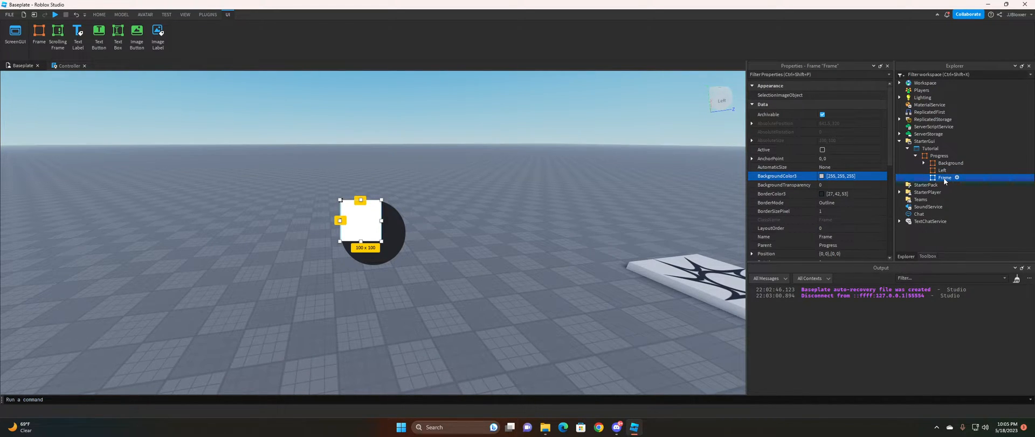
pyautogui.click(946, 179)
pyautogui.write('Right')
pyautogui.press('Return')
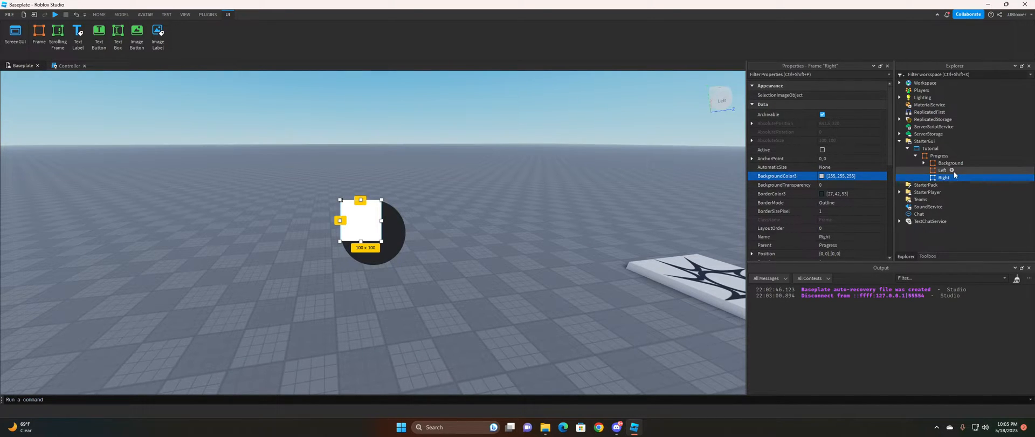
# Set the Left frame's Size to 0.5, 0, 1, 0 so it covers half of the Progress frame.
pyautogui.click(952, 171)
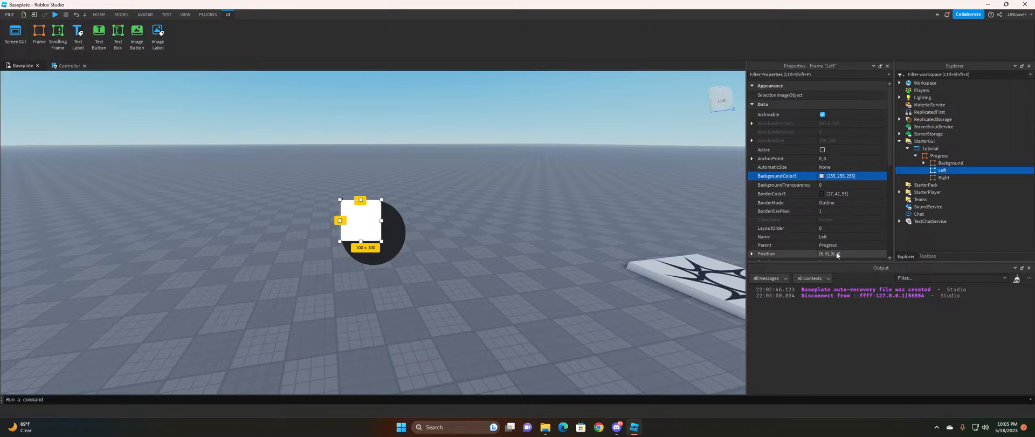
pyautogui.scroll(-3, 838, 237)
pyautogui.click(831, 214)
pyautogui.click(830, 214)
pyautogui.write('0,')
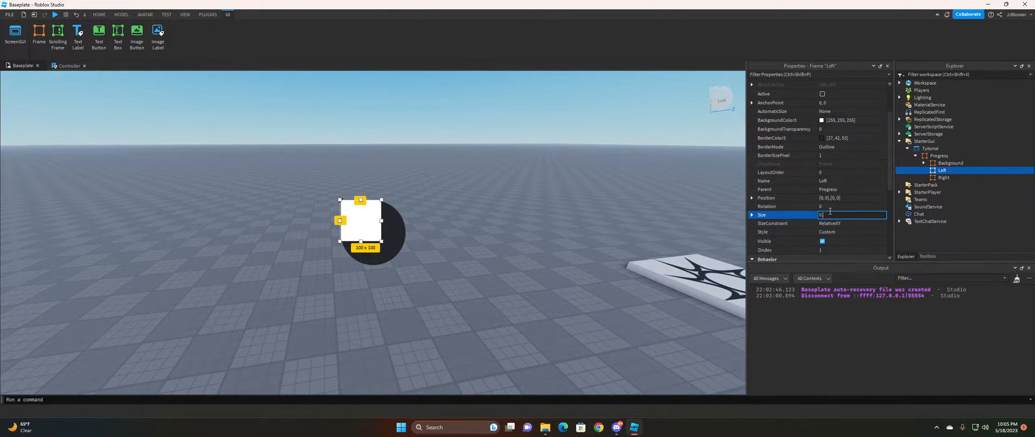
pyautogui.write('5,0,1,0')
pyautogui.press('Return')
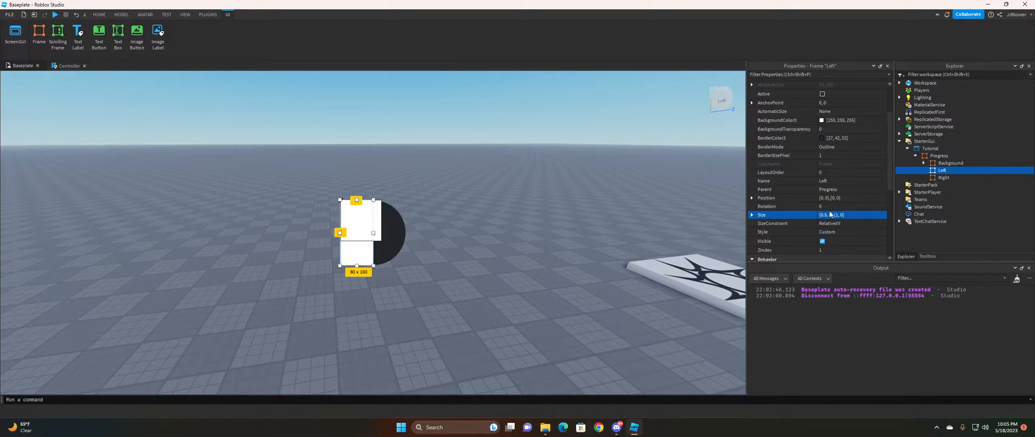
# Make the Left frame invisible by setting its BackgroundTransparency to 1.
pyautogui.click(829, 130)
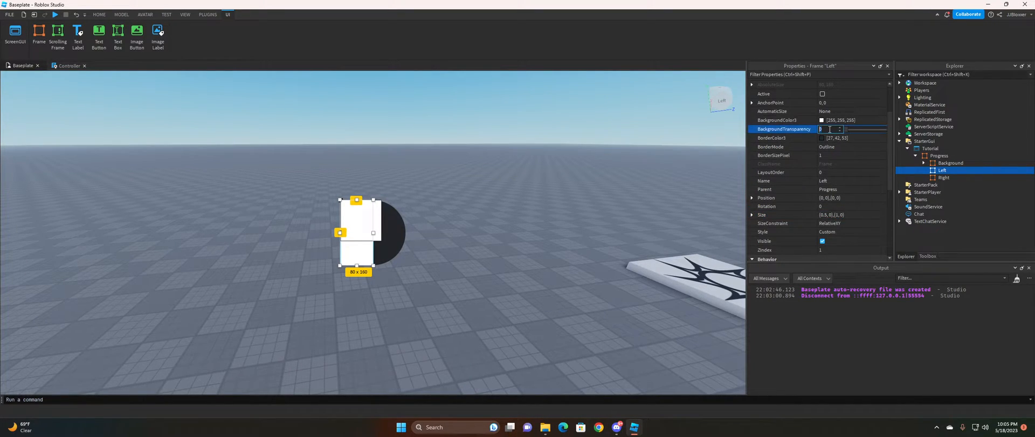
pyautogui.write('1')
pyautogui.press('Return')
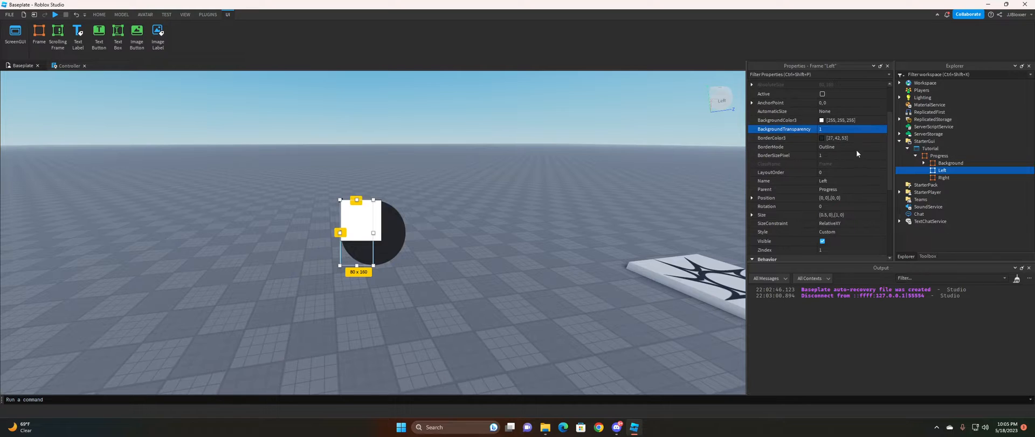
# Set the Right frame's Position to 1, 0, 0, 0 and its AnchorPoint to 1, 0.
pyautogui.click(945, 178)
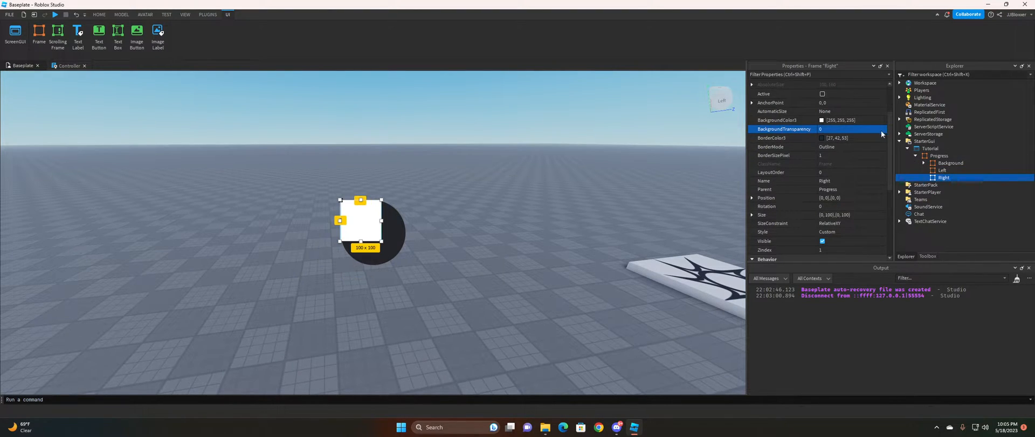
pyautogui.click(833, 198)
pyautogui.write('1,0,0,')
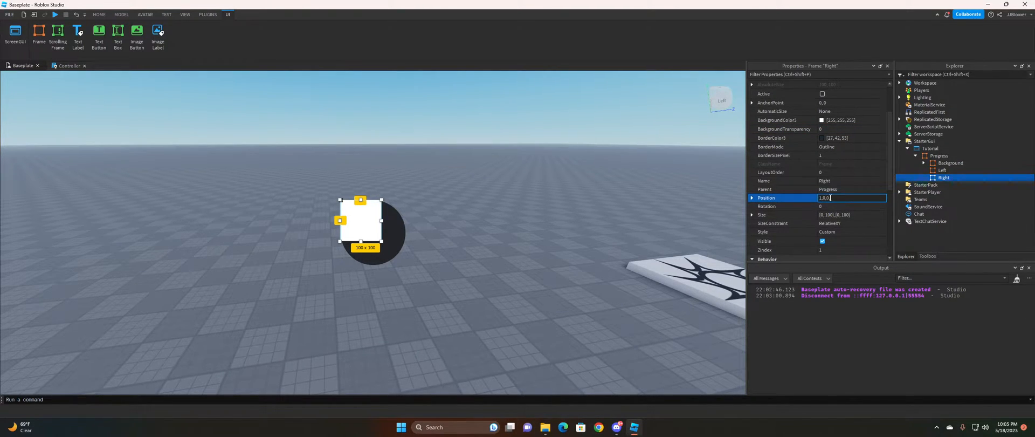
pyautogui.press('Return')
pyautogui.click(831, 102)
pyautogui.write('1')
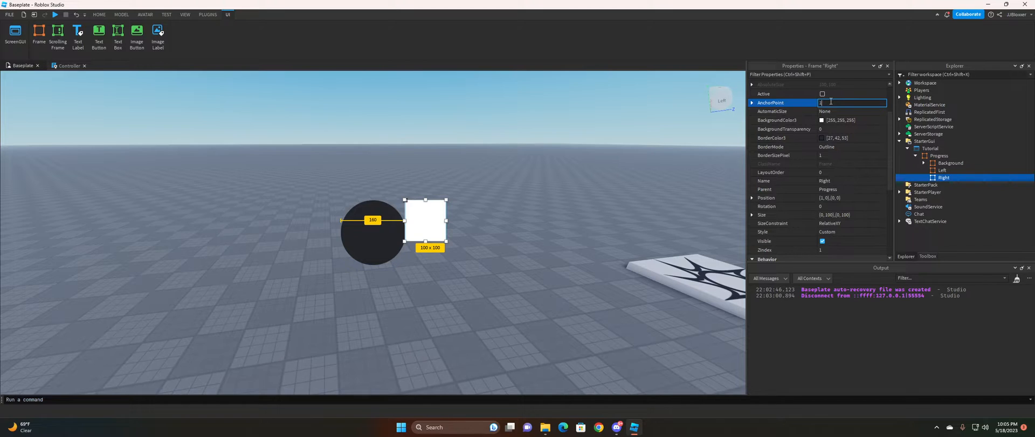
pyautogui.write(', 0')
pyautogui.press('Return')
# Set the Right frame's Size to 0.5, 0, 1, 0 and its BackgroundTransparency to 1.
pyautogui.click(837, 215)
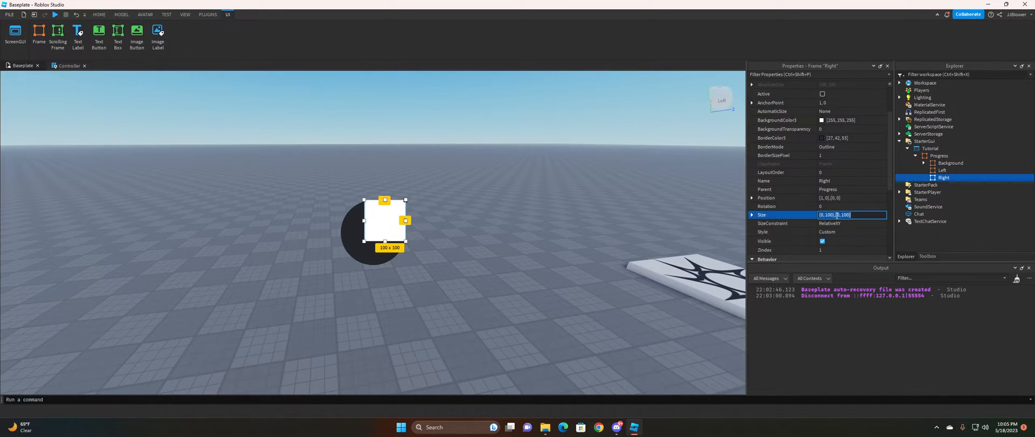
pyautogui.write('0.')
pyautogui.write('5, 0},{1, 0')
pyautogui.press('Return')
pyautogui.click(822, 129)
pyautogui.write('1')
pyautogui.press('Return')
# Enable ClipsDescendants on both the Left and Right frames together.
pyautogui.click(943, 172)
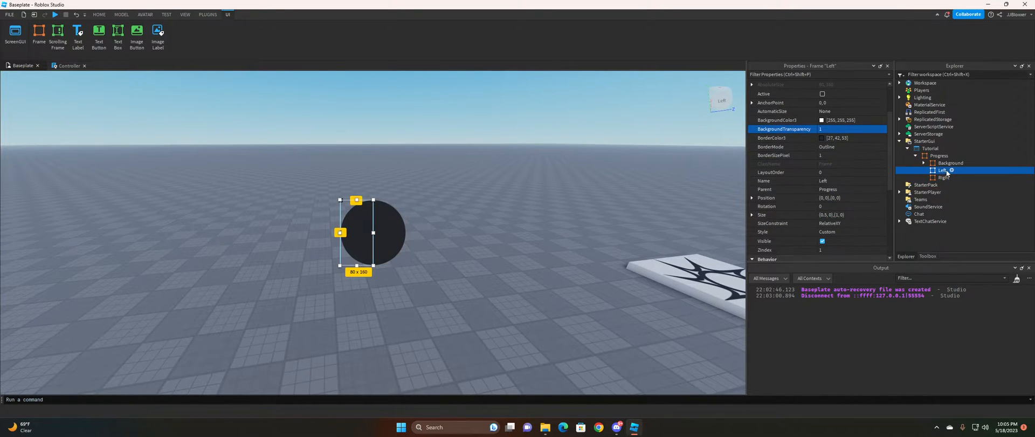
pyautogui.keyDown('ctrl'); pyautogui.click(943, 178); pyautogui.keyUp('ctrl')
pyautogui.scroll(-3, 833, 199)
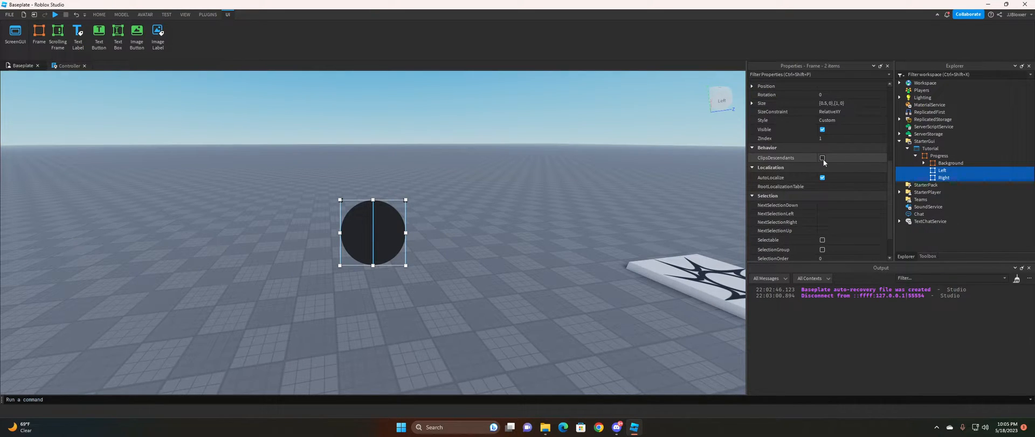
pyautogui.click(822, 159)
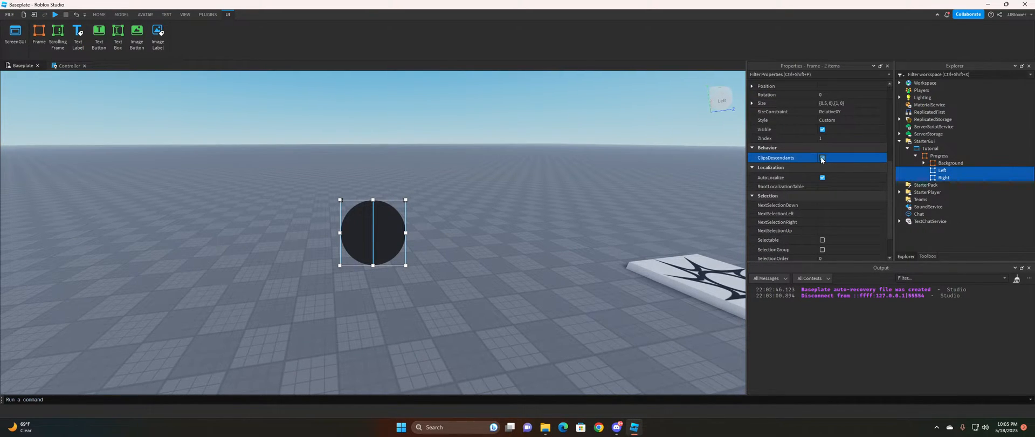
# Insert a new Frame inside the Left frame and rename it Circle.
pyautogui.click(951, 163)
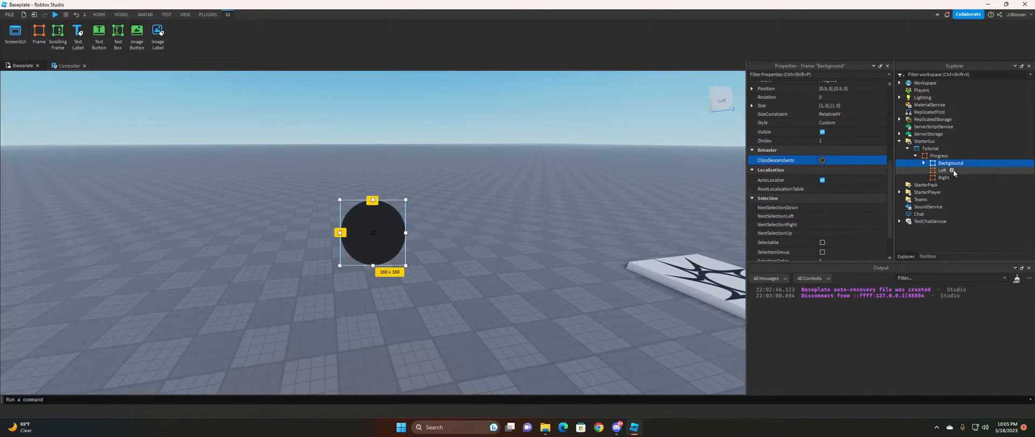
pyautogui.click(952, 170)
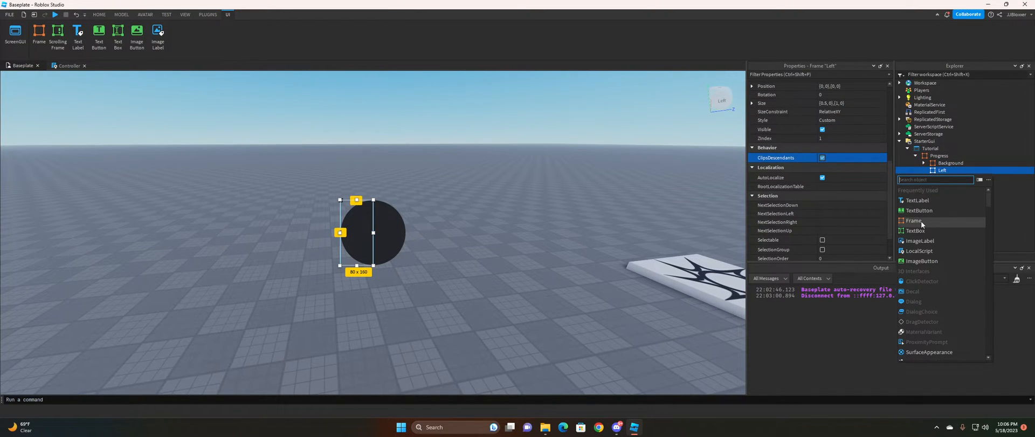
pyautogui.click(921, 221)
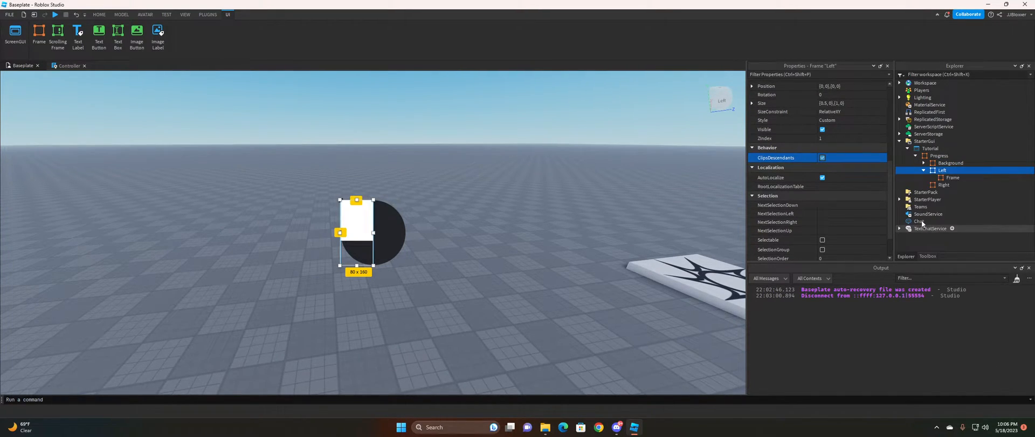
pyautogui.doubleClick(958, 179)
pyautogui.write('Circle')
pyautogui.press('Return')
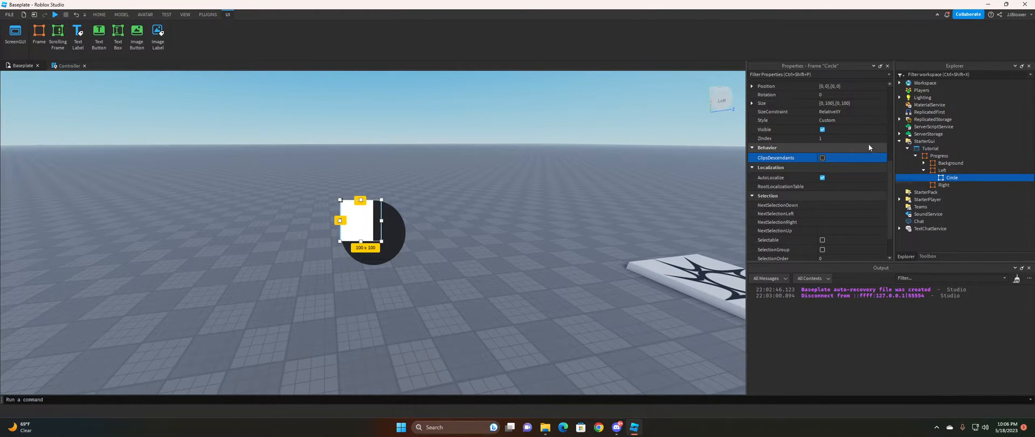
# Set the Circle frame's Size to 1, 0, 1, 0 so it fills the Left frame.
pyautogui.scroll(3, 831, 121)
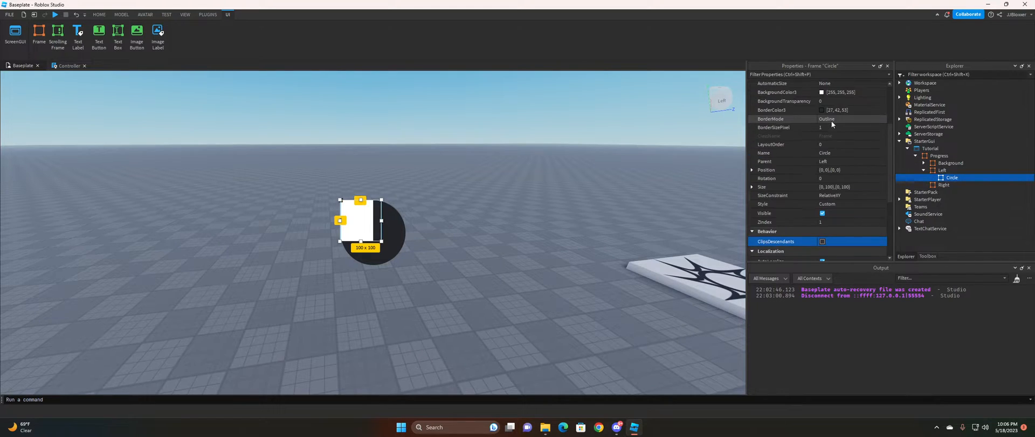
pyautogui.click(842, 186)
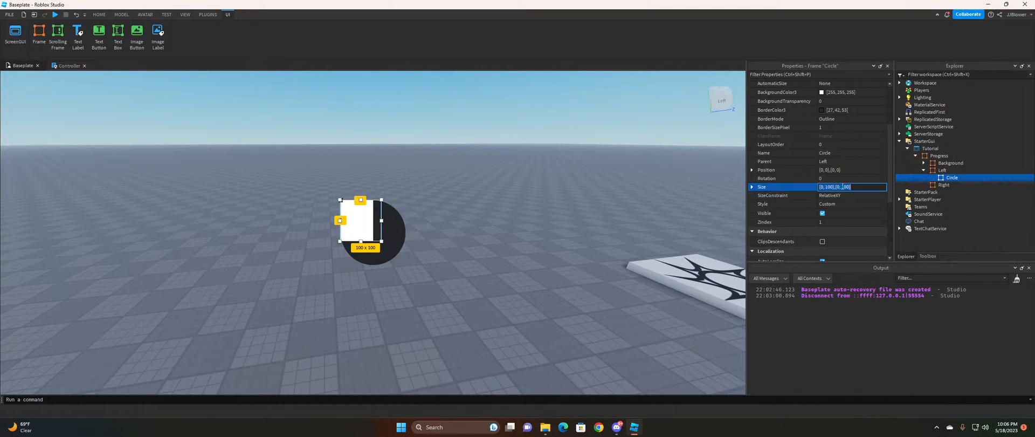
pyautogui.write('1')
pyautogui.write(', 0},{1, 0')
pyautogui.press('Return')
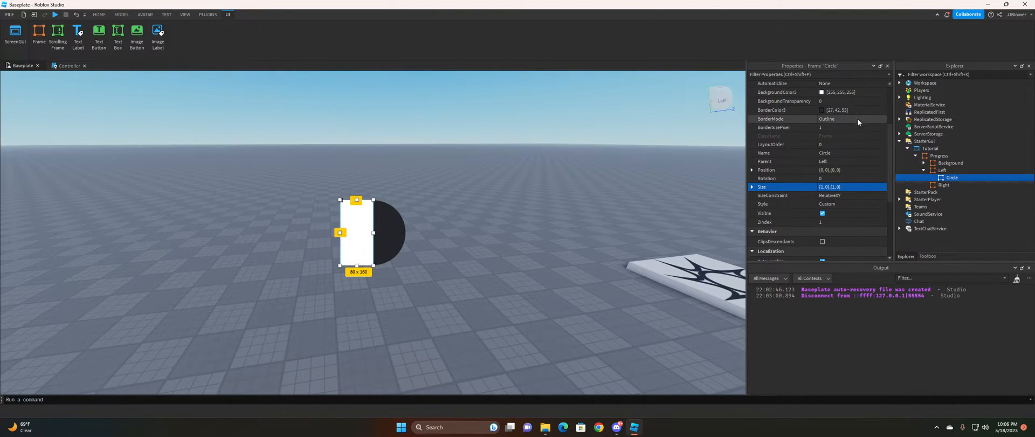
# Duplicate the Background frame's UICorner and move the copy into the Circle frame.
pyautogui.click(924, 162)
pyautogui.rightClick(953, 170)
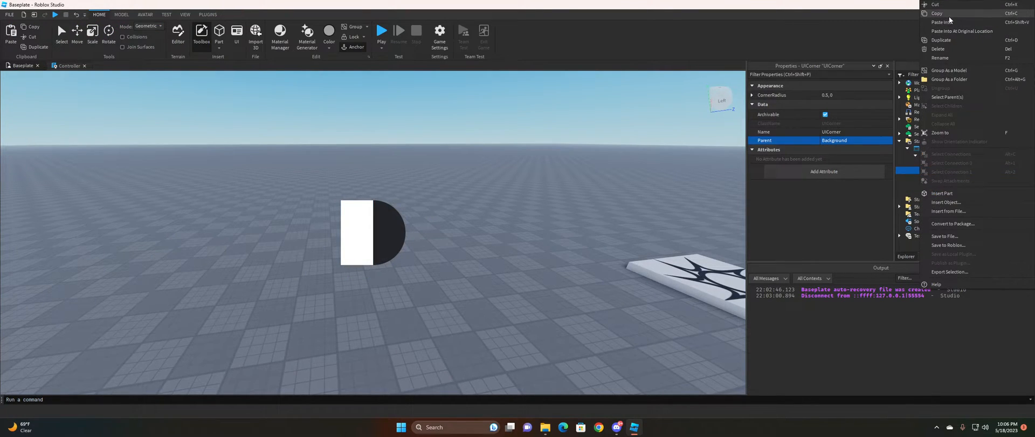
pyautogui.click(949, 40)
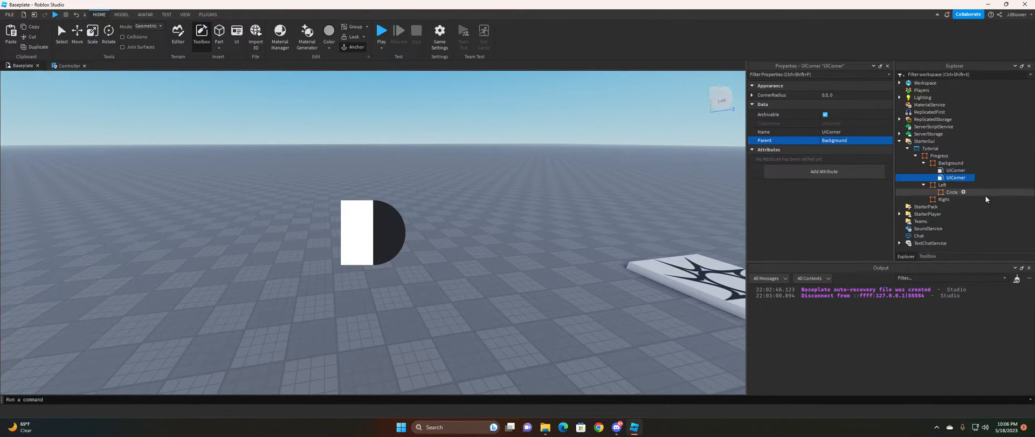
pyautogui.moveTo(955, 178); pyautogui.dragTo(952, 192)
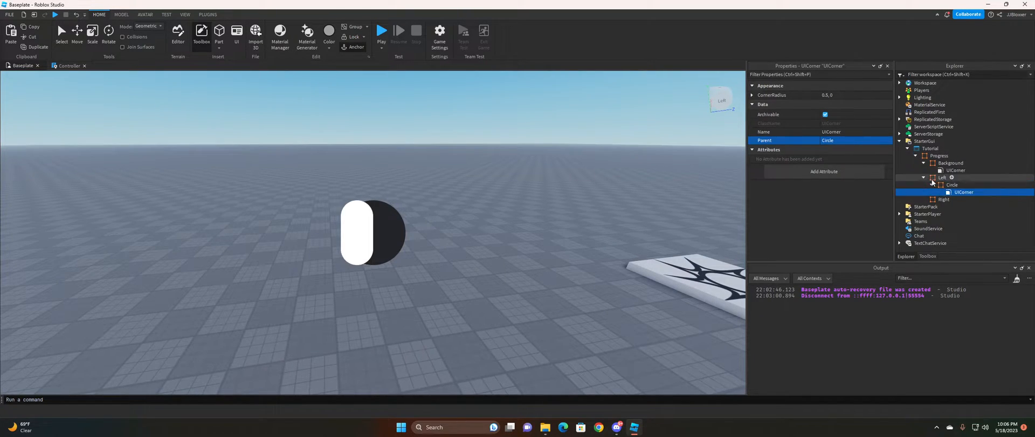
pyautogui.click(924, 162)
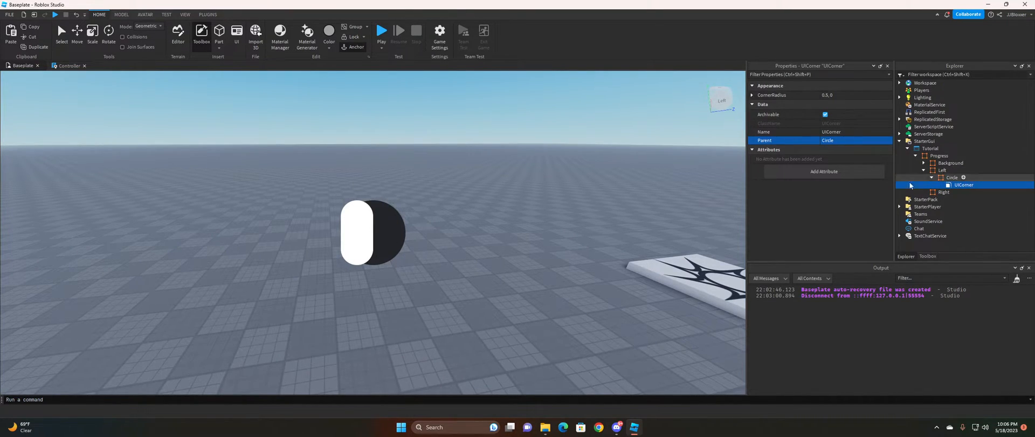
# Change the Circle frame's SizeConstraint to RelativeYY.
pyautogui.click(951, 178)
pyautogui.scroll(-3, 830, 218)
pyautogui.click(831, 198)
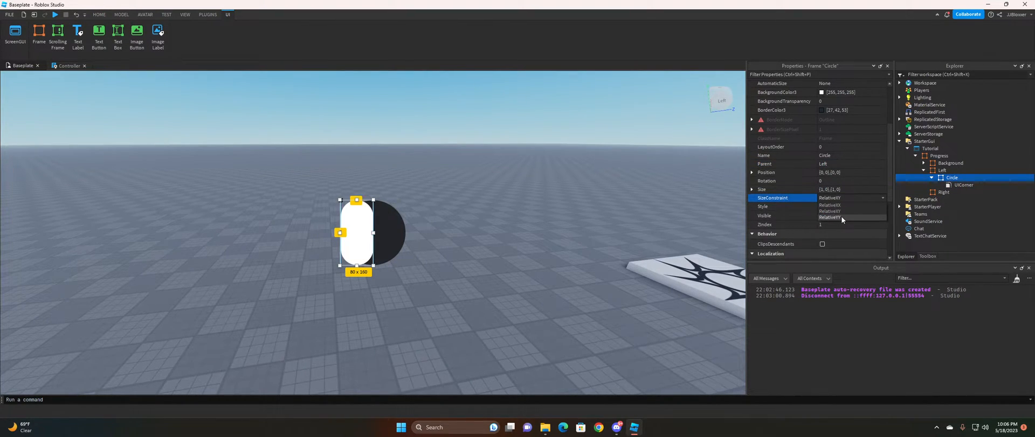
pyautogui.click(845, 217)
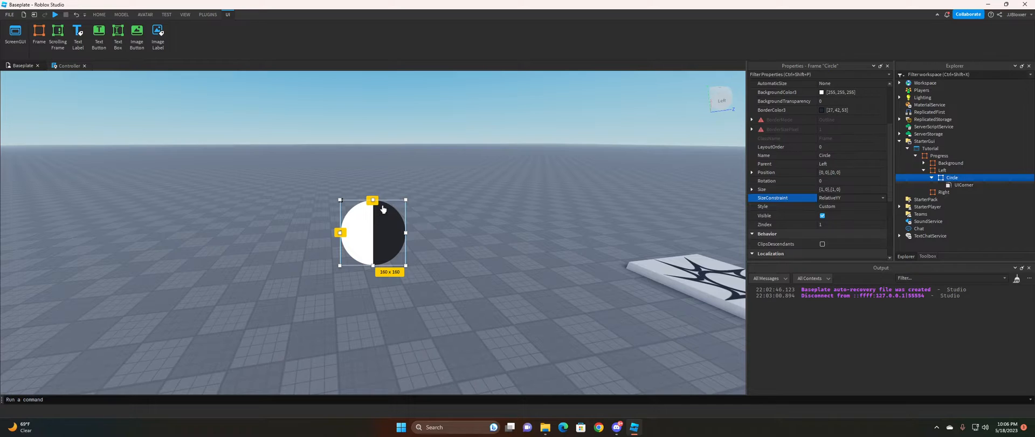
# Set the Background frame's ZIndex to 0 so it stays behind the progress halves.
pyautogui.click(941, 171)
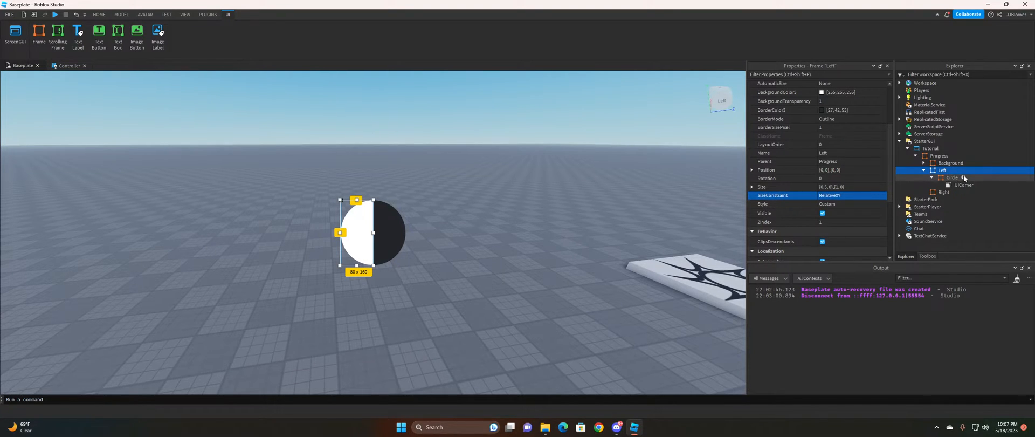
pyautogui.click(951, 162)
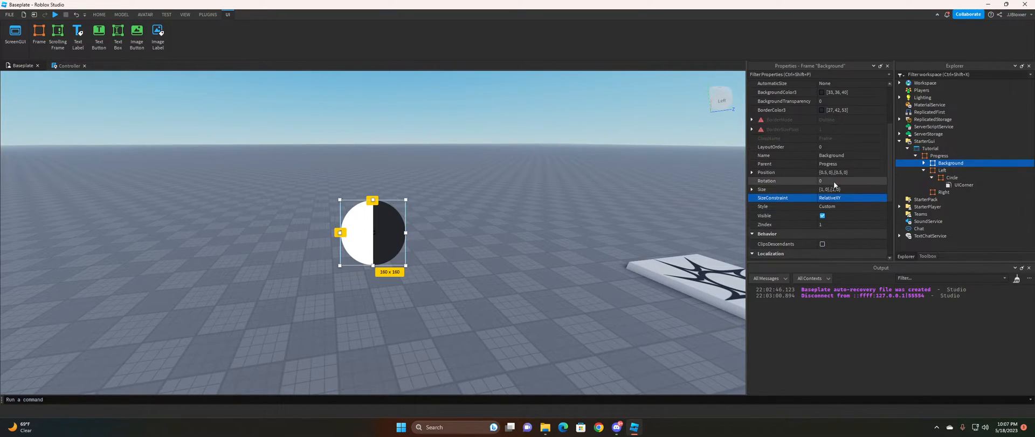
pyautogui.scroll(-3, 833, 181)
pyautogui.click(826, 140)
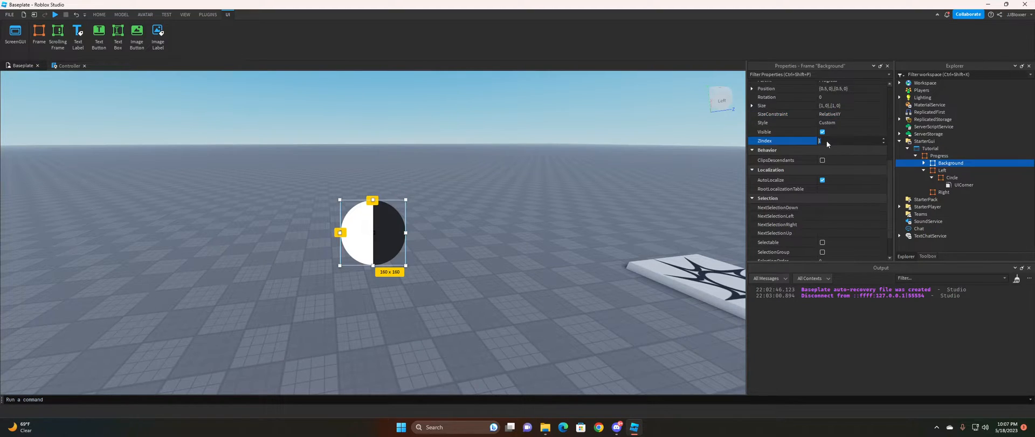
pyautogui.write('0')
pyautogui.press('Return')
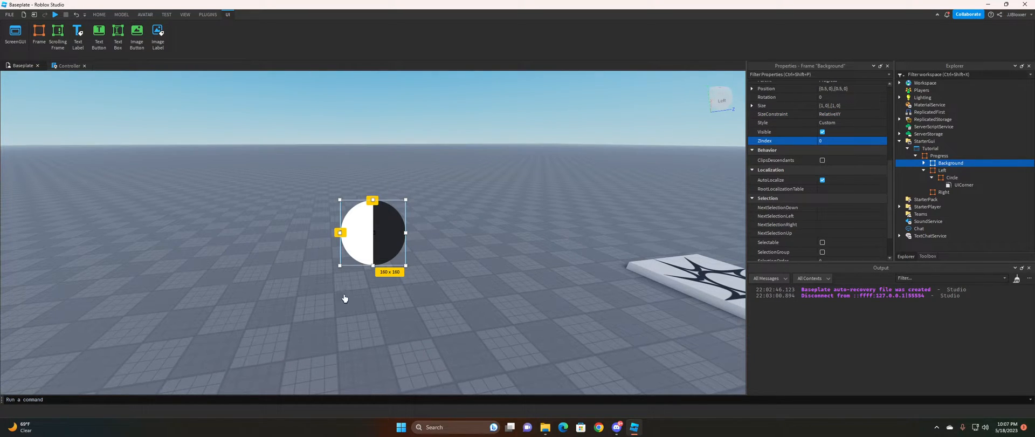
# Insert a UIGradient into the Circle frame inside Left.
pyautogui.click(951, 179)
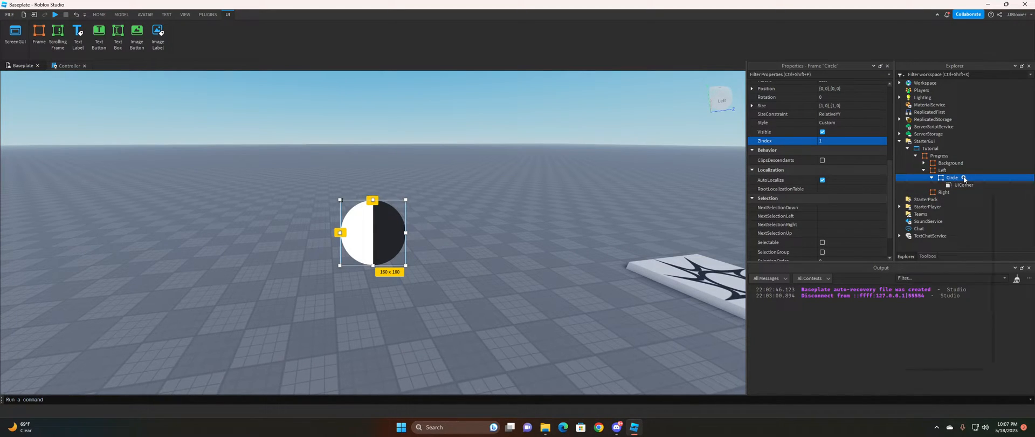
pyautogui.click(964, 178)
pyautogui.write('uig')
pyautogui.press('Return')
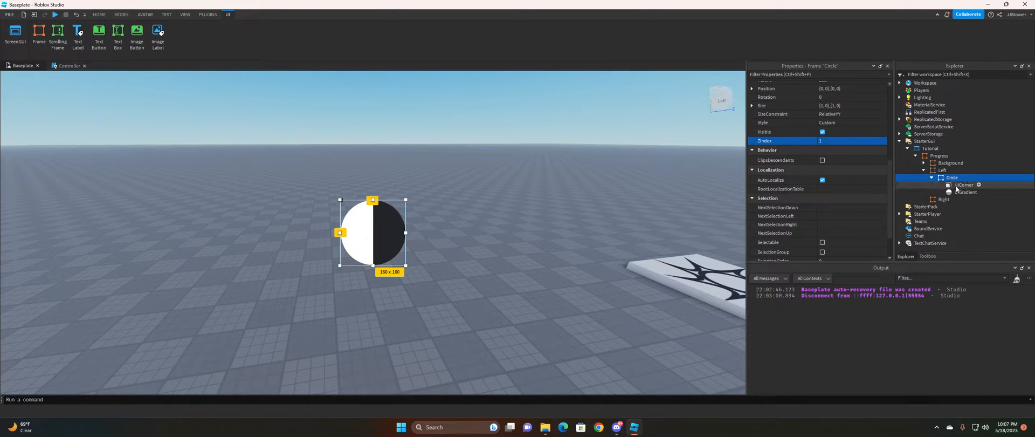
# Set the UIGradient's Color to light blue, RGB 0, 170, 255.
pyautogui.click(959, 191)
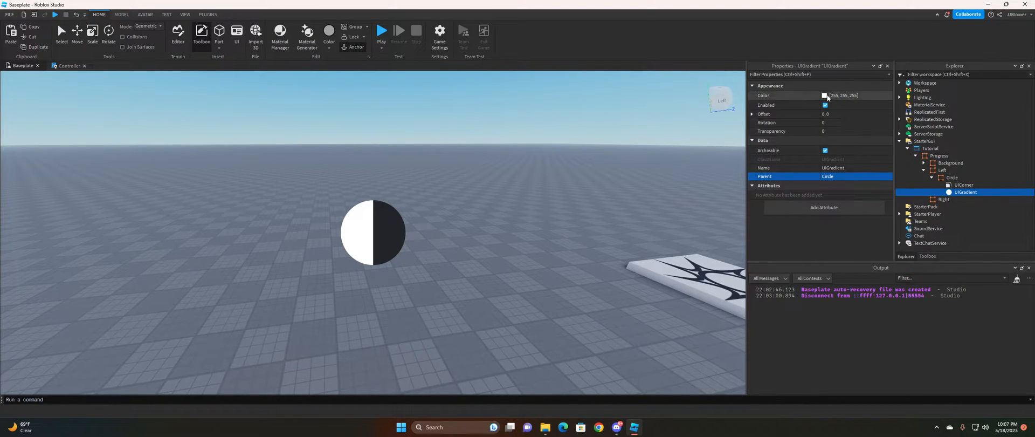
pyautogui.click(824, 96)
pyautogui.click(824, 96)
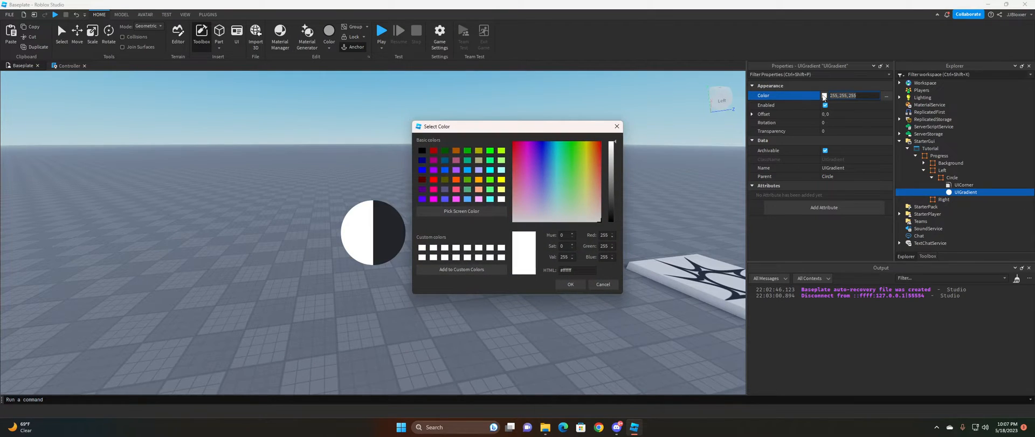
pyautogui.click(467, 170)
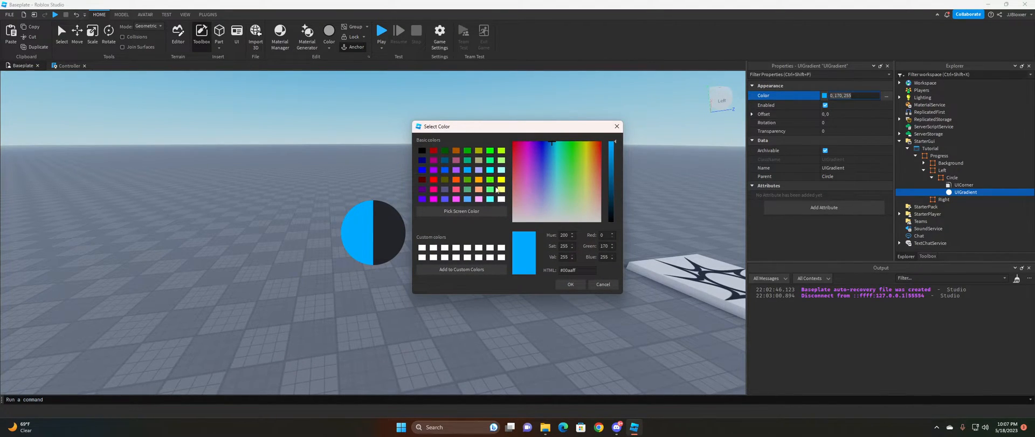
pyautogui.click(572, 285)
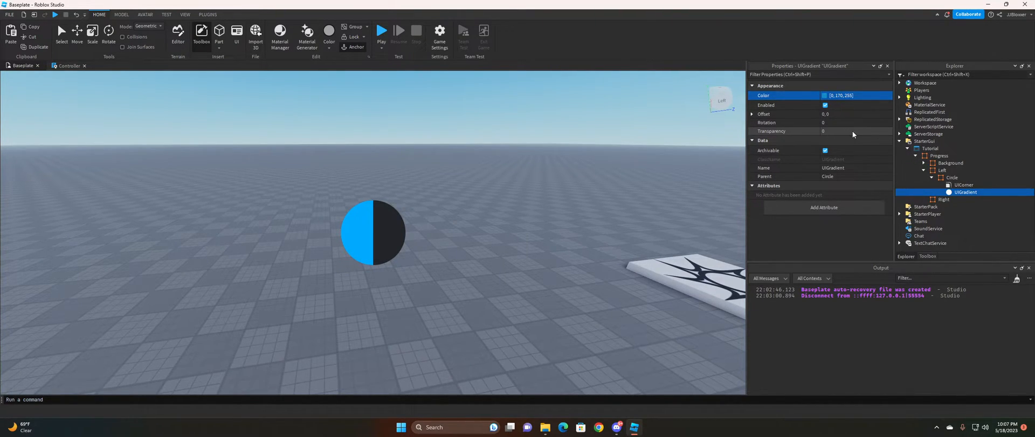
# Add two keypoints to the UIGradient's Transparency sequence and set the first one to time 0.5 and value 0.
pyautogui.click(838, 132)
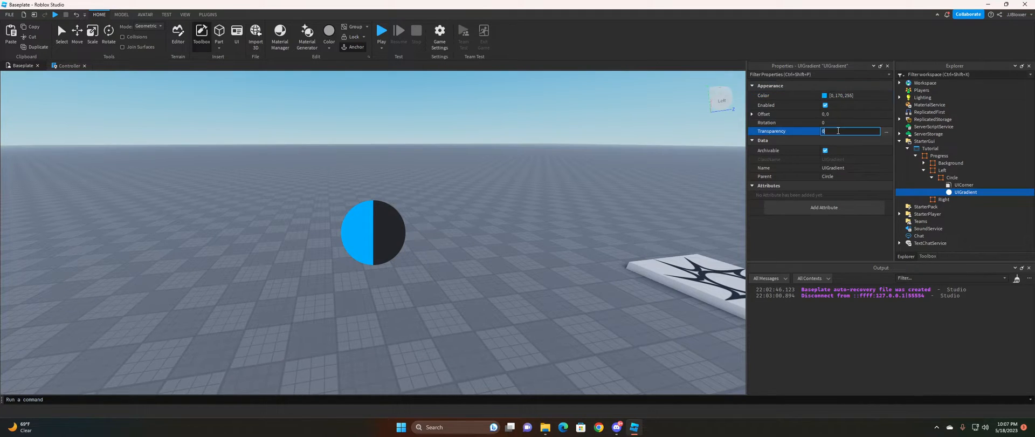
pyautogui.click(885, 131)
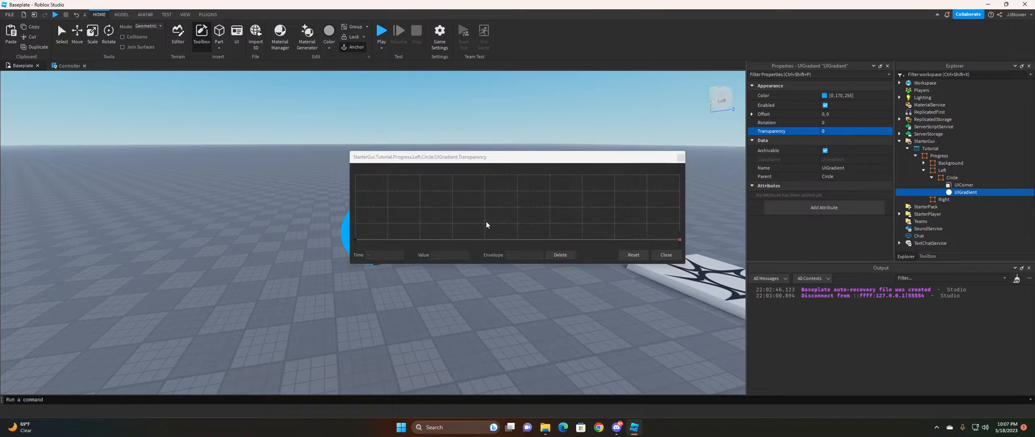
pyautogui.click(487, 238)
pyautogui.click(532, 183)
pyautogui.click(487, 236)
pyautogui.tripleClick(368, 253)
pyautogui.write('0.5')
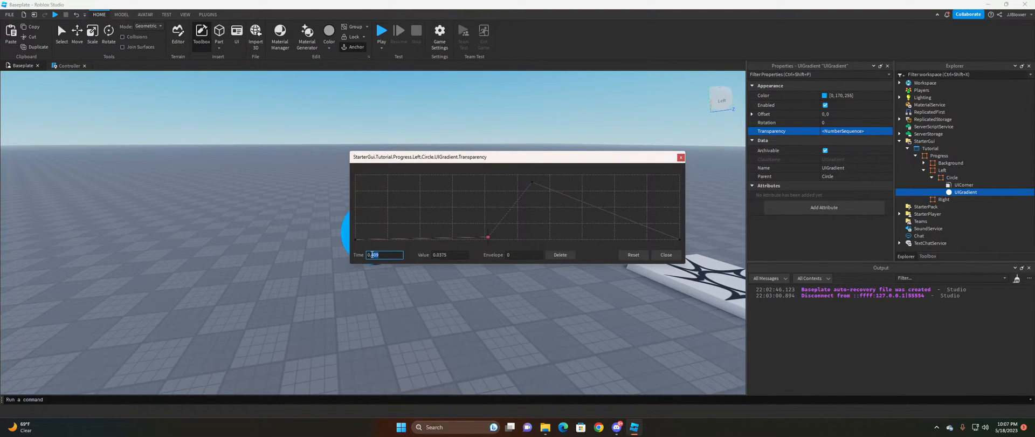
pyautogui.click(452, 254)
pyautogui.moveTo(452, 255); pyautogui.dragTo(370, 266)
pyautogui.write('0')
pyautogui.press('Return')
# Set the second Transparency keypoint to time 0.501 and value 1.
pyautogui.click(532, 183)
pyautogui.moveTo(368, 254); pyautogui.dragTo(377, 254)
pyautogui.write('0.50')
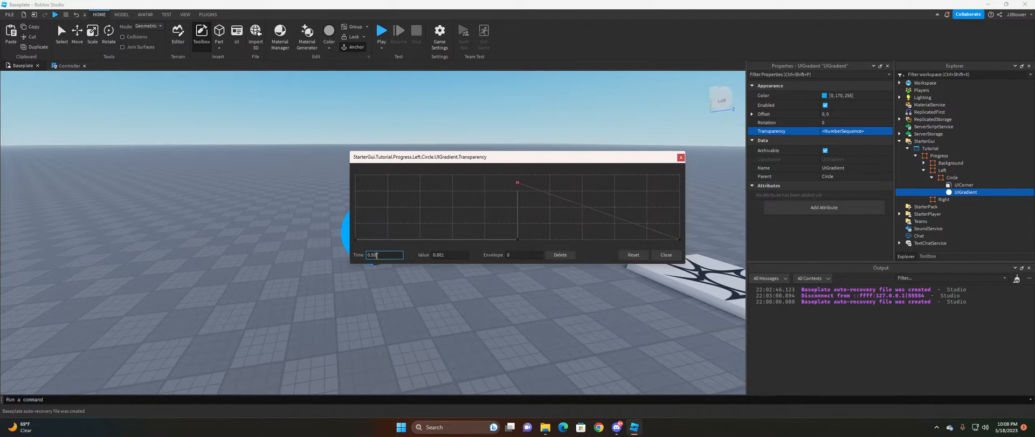
pyautogui.press('Tab')
pyautogui.write('1')
# Set the final Transparency keypoint's value to 1 and close the sequence editor.
pyautogui.click(680, 240)
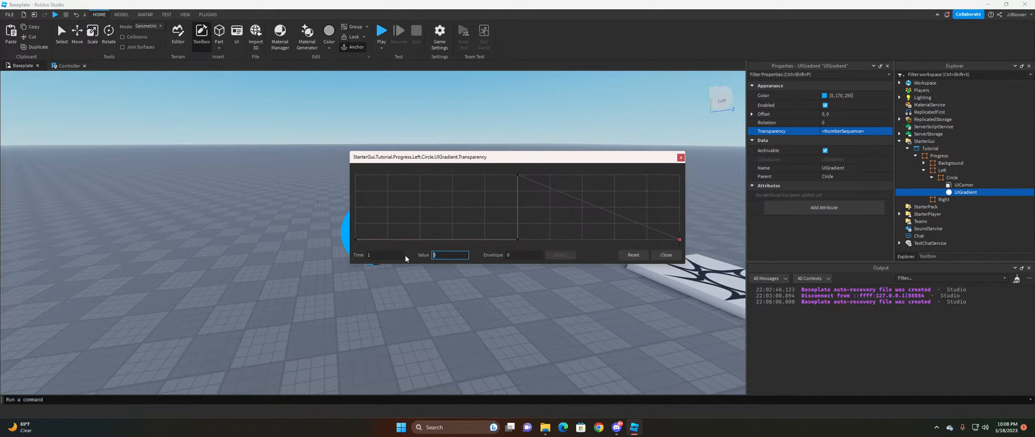
pyautogui.click(518, 175)
pyautogui.moveTo(527, 161); pyautogui.dragTo(570, 227)
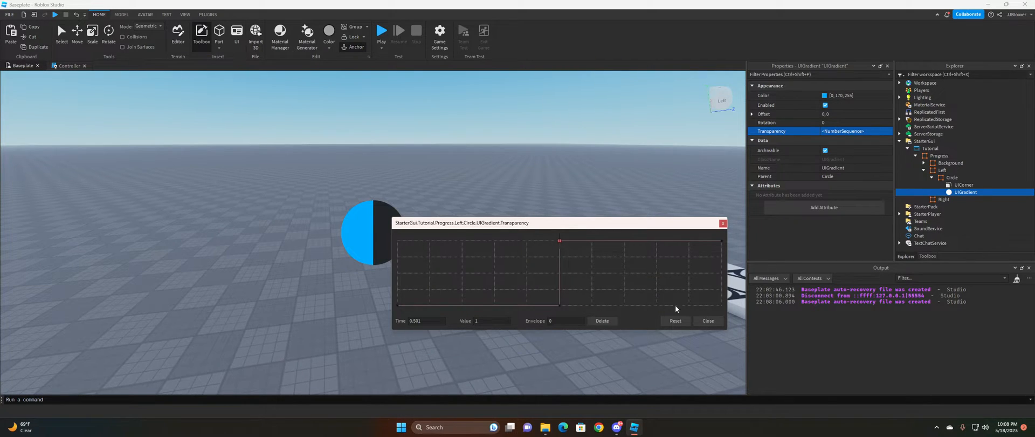
pyautogui.moveTo(566, 228); pyautogui.dragTo(601, 175)
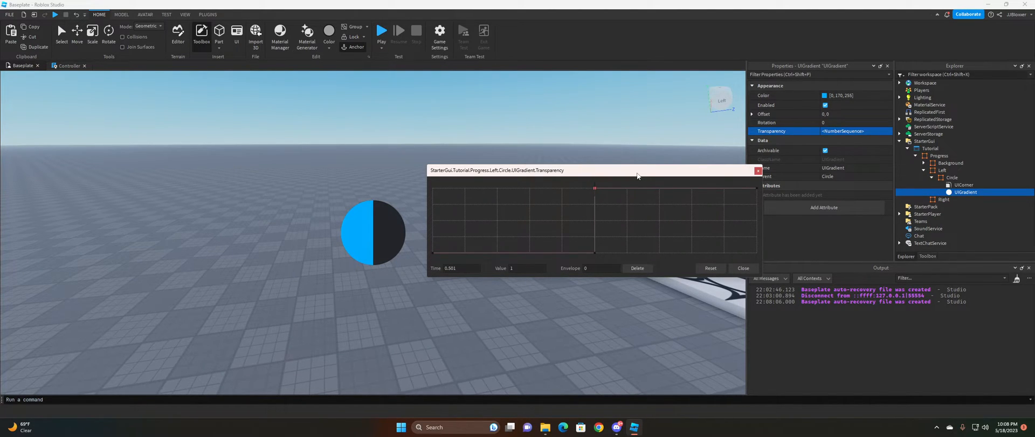
pyautogui.click(743, 268)
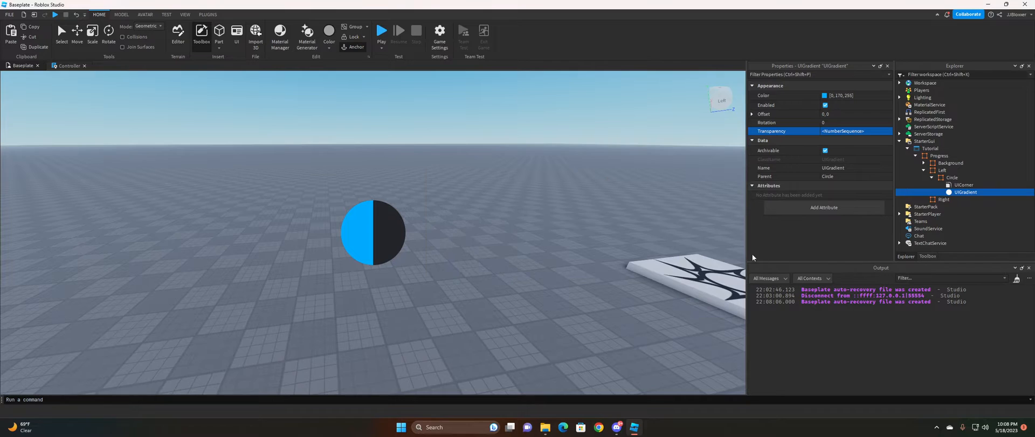
# Duplicate the Circle frame inside Left.
pyautogui.click(931, 178)
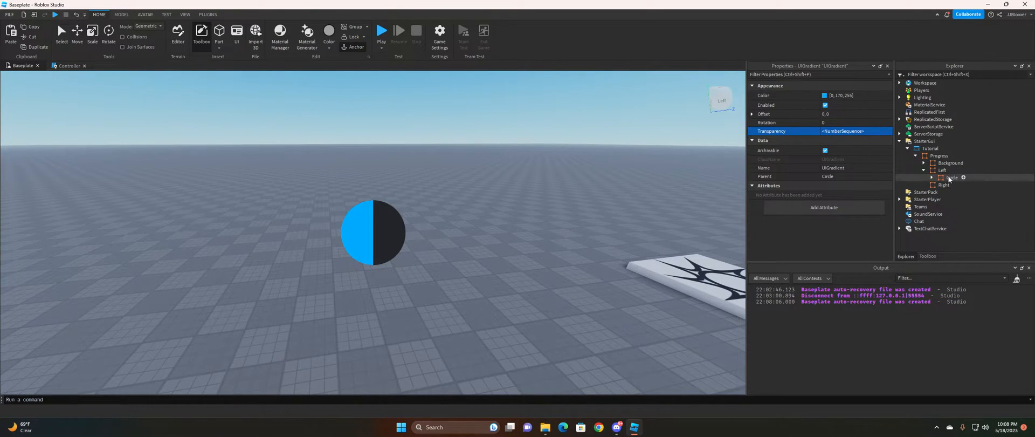
pyautogui.click(950, 179)
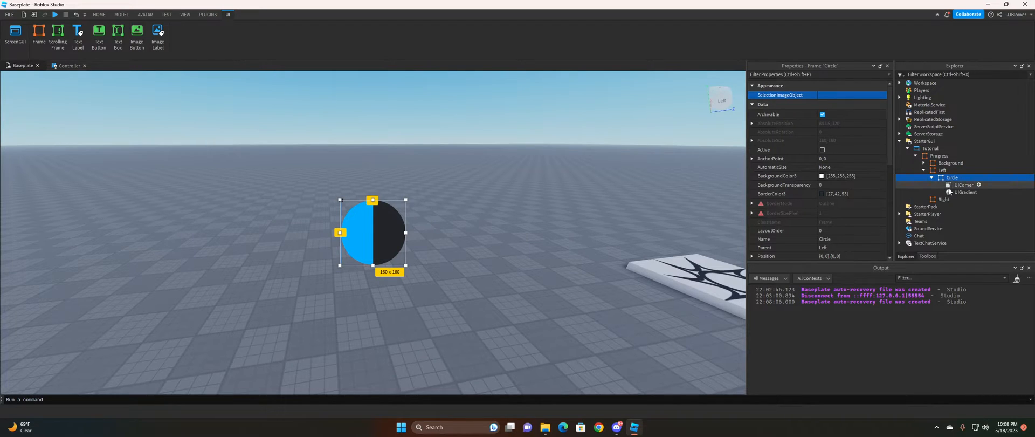
pyautogui.rightClick(944, 179)
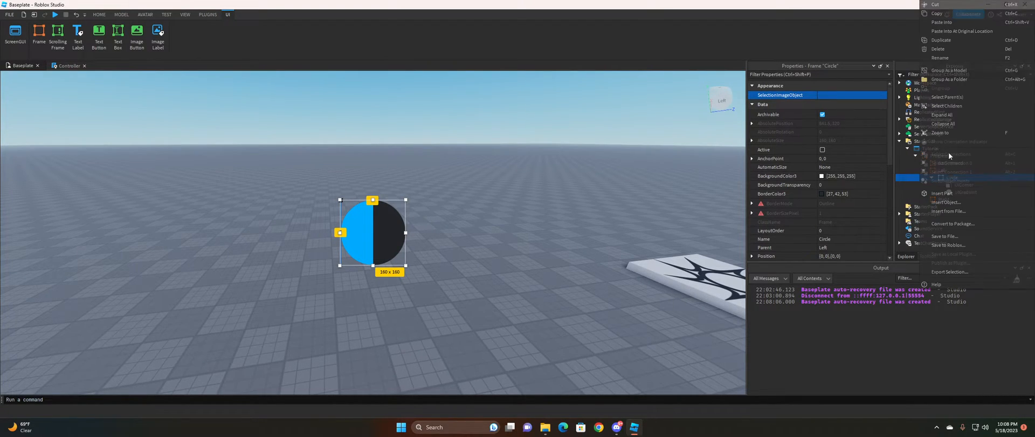
pyautogui.click(952, 42)
# Set the Rotation of the first Circle's UIGradient in Left to 180.
pyautogui.click(954, 191)
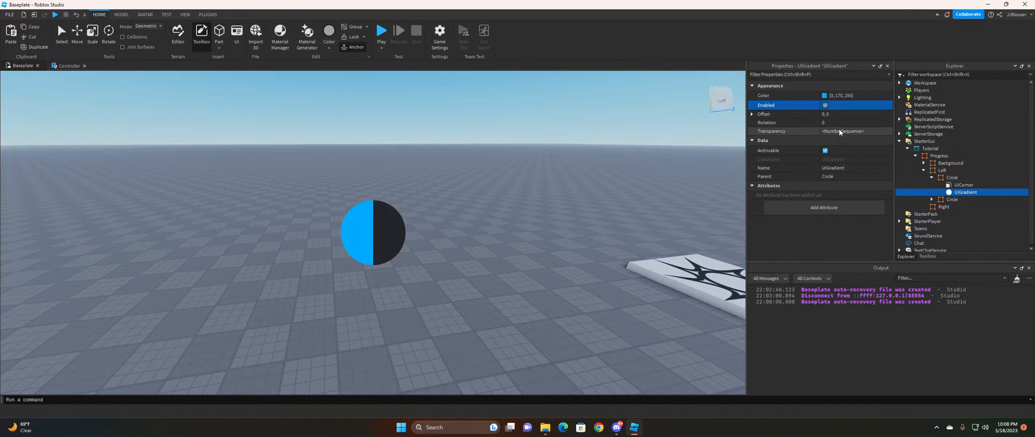
pyautogui.click(837, 120)
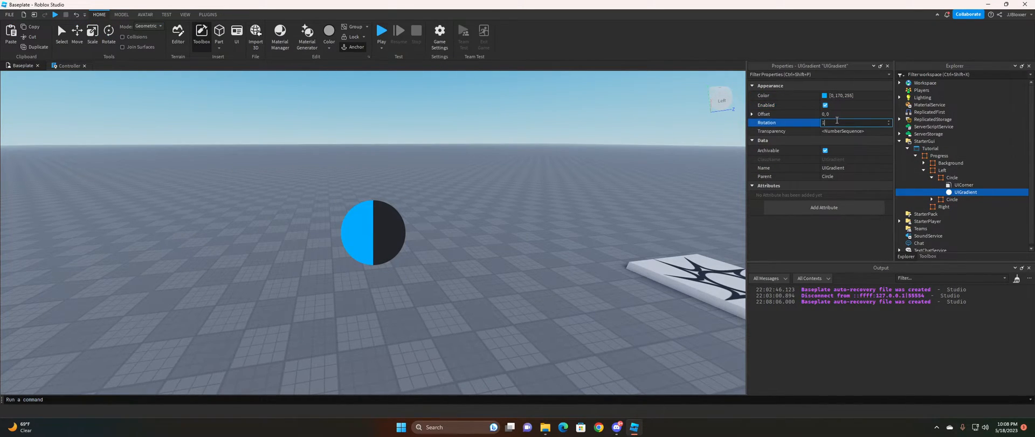
pyautogui.press('Return')
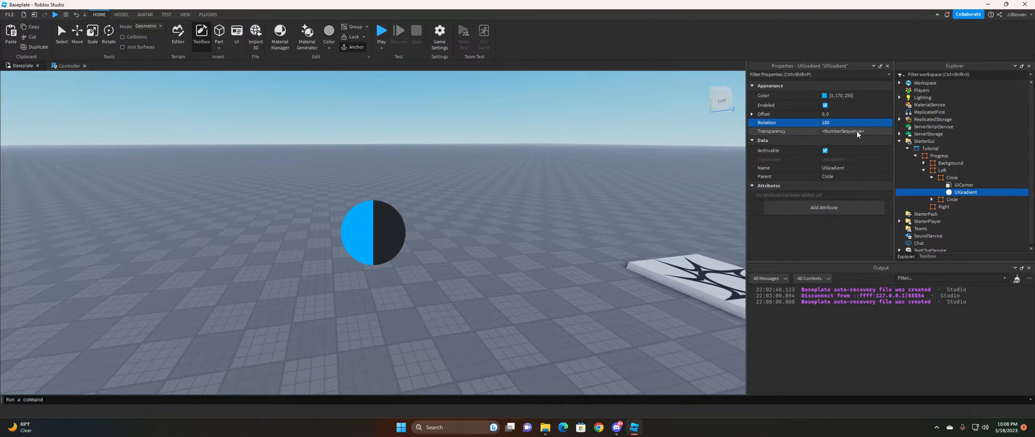
# Move the second Circle frame from Left into Right and set its AnchorPoint to 1,0.
pyautogui.click(933, 176)
pyautogui.moveTo(948, 185); pyautogui.dragTo(953, 193)
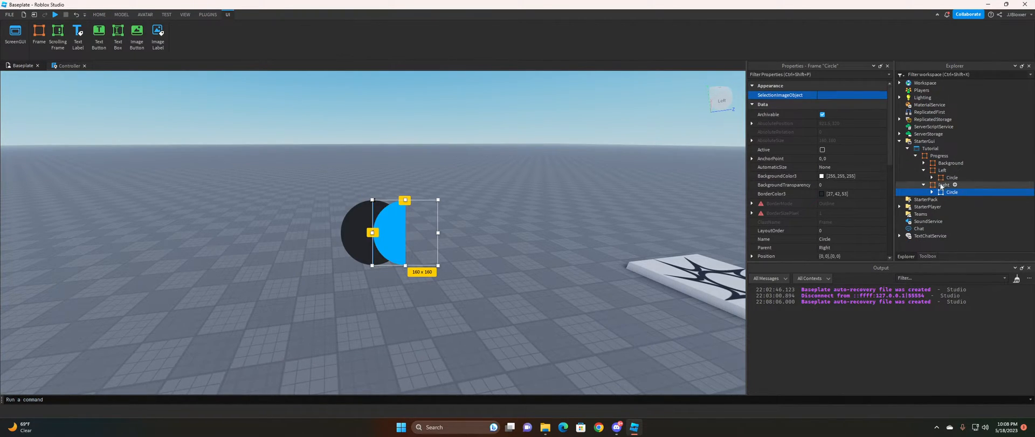
pyautogui.click(834, 158)
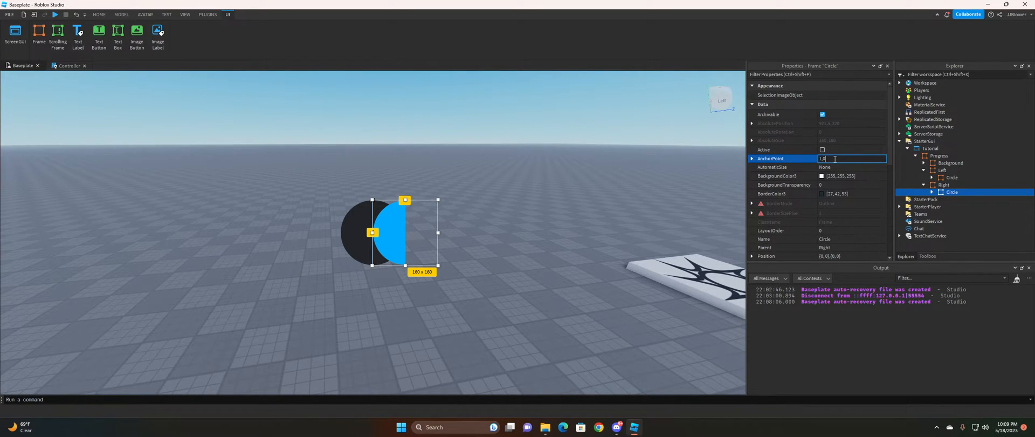
pyautogui.write('1,0')
pyautogui.press('Return')
# Set the Position of the Circle frame in Right to {1,0},{0,0}.
pyautogui.scroll(-1, 824, 200)
pyautogui.click(834, 228)
pyautogui.write('1')
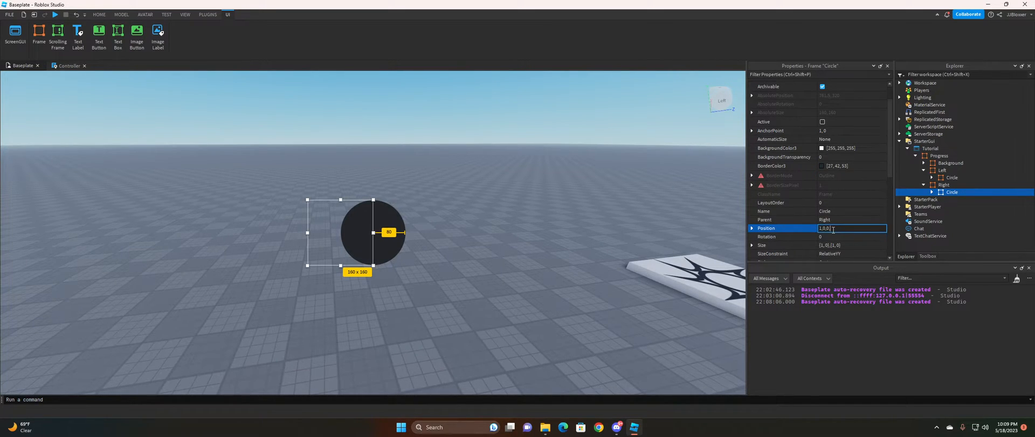
pyautogui.press('Return')
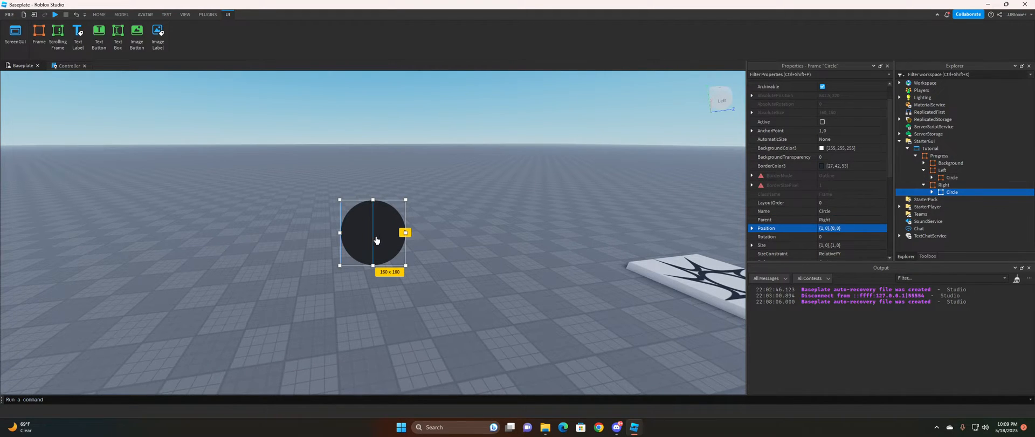
pyautogui.click(428, 199)
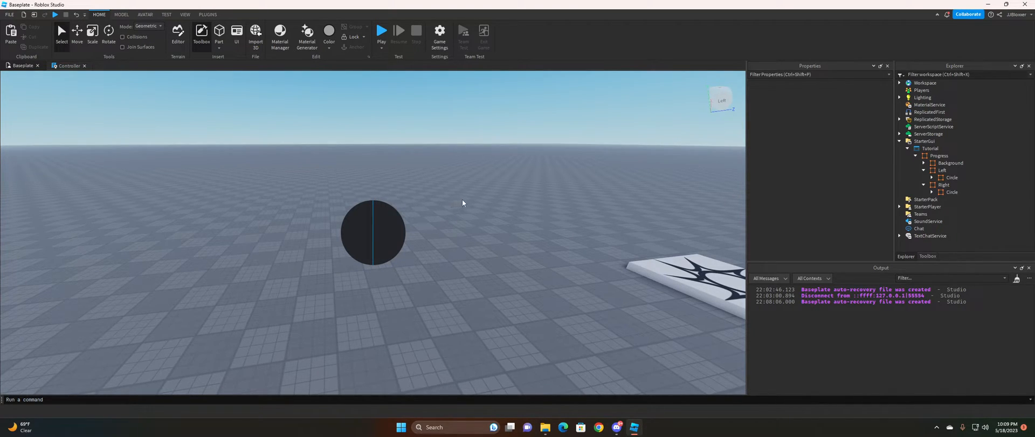
pyautogui.click(946, 178)
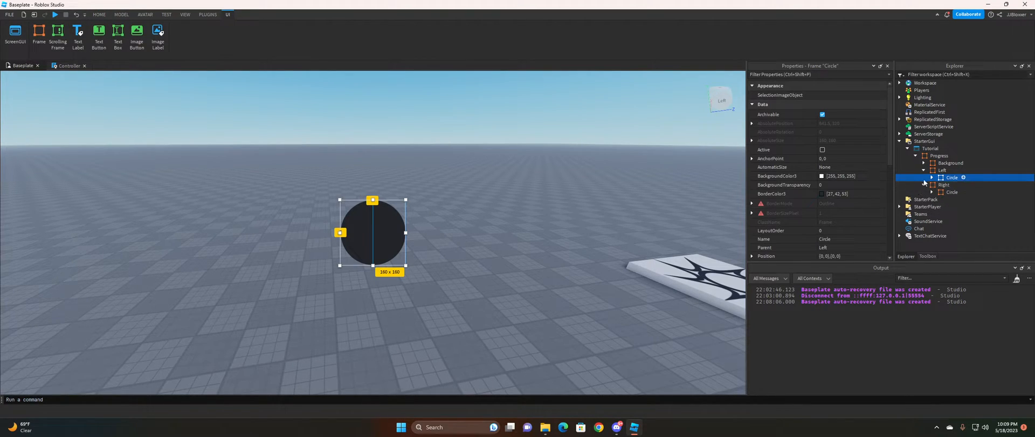
pyautogui.click(943, 171)
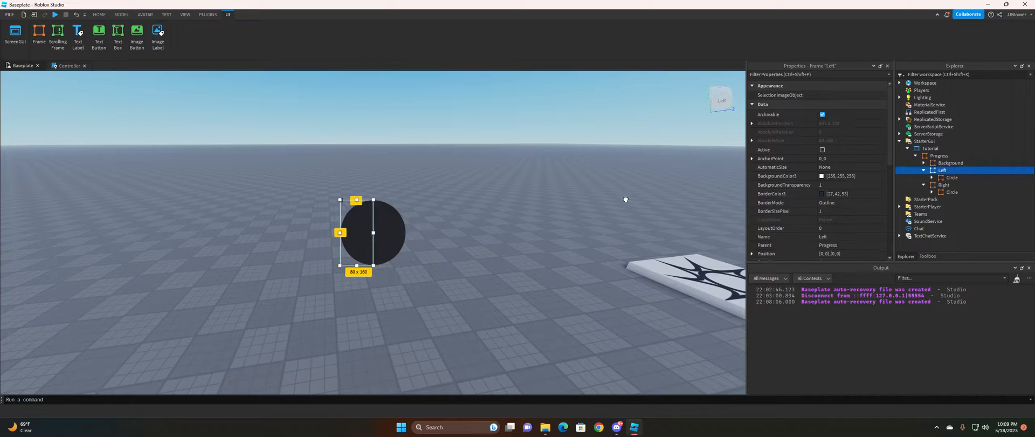
pyautogui.click(429, 179)
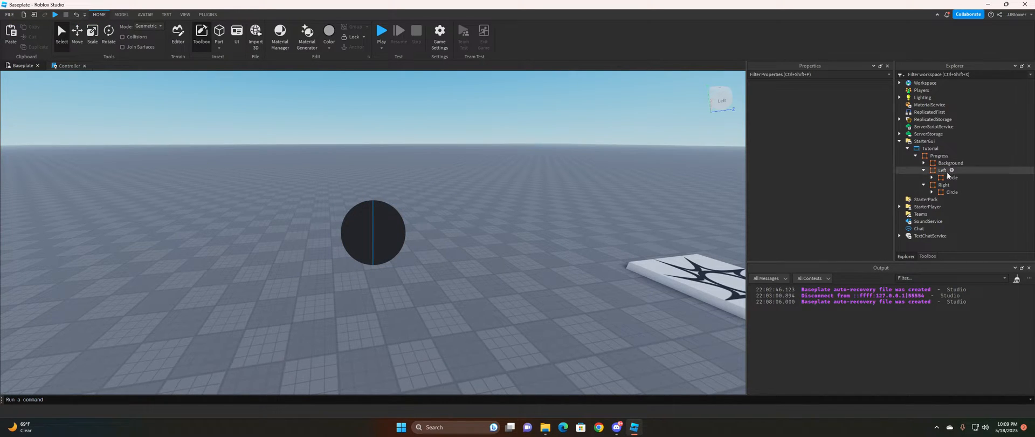
pyautogui.click(924, 170)
pyautogui.click(924, 177)
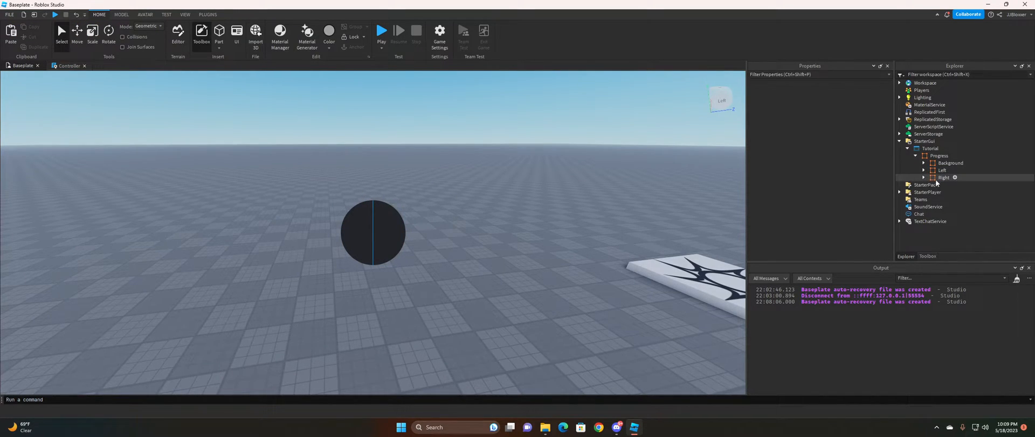
pyautogui.click(942, 170)
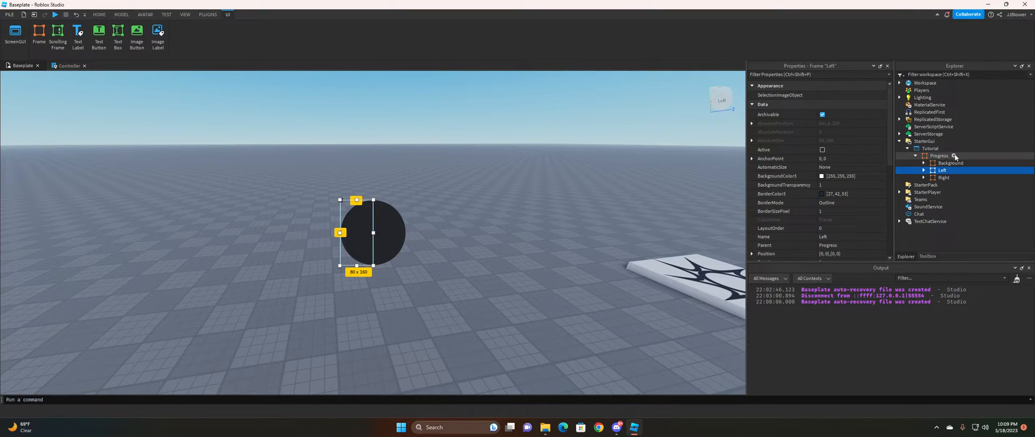
pyautogui.click(421, 227)
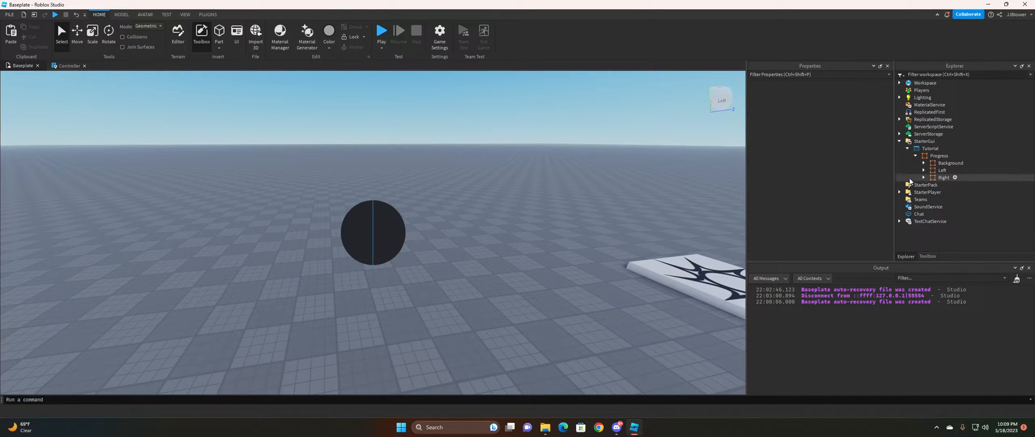
# Insert a new Frame into the Progress frame and name it Center.
pyautogui.click(954, 157)
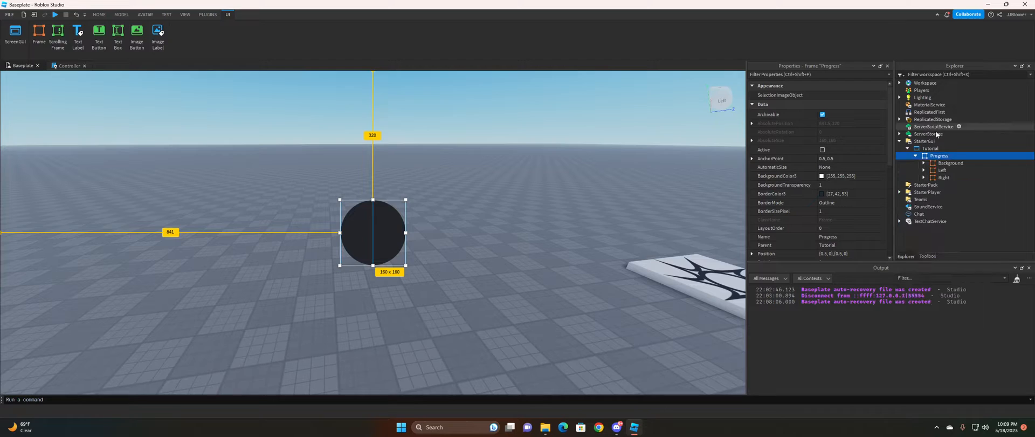
pyautogui.click(954, 156)
pyautogui.click(913, 206)
pyautogui.click(943, 184)
pyautogui.click(945, 170)
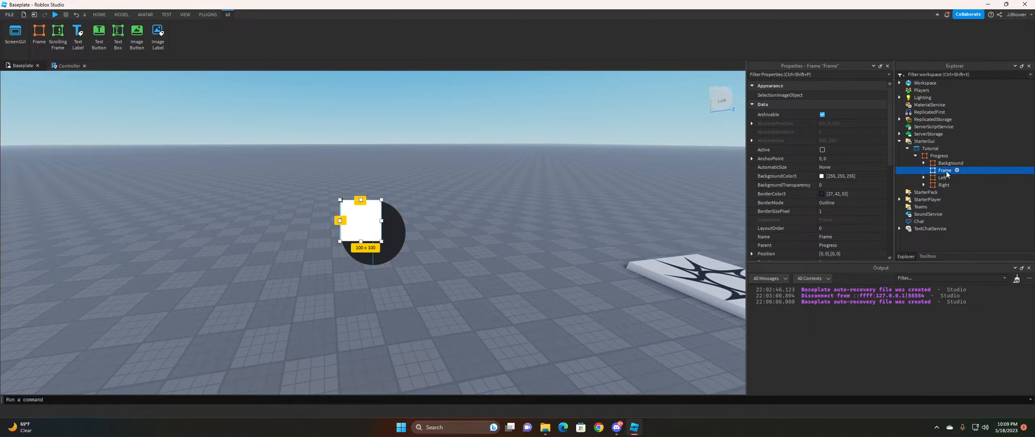
pyautogui.write('Center')
pyautogui.press('Return')
# Centre the Center frame within Progress with AnchorPoint 0.5,0.5 and Position {0.5,0},{0.5,0}.
pyautogui.click(827, 157)
pyautogui.write('.5')
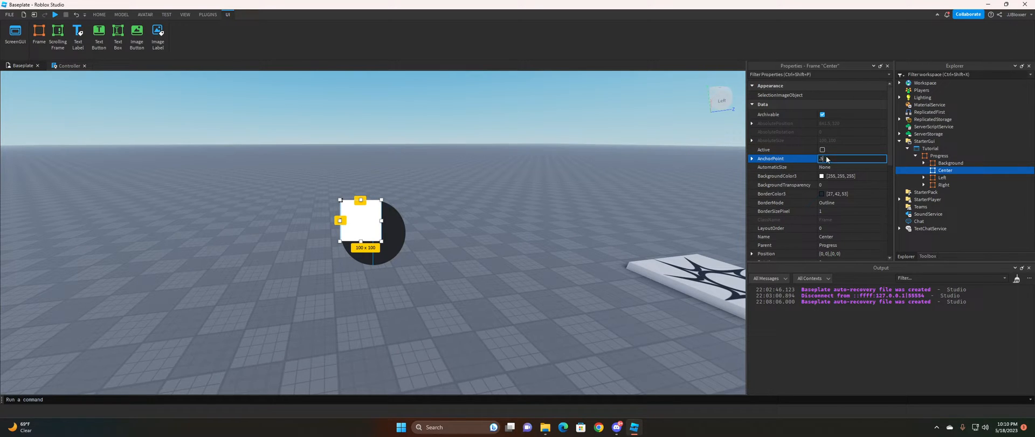
pyautogui.press('Return')
pyautogui.click(840, 255)
pyautogui.press('BackSpace')
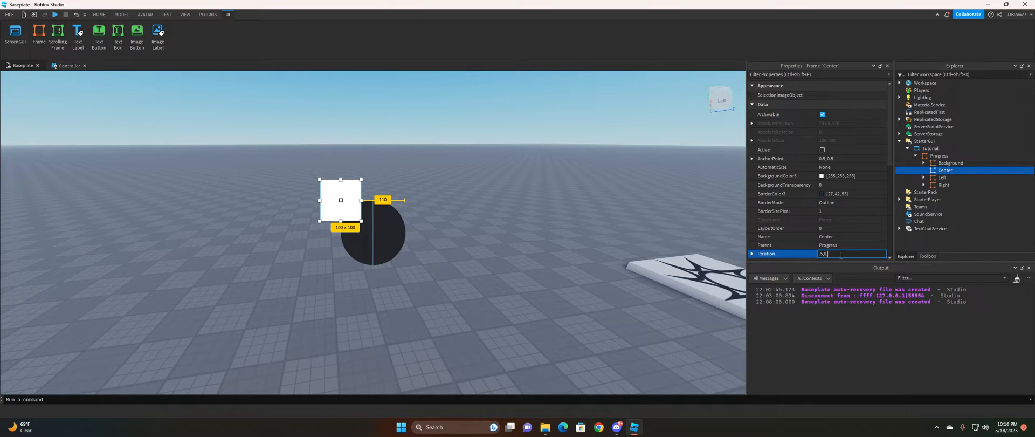
pyautogui.write('.5,0,.5,0')
pyautogui.press('Return')
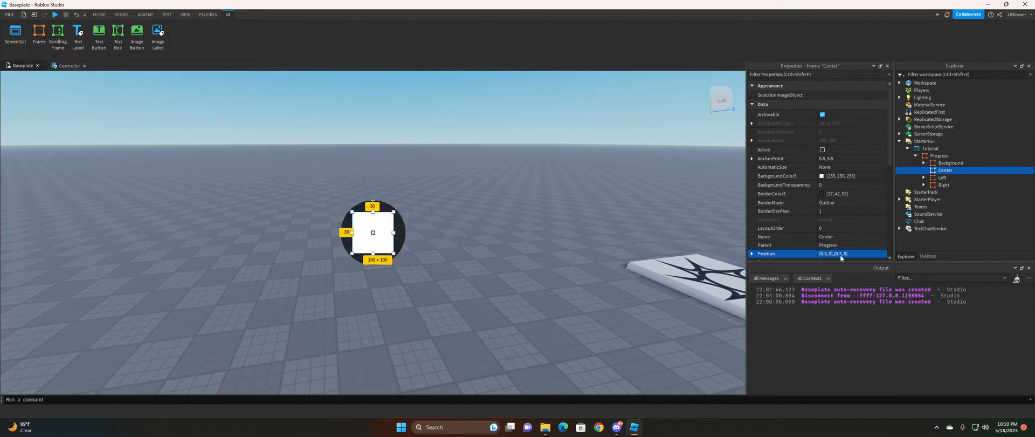
# Set the Center frame's Size to {0.9,0},{0.9,0}.
pyautogui.scroll(-2, 833, 202)
pyautogui.click(839, 213)
pyautogui.press('BackSpace')
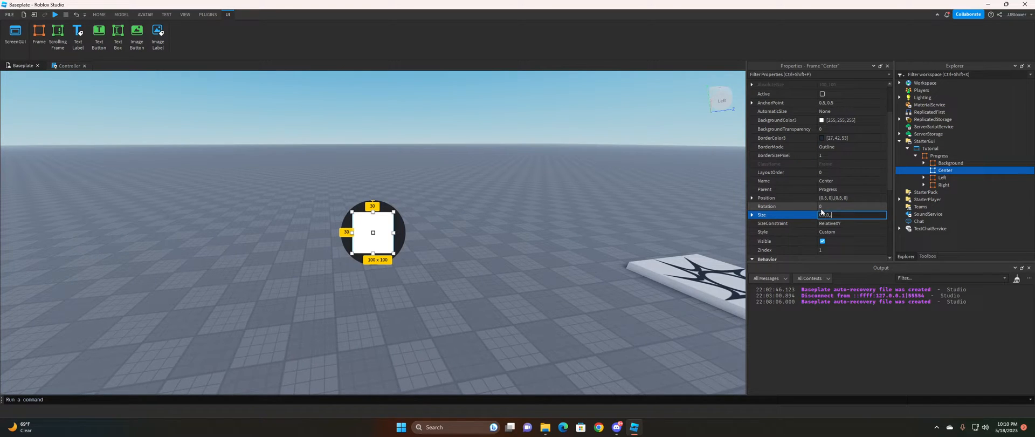
pyautogui.write('.9,0,.9,0')
pyautogui.press('Return')
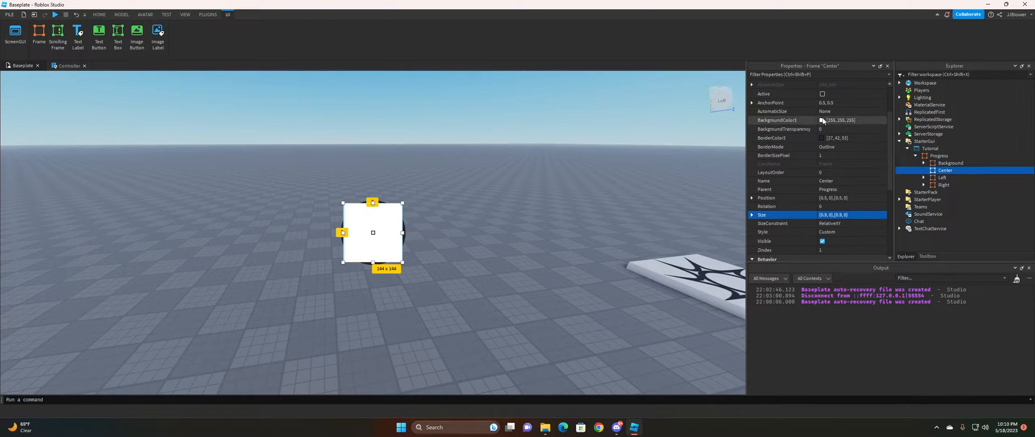
# Copy the Background frame's BackgroundColor3 value 33, 36, 40 to the Center frame.
pyautogui.click(827, 122)
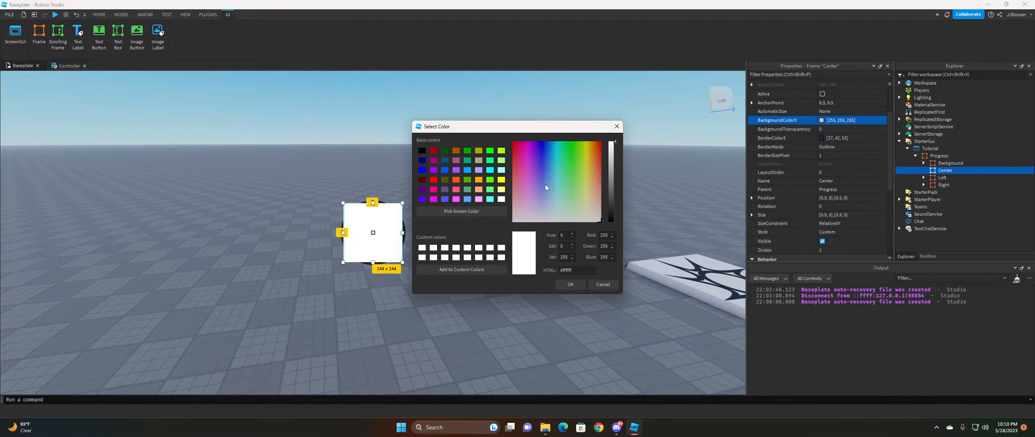
pyautogui.click(603, 285)
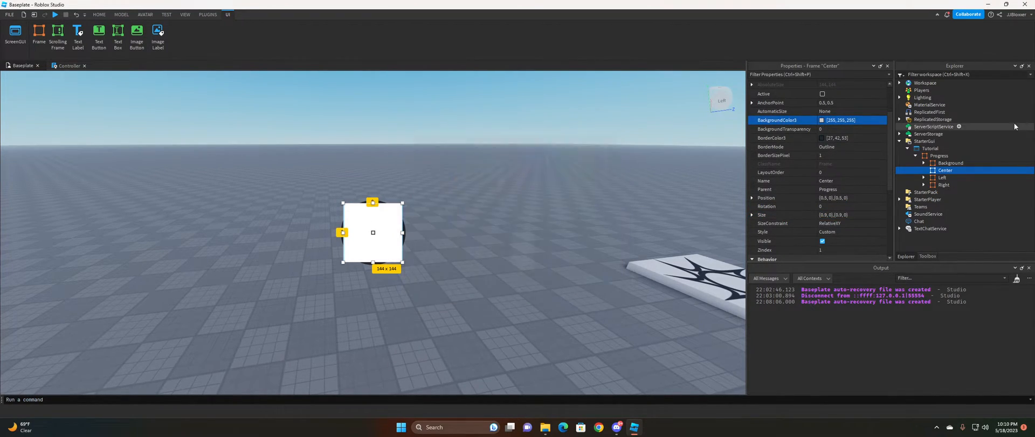
pyautogui.click(960, 163)
pyautogui.click(841, 120)
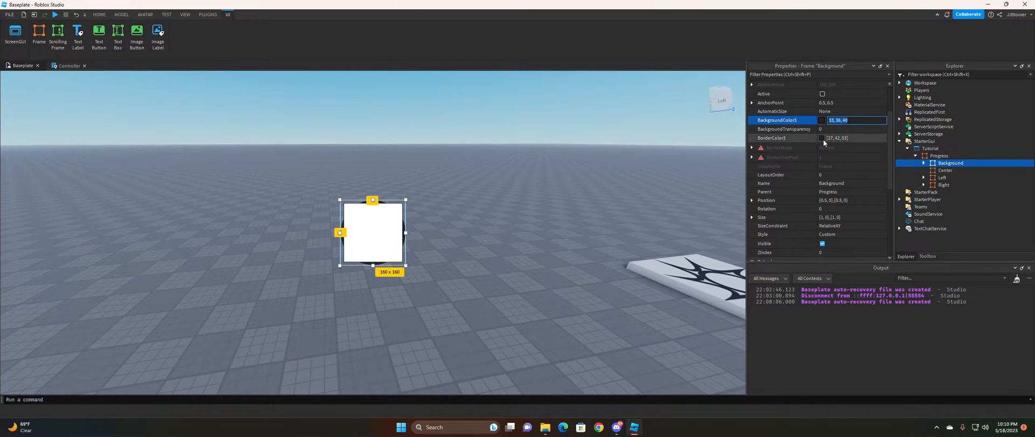
pyautogui.click(945, 170)
pyautogui.click(836, 121)
pyautogui.write('[33, 36, 40]')
pyautogui.press('Return')
# Lighten the Center frame's BackgroundColor3 to 56, 61, 68.
pyautogui.click(821, 120)
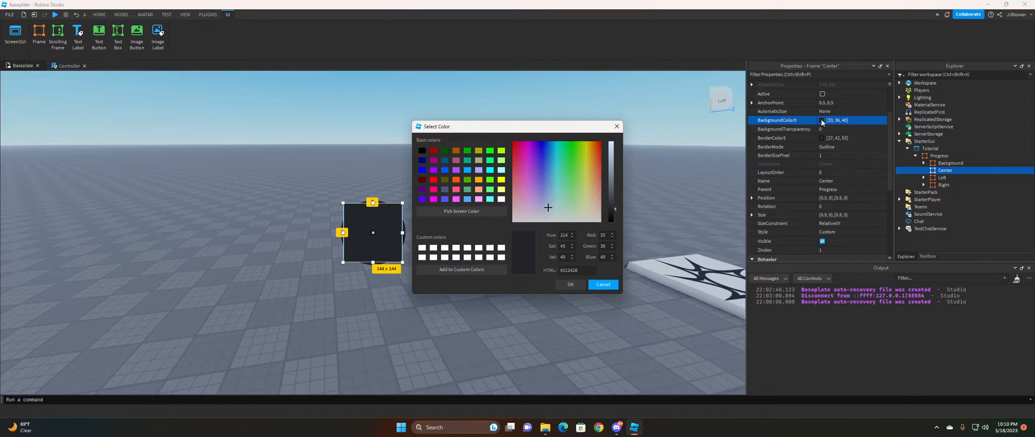
pyautogui.click(610, 199)
pyautogui.click(570, 284)
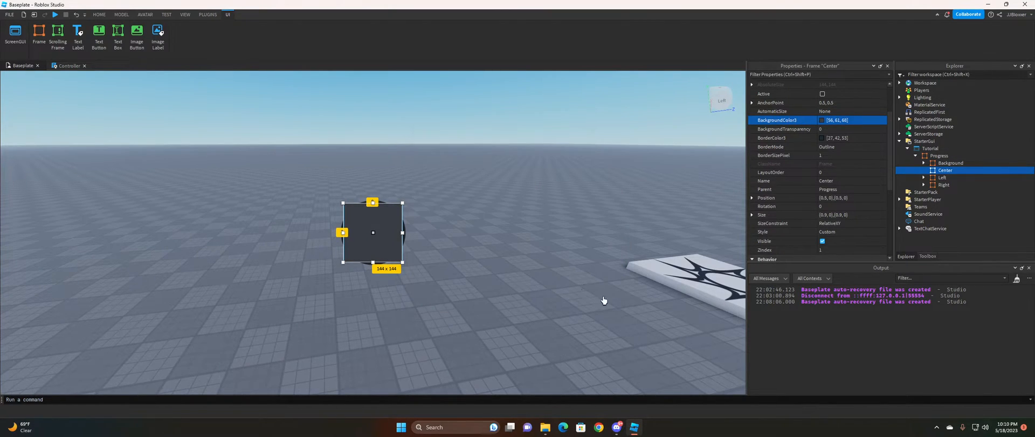
# Copy the Background frame's UICorner into the Center frame to make it circular.
pyautogui.click(924, 164)
pyautogui.rightClick(954, 171)
pyautogui.click(962, 38)
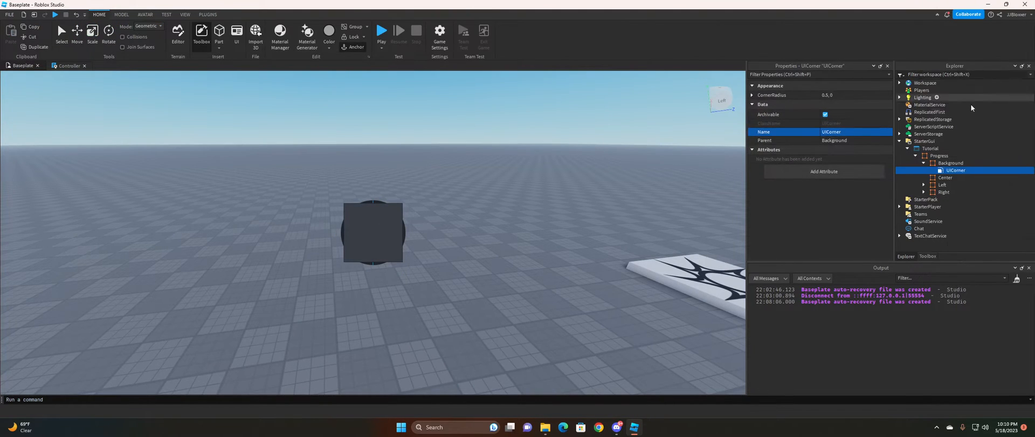
pyautogui.moveTo(946, 176); pyautogui.dragTo(942, 185)
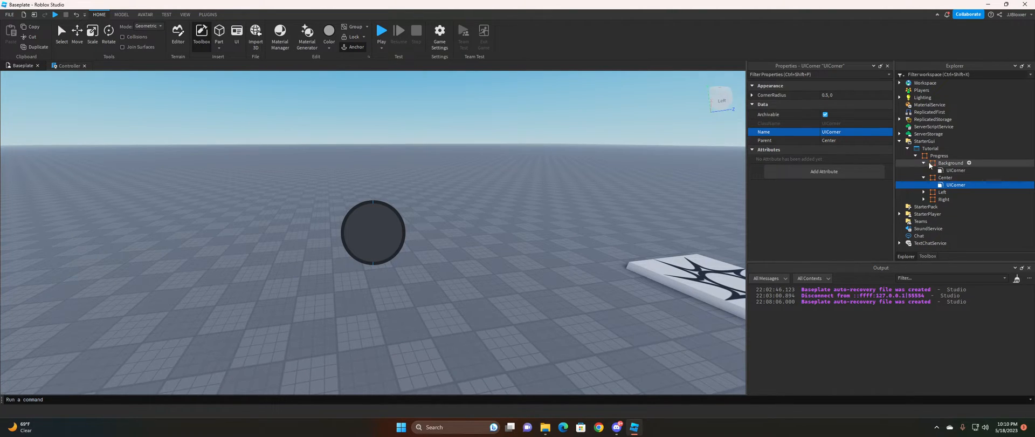
pyautogui.click(924, 163)
# Insert a TextLabel into the Center frame.
pyautogui.click(958, 171)
pyautogui.write('text')
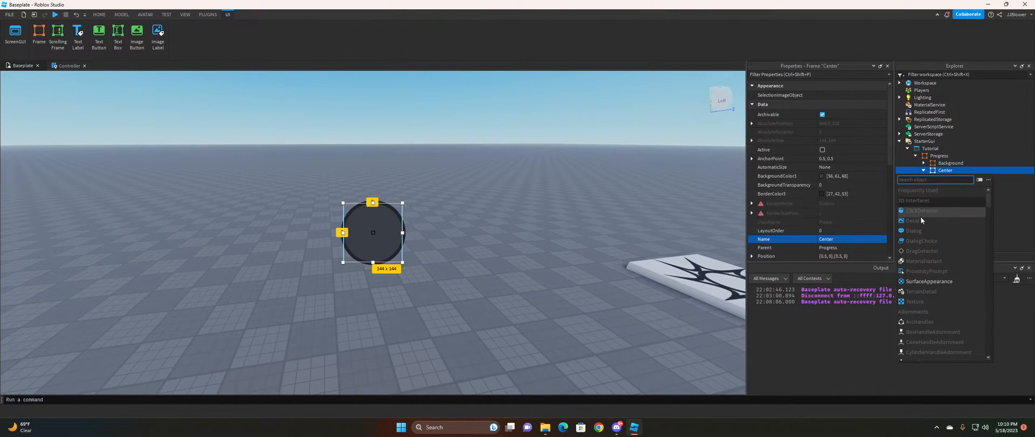
pyautogui.click(917, 190)
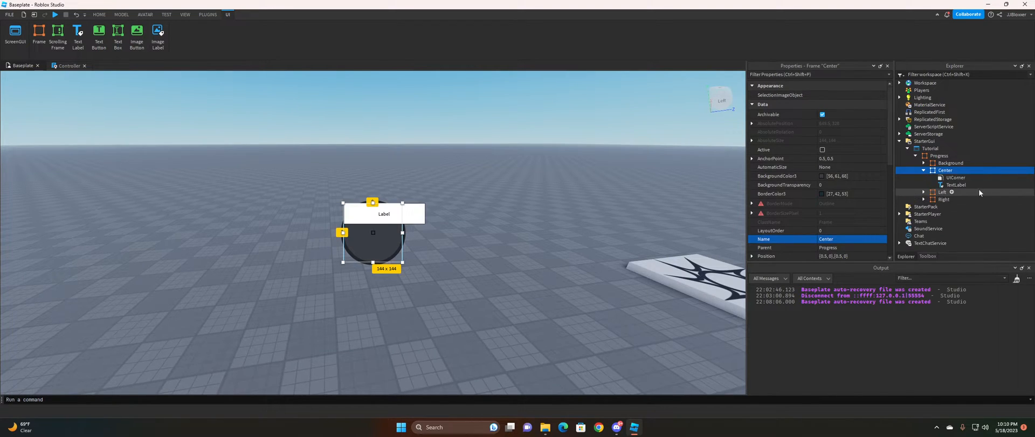
# Centre the TextLabel within Center with AnchorPoint 0.5,0.5 and Position {0.5,0},{0.5,0}.
pyautogui.click(824, 158)
pyautogui.write('0.5, 0.5')
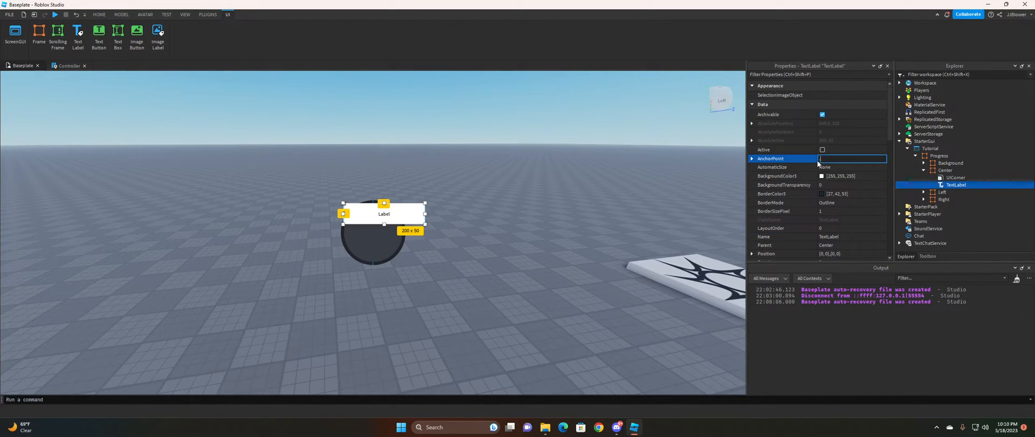
pyautogui.press('Return')
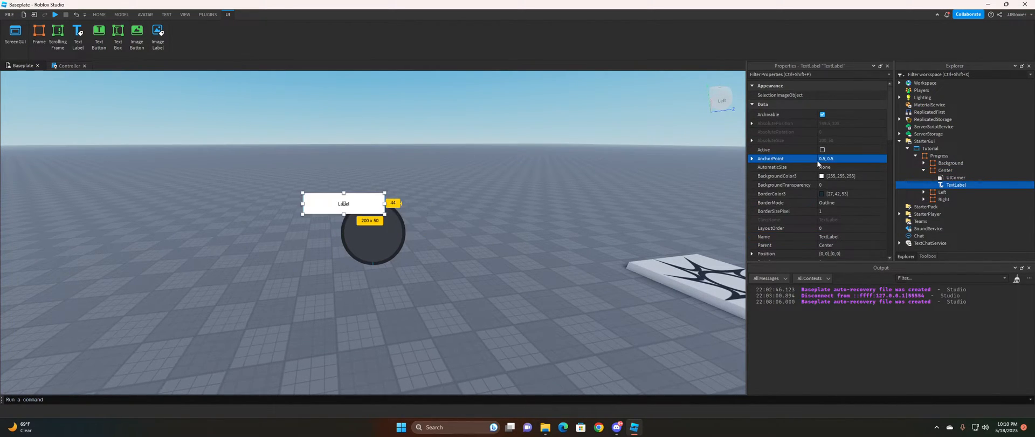
pyautogui.click(834, 253)
pyautogui.write('.5')
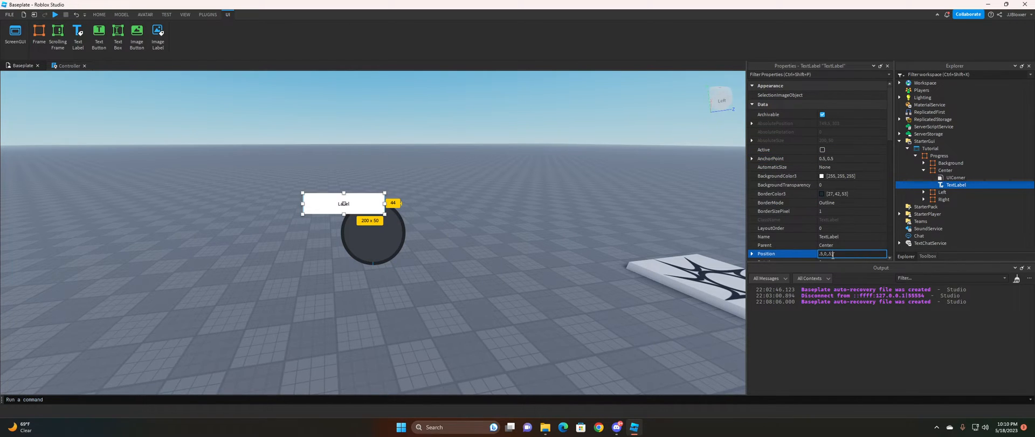
pyautogui.write(', 0},{0.5')
pyautogui.press('Return')
# Set the TextLabel's Size to {1,0},{0.25,0} and its BackgroundTransparency to 1.
pyautogui.scroll(-1, 832, 255)
pyautogui.click(833, 244)
pyautogui.write('1, 0},{0.25')
pyautogui.press('Return')
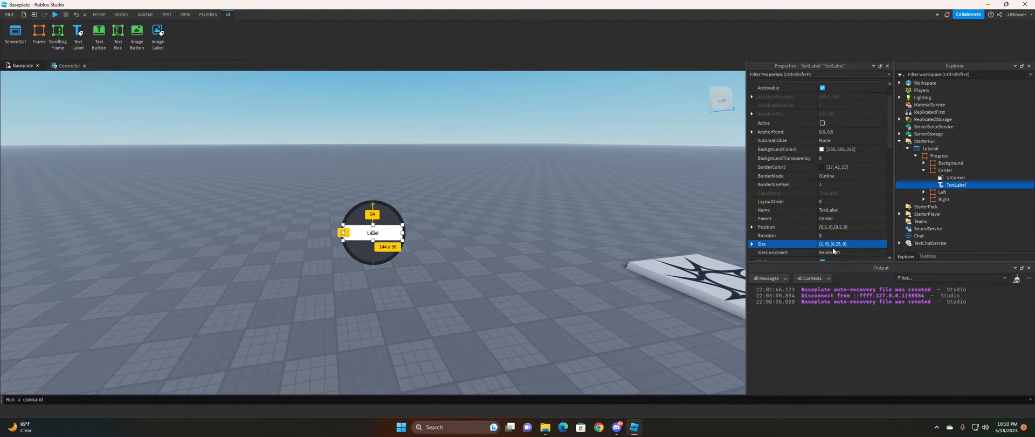
pyautogui.click(837, 158)
pyautogui.write('1')
pyautogui.press('Return')
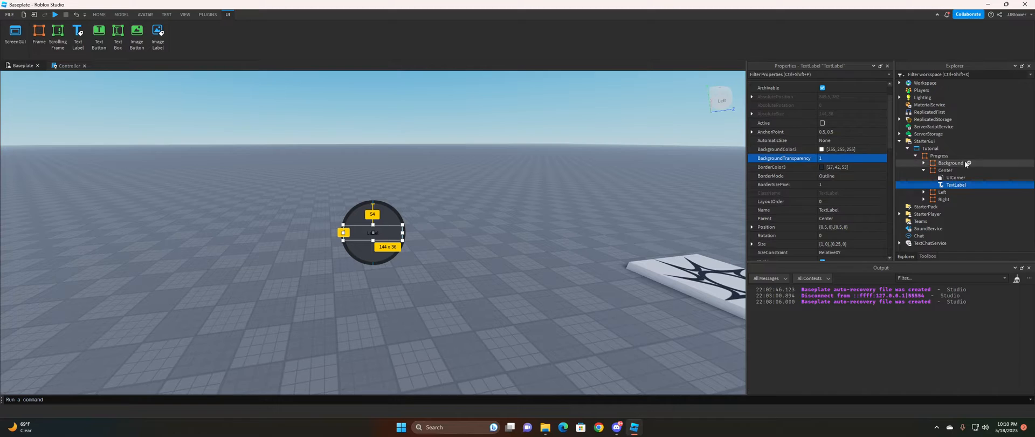
# Rename the TextLabel inside Center as Percentage.
pyautogui.doubleClick(960, 185)
pyautogui.write('Per')
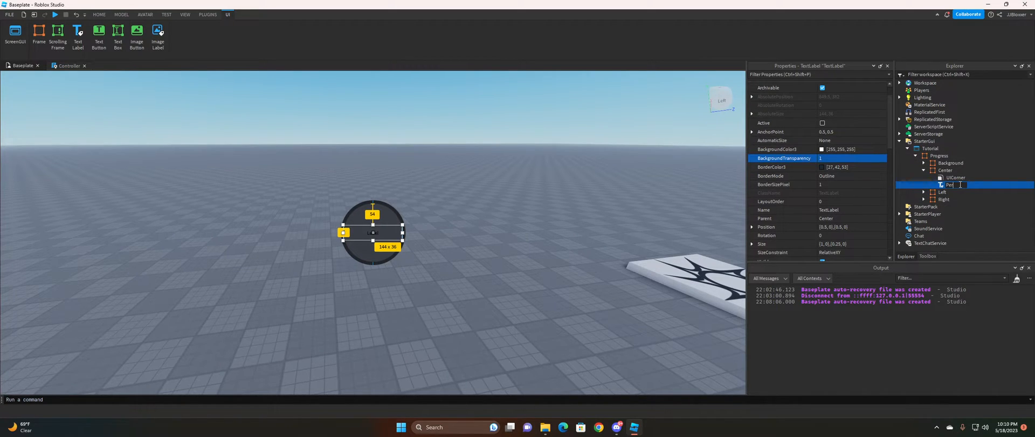
pyautogui.write('centage')
pyautogui.press('Return')
# Set the Percentage label's FontFace to Ubuntu with Medium weight.
pyautogui.scroll(-3, 784, 205)
pyautogui.scroll(-5, 843, 232)
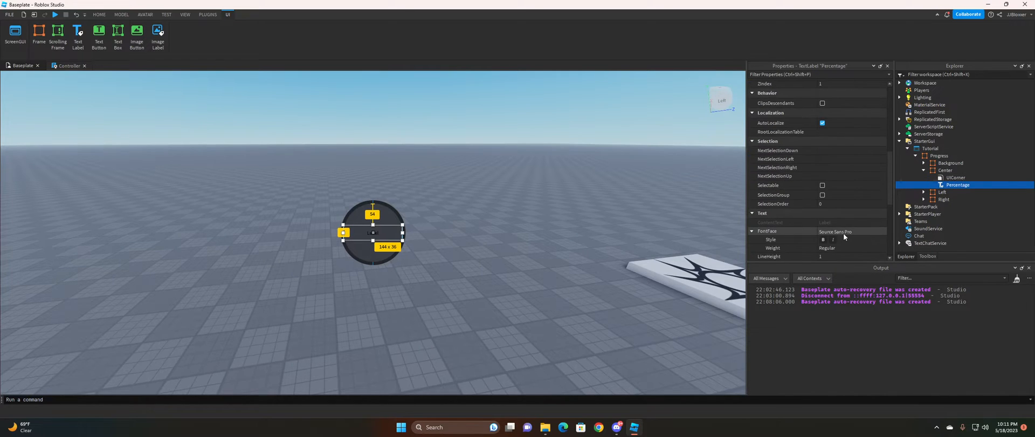
pyautogui.click(841, 154)
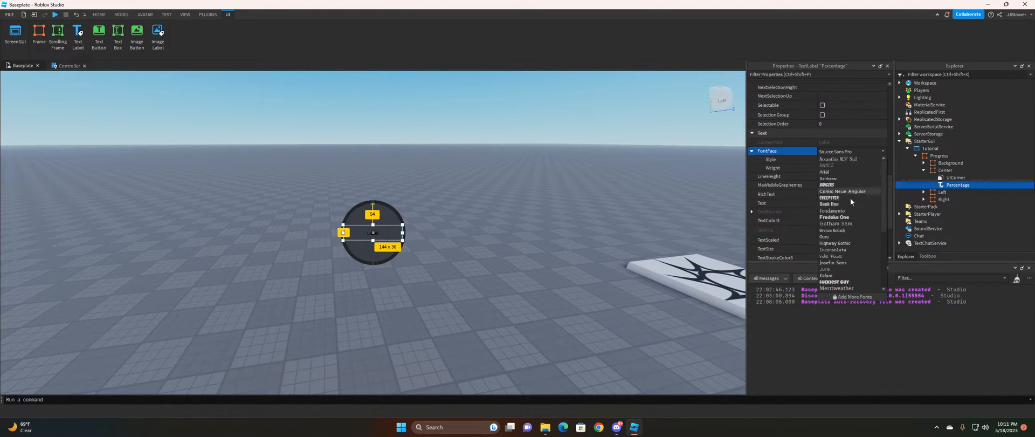
pyautogui.click(843, 277)
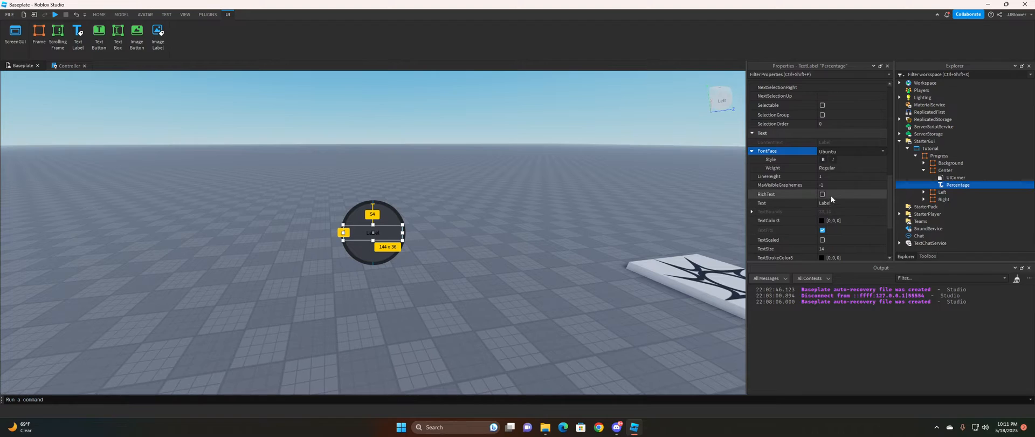
pyautogui.click(839, 167)
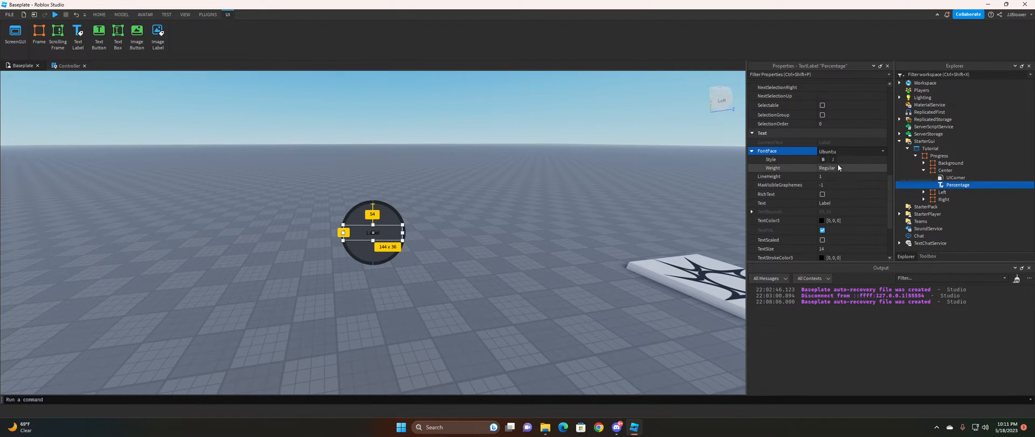
pyautogui.click(841, 187)
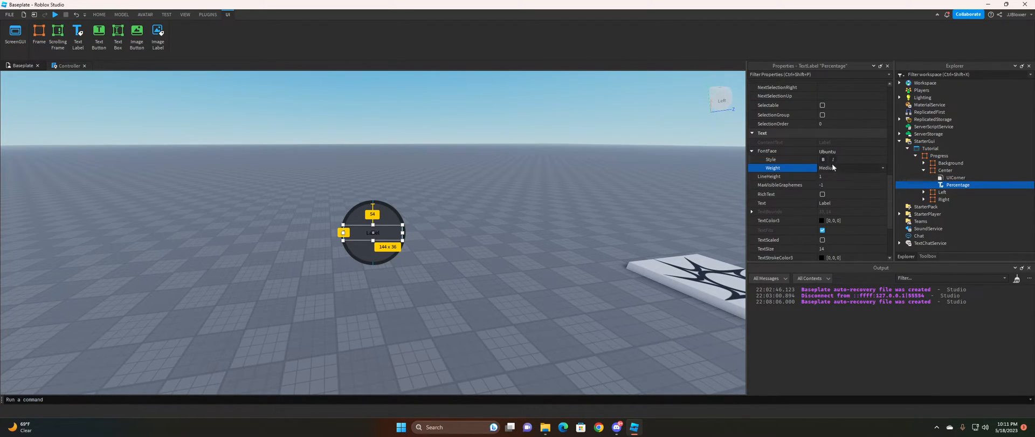
# Enable TextScaled on the Percentage label and set its TextColor3 to the pale blue 216, 243, 255.
pyautogui.click(821, 240)
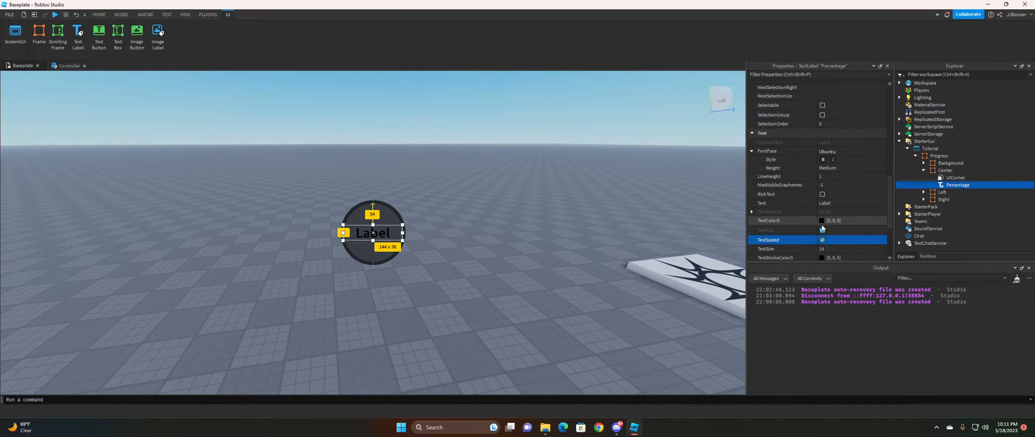
pyautogui.click(822, 220)
pyautogui.click(502, 199)
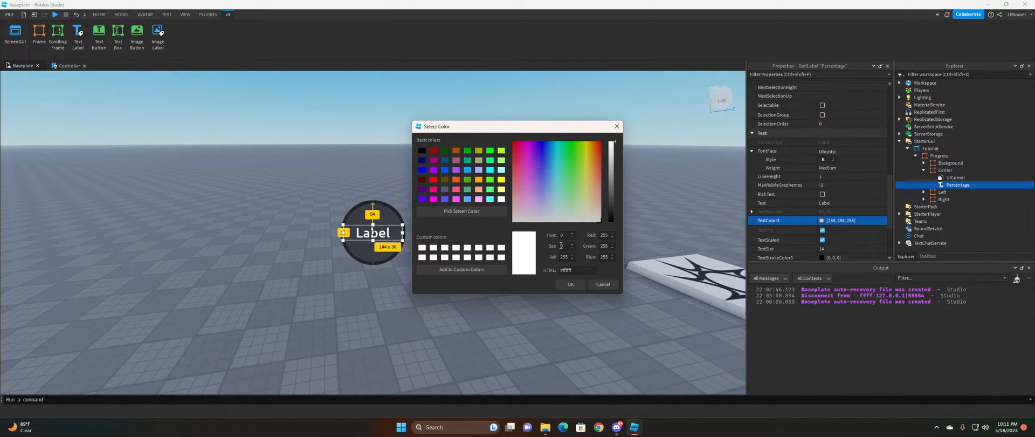
pyautogui.click(552, 209)
pyautogui.click(570, 284)
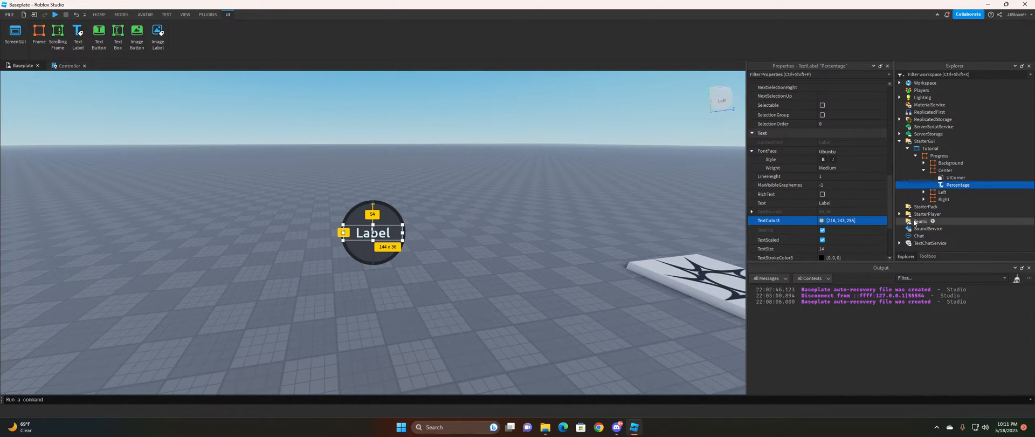
# Set the Percentage label's Text to 0%, then deselect it and collapse the Center frame's children.
pyautogui.click(837, 202)
pyautogui.write('0%')
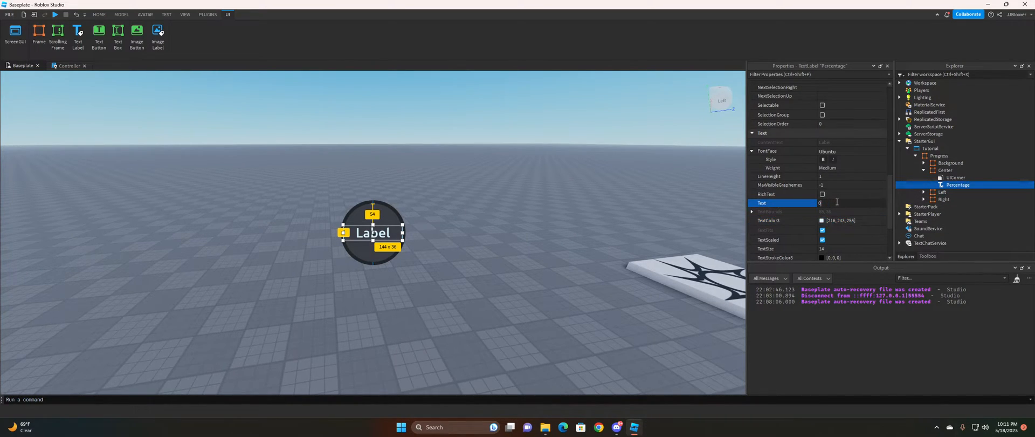
pyautogui.press('Return')
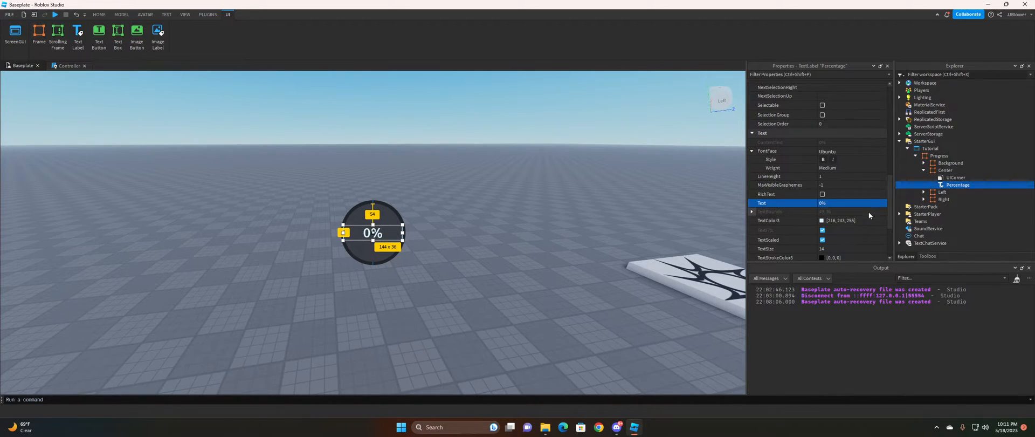
pyautogui.click(331, 204)
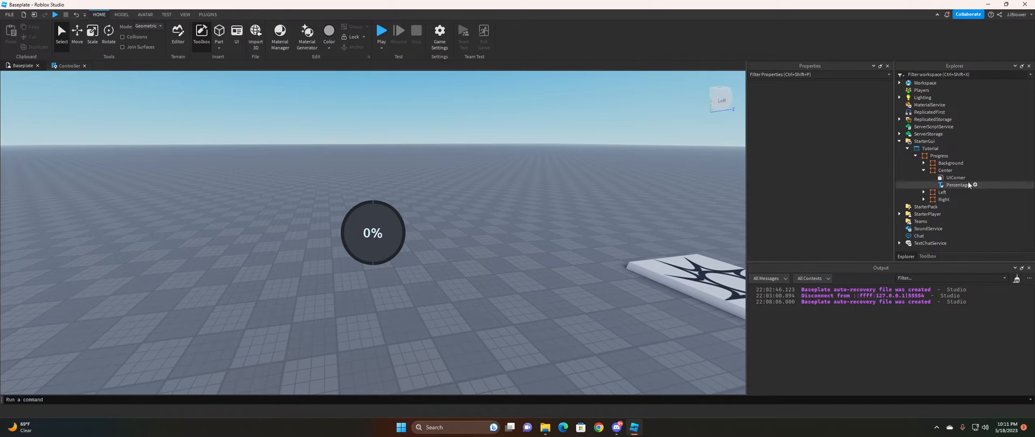
pyautogui.click(923, 170)
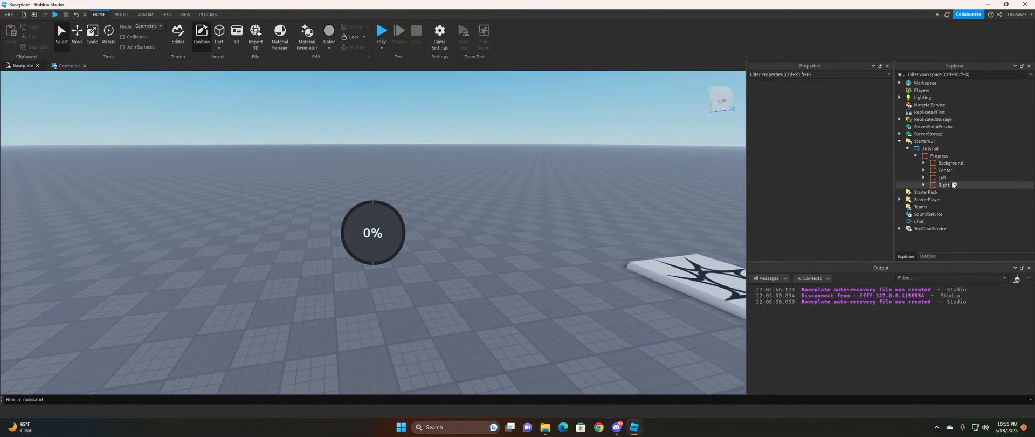
pyautogui.click(946, 170)
pyautogui.click(544, 181)
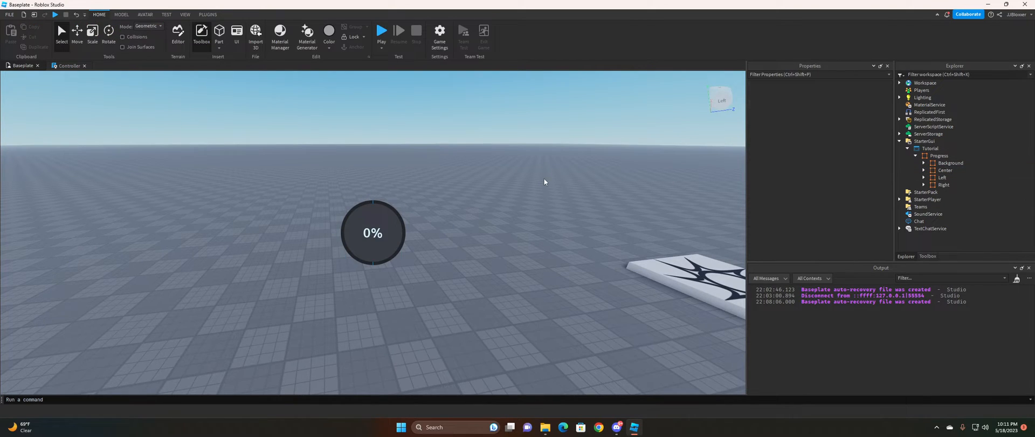
pyautogui.click(941, 178)
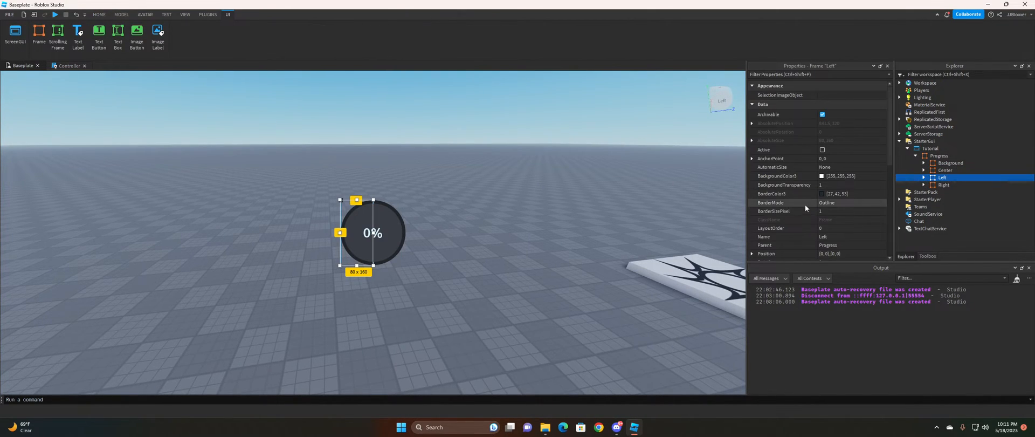
pyautogui.scroll(-1, 823, 242)
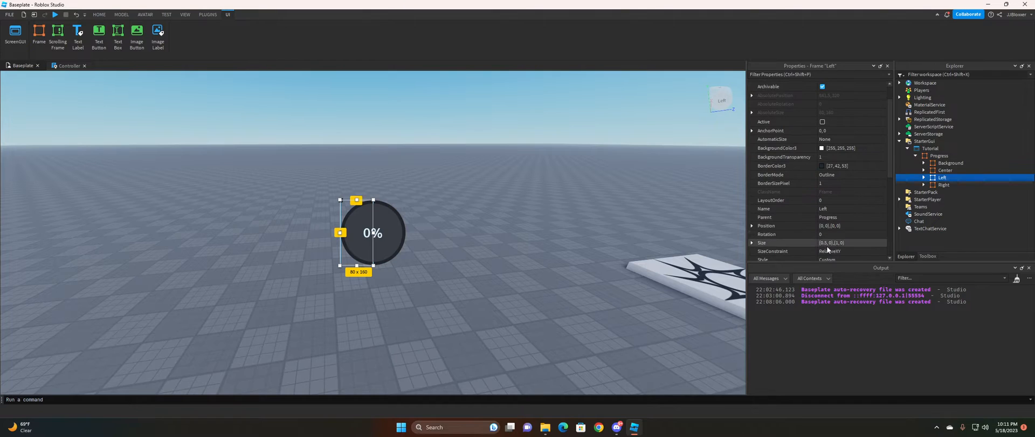
pyautogui.click(830, 225)
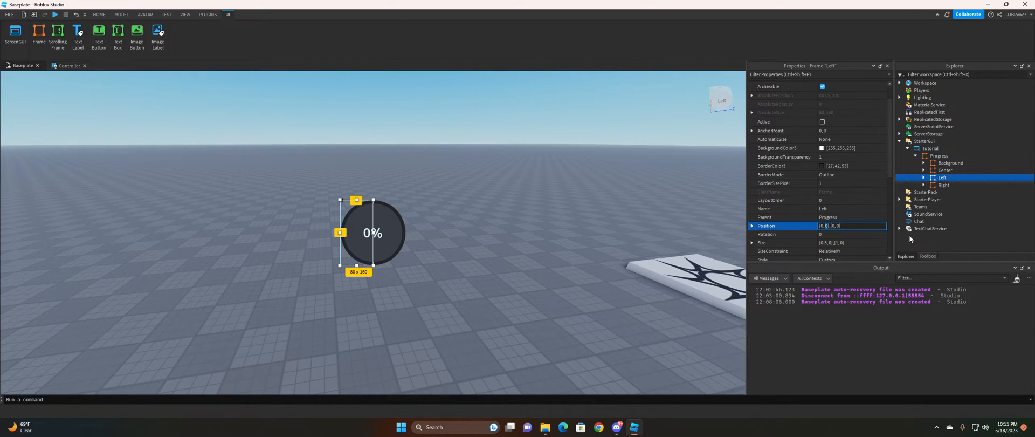
pyautogui.click(646, 163)
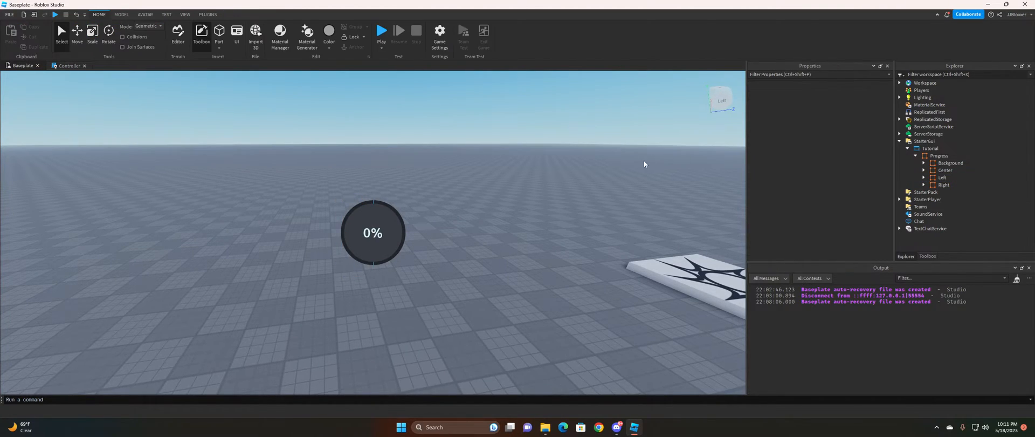
pyautogui.hotkey('ctrl', 'z')
# Set the Position of the Circle frame in Left to {0,1},{0,0}.
pyautogui.click(924, 177)
pyautogui.click(950, 186)
pyautogui.scroll(-3, 833, 201)
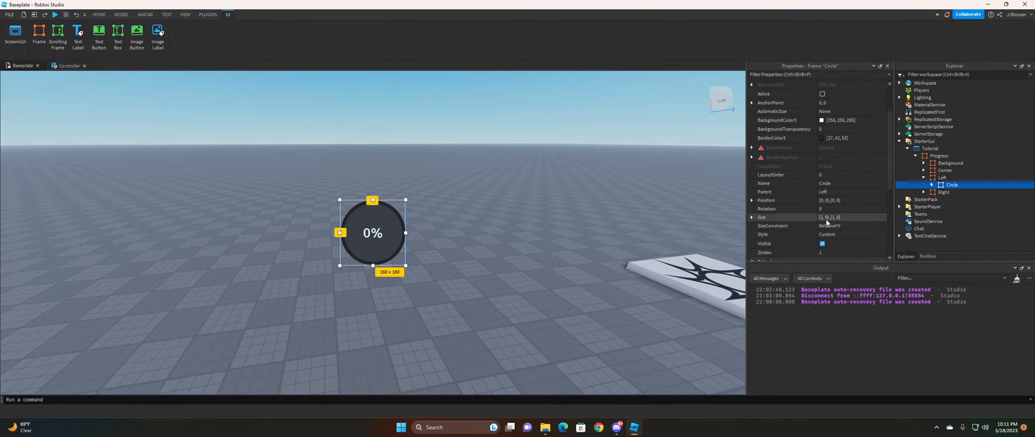
pyautogui.doubleClick(827, 200)
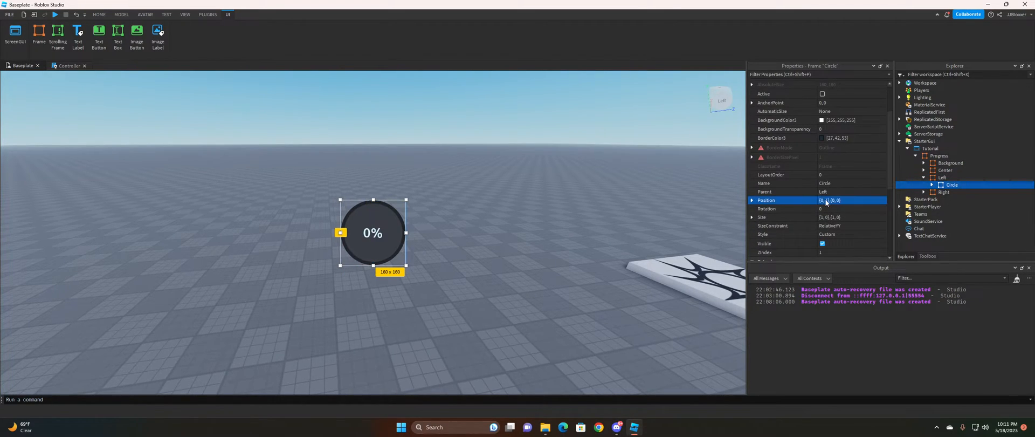
pyautogui.click(511, 211)
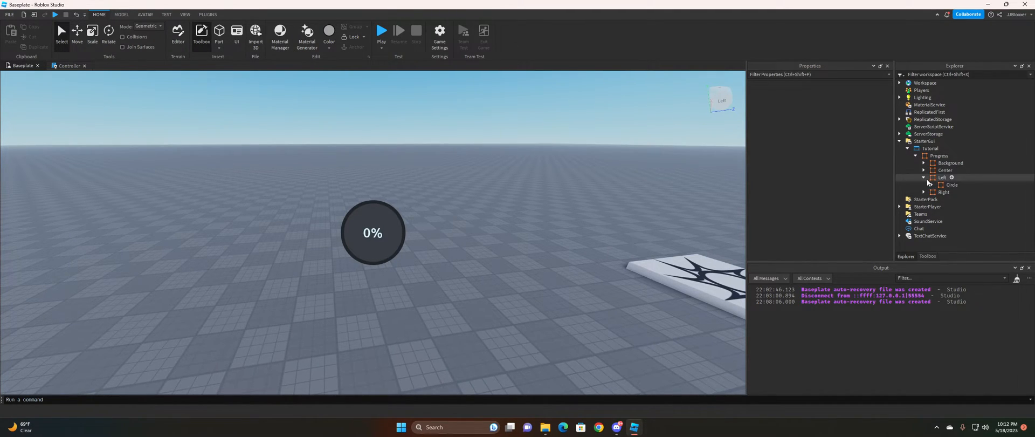
# Add a LocalScript to the Progress frame and name it Controller.
pyautogui.click(924, 178)
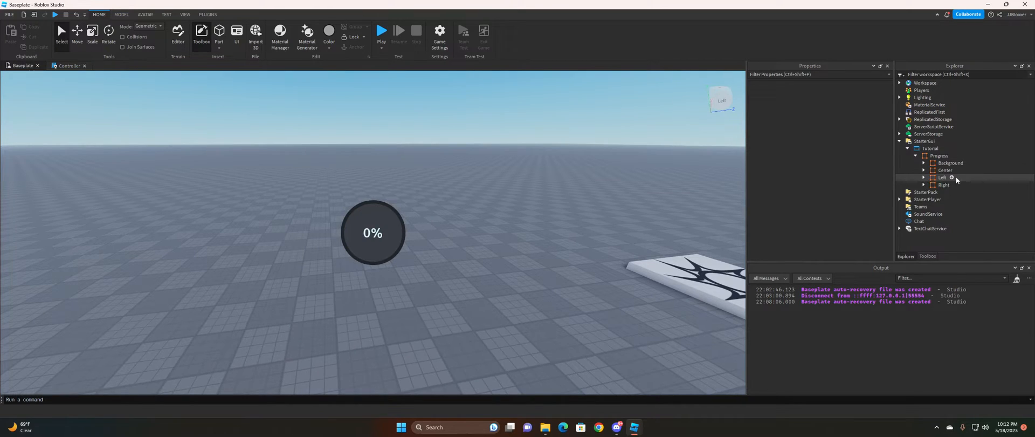
pyautogui.click(953, 155)
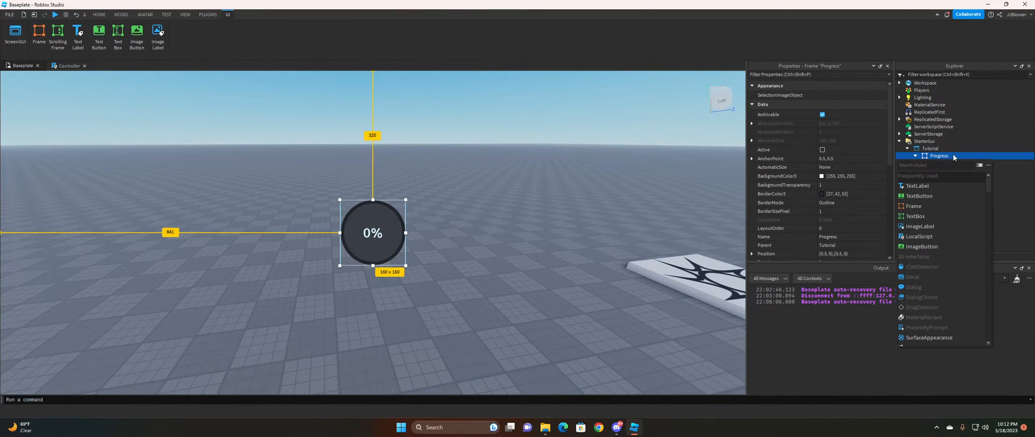
pyautogui.click(944, 149)
pyautogui.click(953, 155)
pyautogui.write('local')
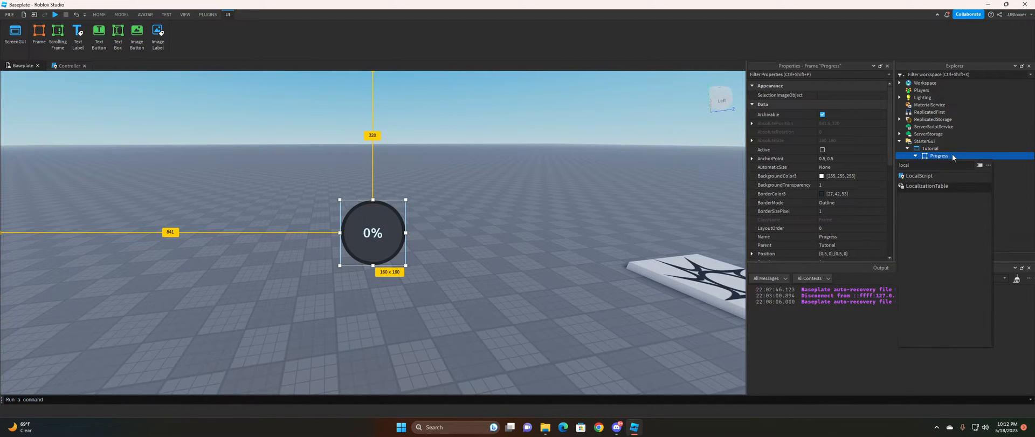
pyautogui.press('Return')
pyautogui.click(946, 163)
pyautogui.click(946, 163)
pyautogui.write('Controller')
pyautogui.press('Return')
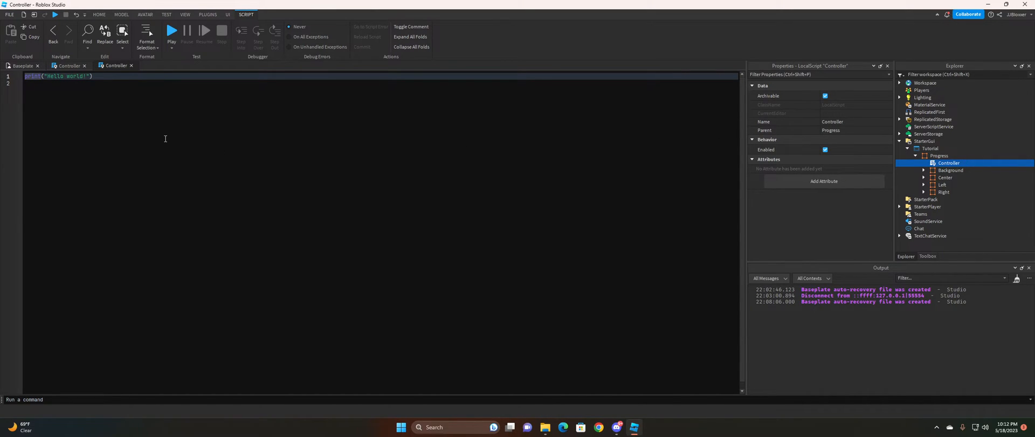
# Replace the script's default code with a progress variable assigned to script.Parent.
pyautogui.hotkey('ctrl', 'a')
pyautogui.press('BackSpace')
pyautogui.write('local progress = script')
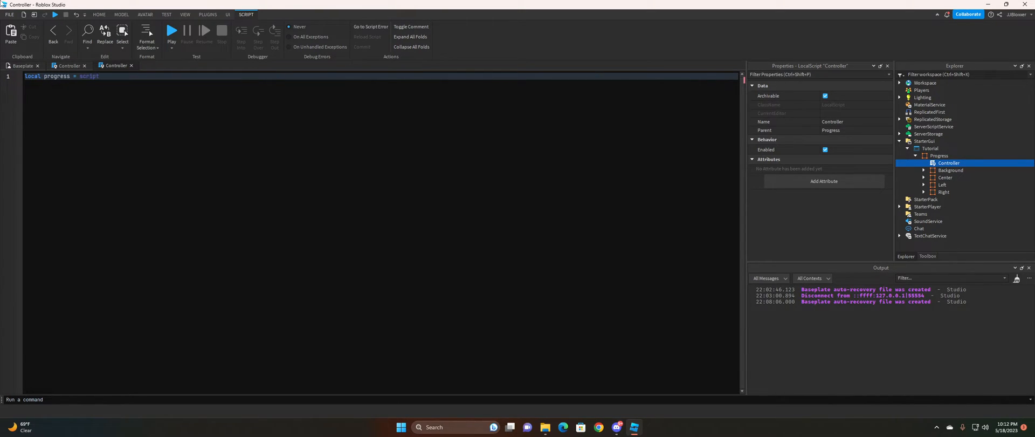
pyautogui.write('.poa')
pyautogui.press('Tab')
pyautogui.press('Return')
pyautogui.press('Return')
# Declare a local variable left that uses WaitForChild to get "Circle" inside progress's "Left" child.
pyautogui.write('local left = progress')
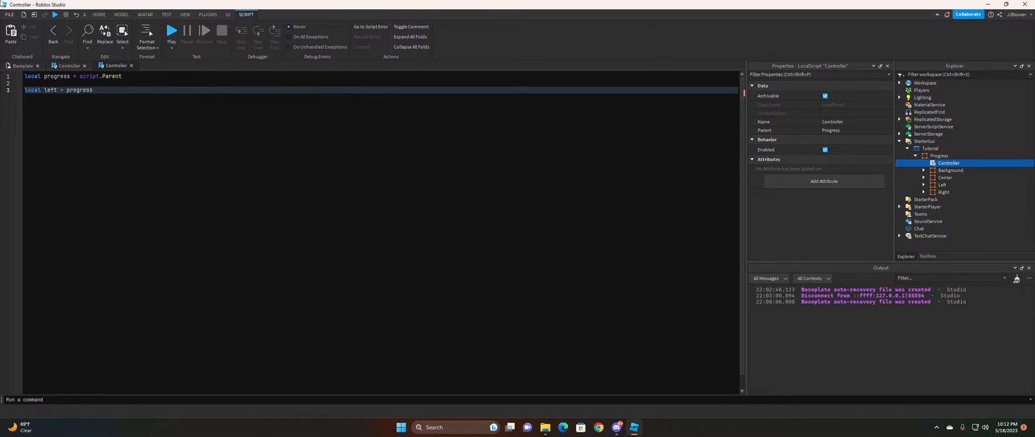
pyautogui.write(':WaitForChild(:"')
pyautogui.press('BackSpace')
pyautogui.press('BackSpace')
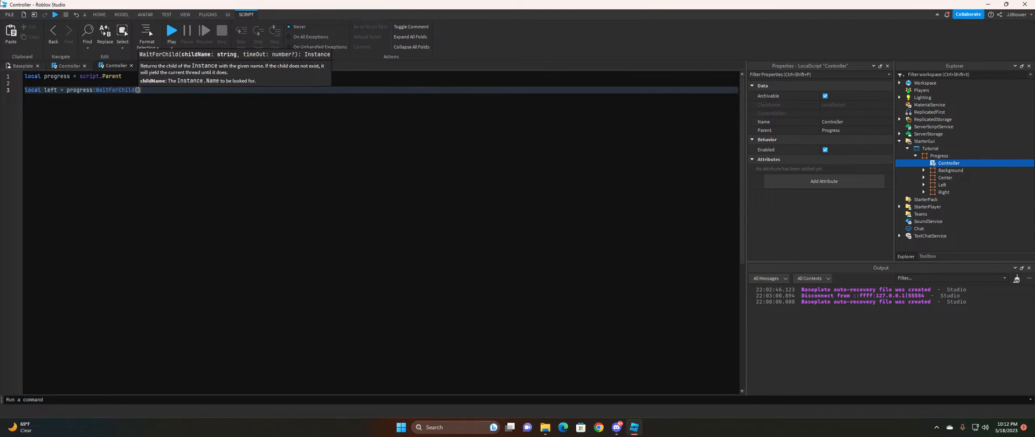
pyautogui.write(':')
pyautogui.press('BackSpace')
pyautogui.write('"Left")')
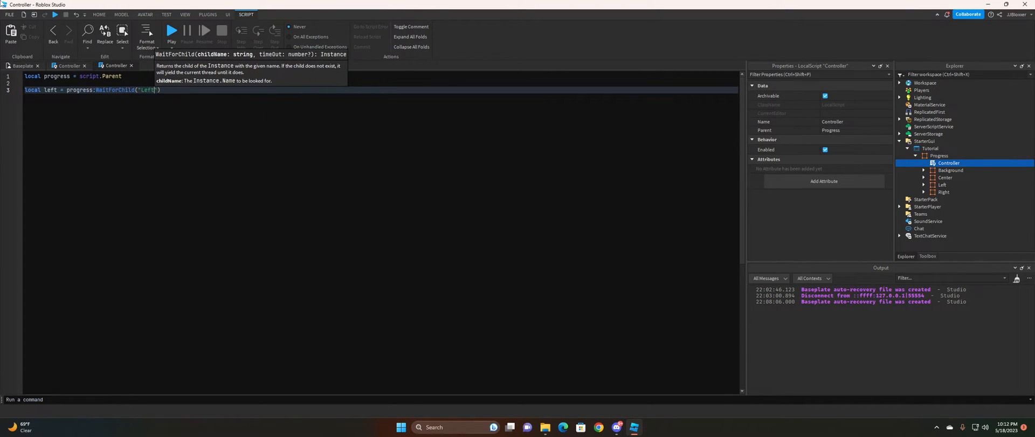
pyautogui.write(':WaitForChild("Circle")')
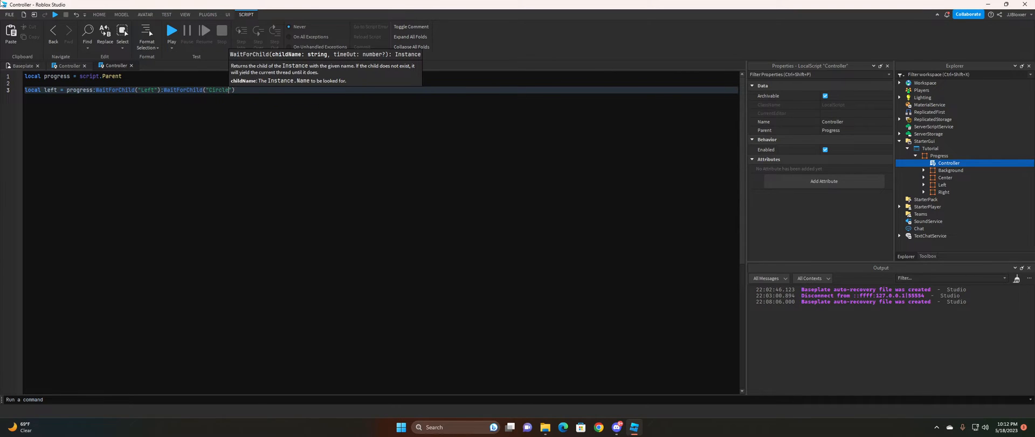
# Declare a local variable right that uses WaitForChild to get "Circle" inside progress's "Right" child.
pyautogui.press('Return')
pyautogui.write('local rig')
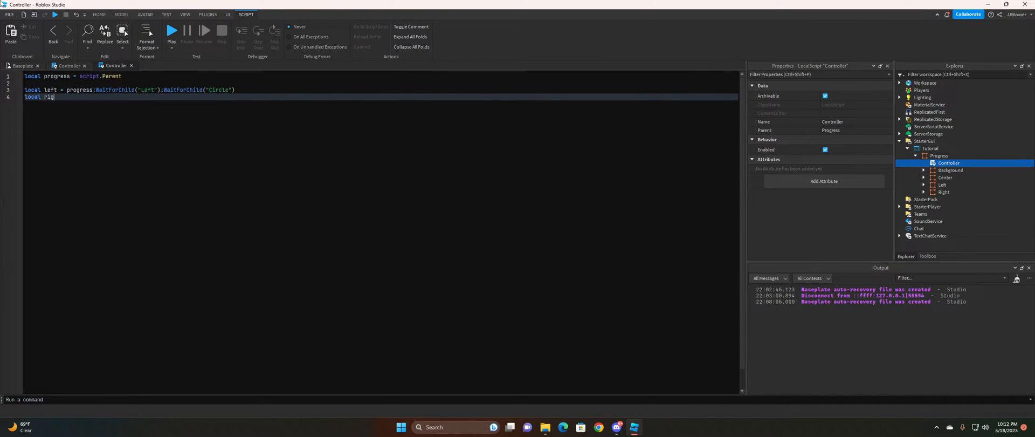
pyautogui.write('ht = progress')
pyautogui.write(':WaitForChild("')
pyautogui.write('Right"):W')
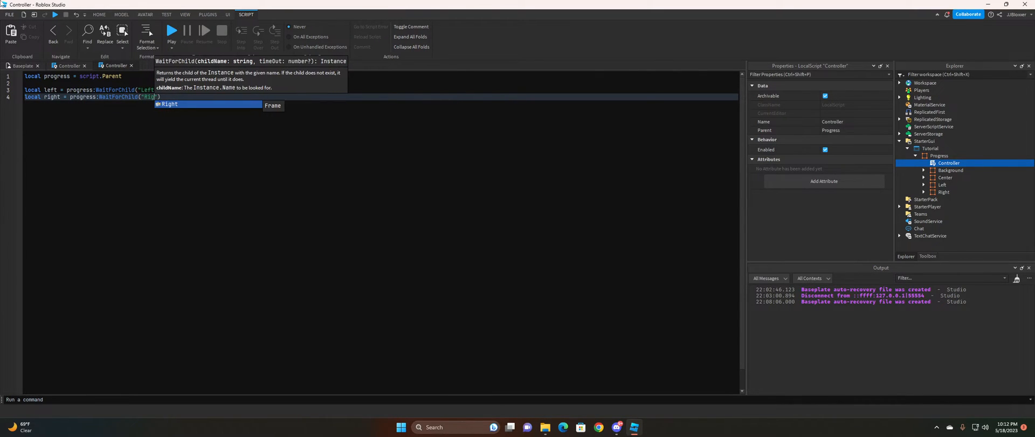
pyautogui.write('aitForChild("Circle")')
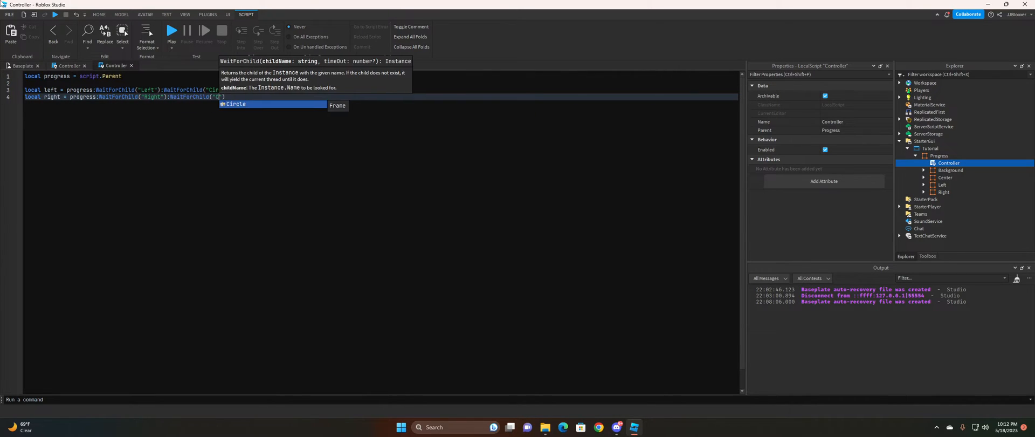
# Declare a local variable center as progress:WaitForChild("Center"), followed by a blank line.
pyautogui.press('Return')
pyautogui.write('local')
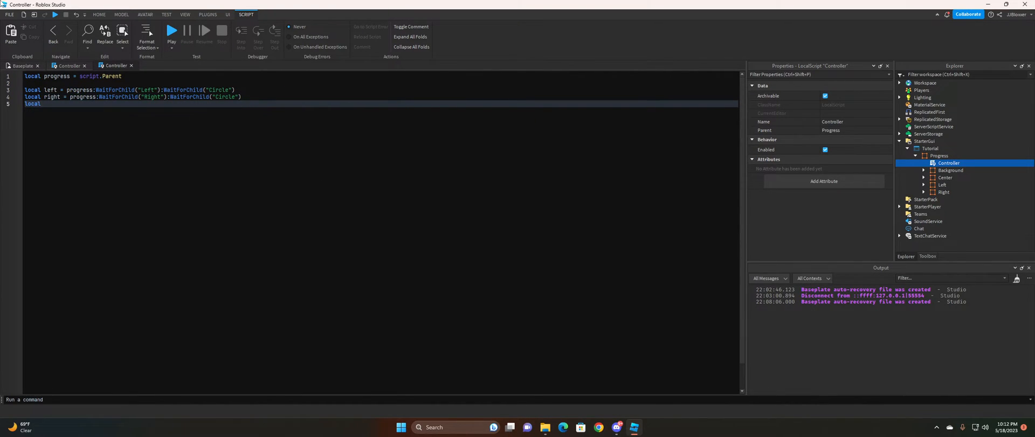
pyautogui.write(' center = pr')
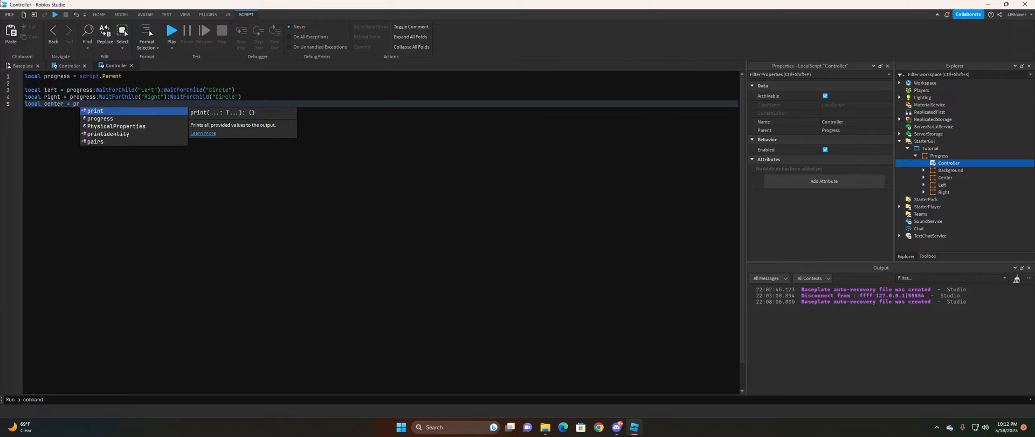
pyautogui.write('ogress:WaitForChild("Center')
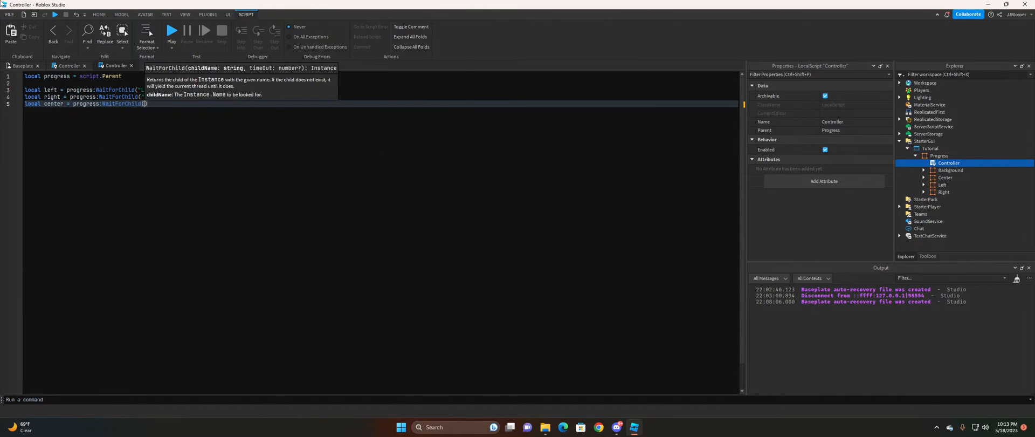
pyautogui.write('")')
pyautogui.press('Return')
pyautogui.press('Return')
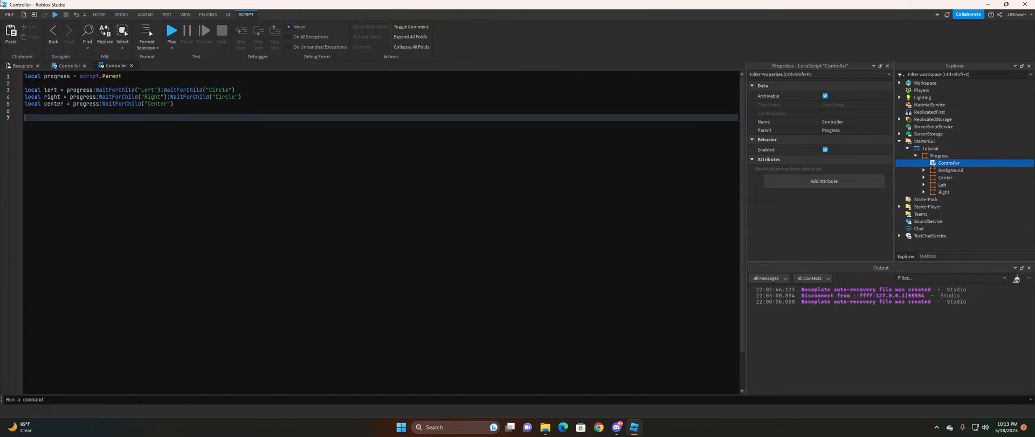
# Declare a local variable percentage as Instance.new("NumberValue"), followed by a blank line.
pyautogui.write('local ')
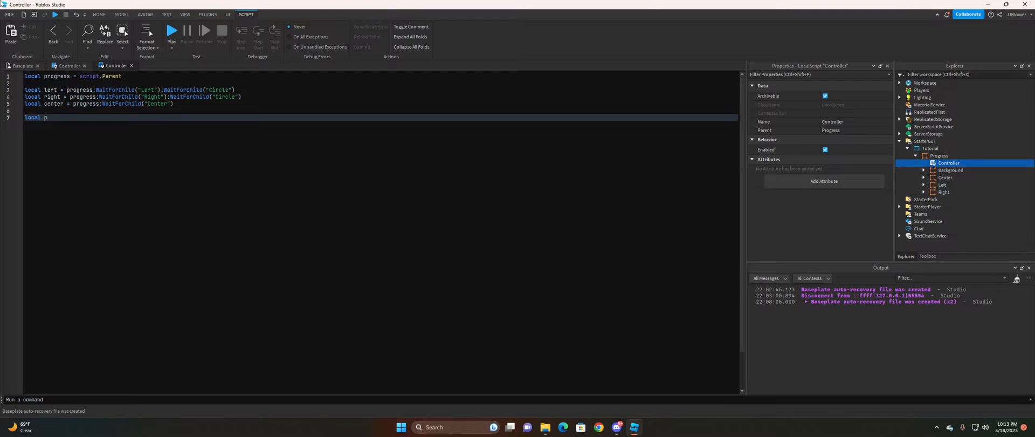
pyautogui.write("percentage = ins'")
pyautogui.press('BackSpace')
pyautogui.press('Tab')
pyautogui.write('.new("numb')
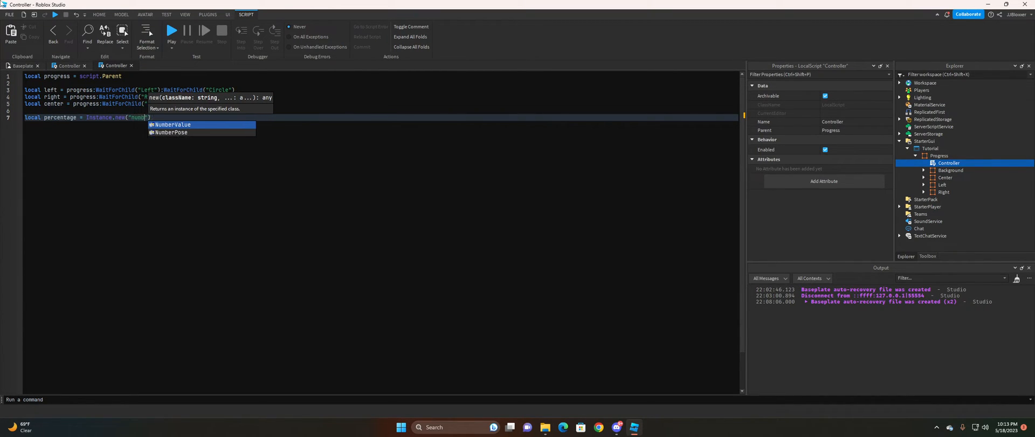
pyautogui.write('er')
pyautogui.press('Tab')
pyautogui.press('End')
pyautogui.press('Return')
pyautogui.press('Return')
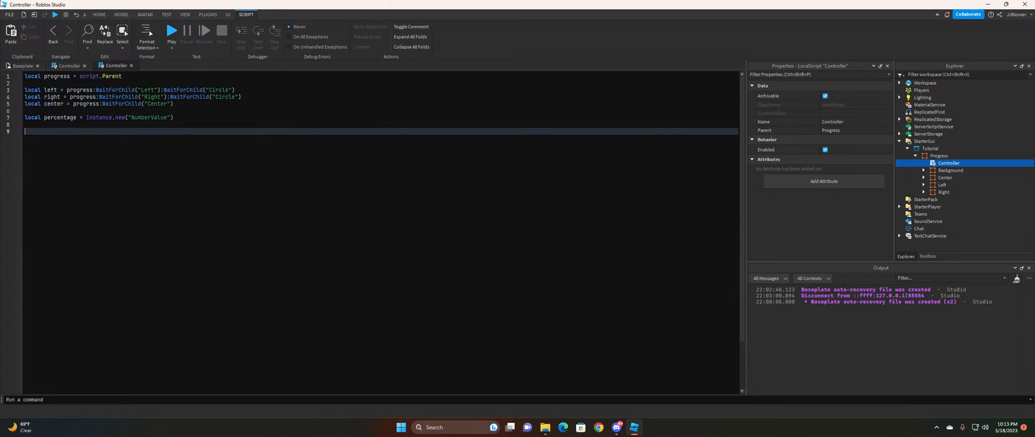
# Connect an anonymous function to percentage:GetPropertyChangedSignal("Value").
pyautogui.write('perc')
pyautogui.press('Tab')
pyautogui.write(':GetPro')
pyautogui.press('Tab')
pyautogui.write('("Value")')
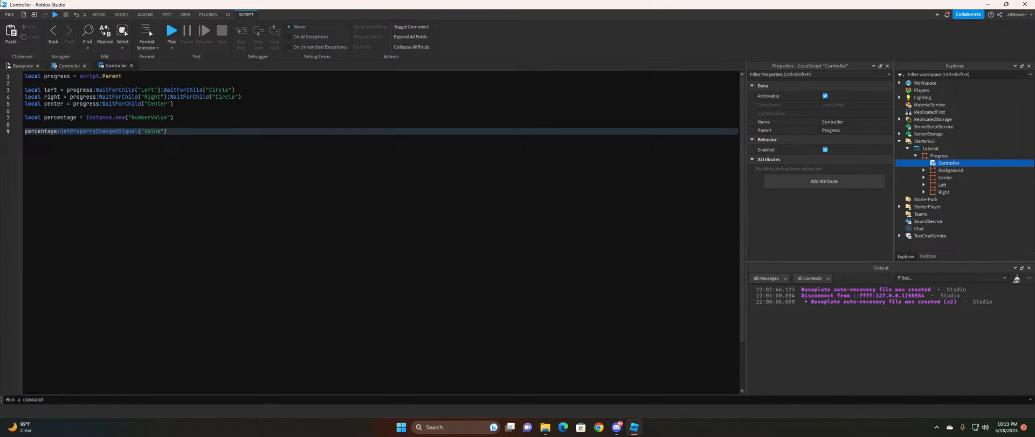
pyautogui.write(':Connect(function()')
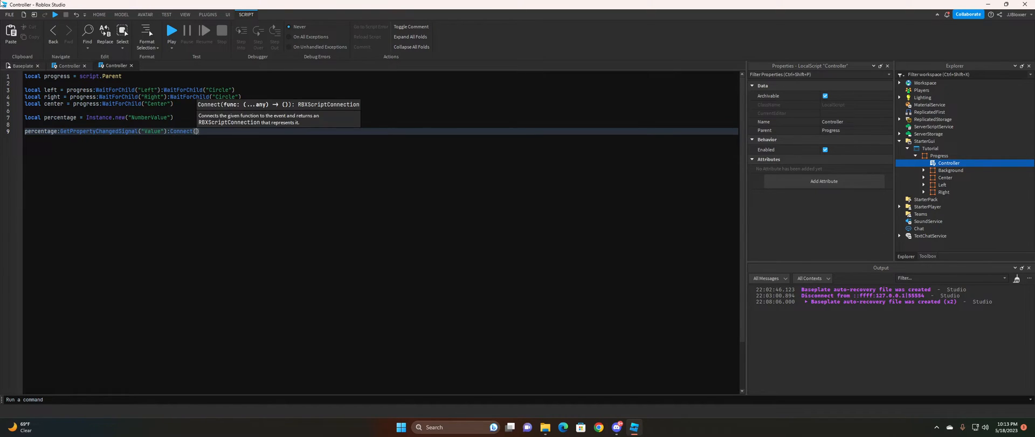
pyautogui.press('Return')
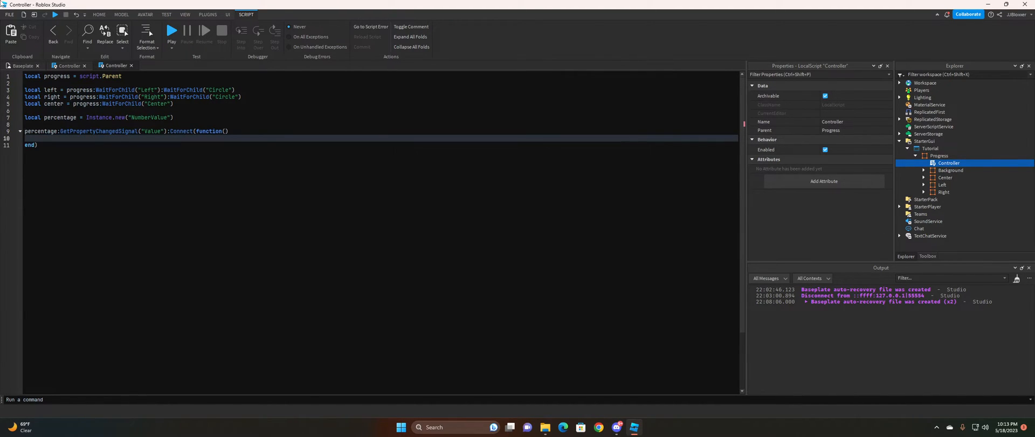
# Inside the connected function, begin a local rotation variable as math.floor wrapping a math.clamp call.
pyautogui.write('local rotation = math,fK')
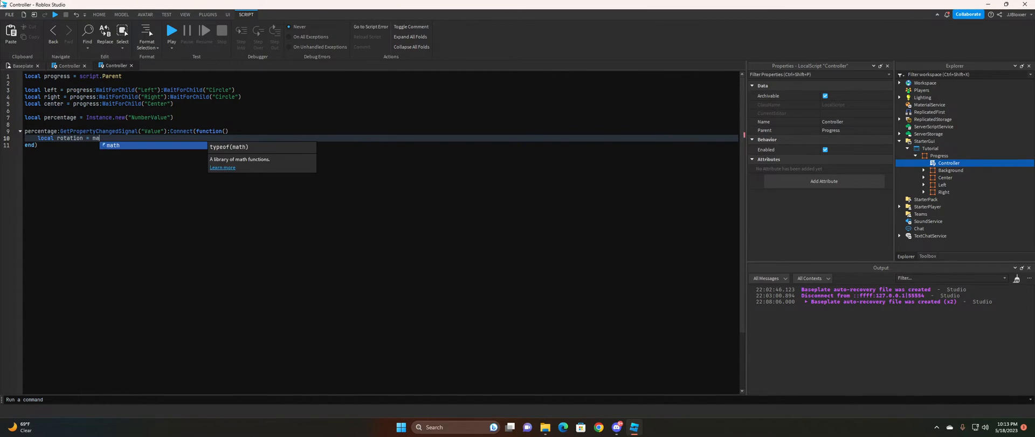
pyautogui.press('BackSpace')
pyautogui.press('BackSpace')
pyautogui.press('BackSpace')
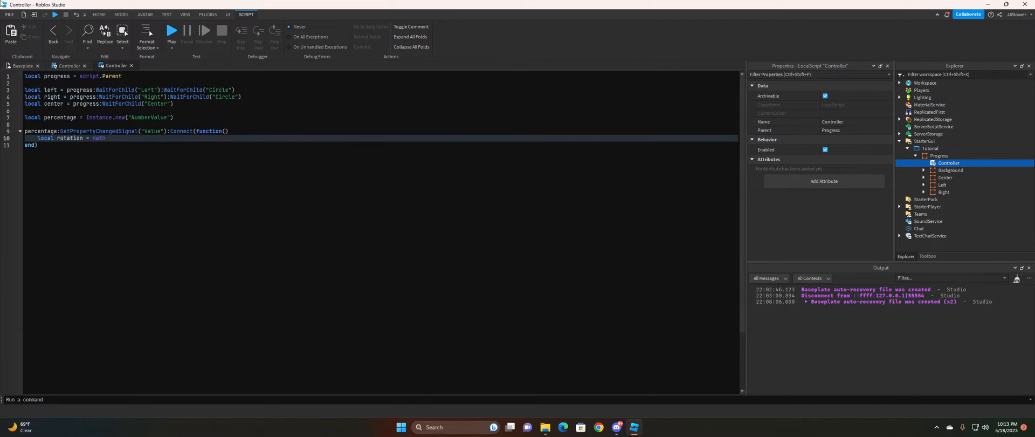
pyautogui.write('.floo')
pyautogui.press('Tab')
pyautogui.write('(math.clamp(')
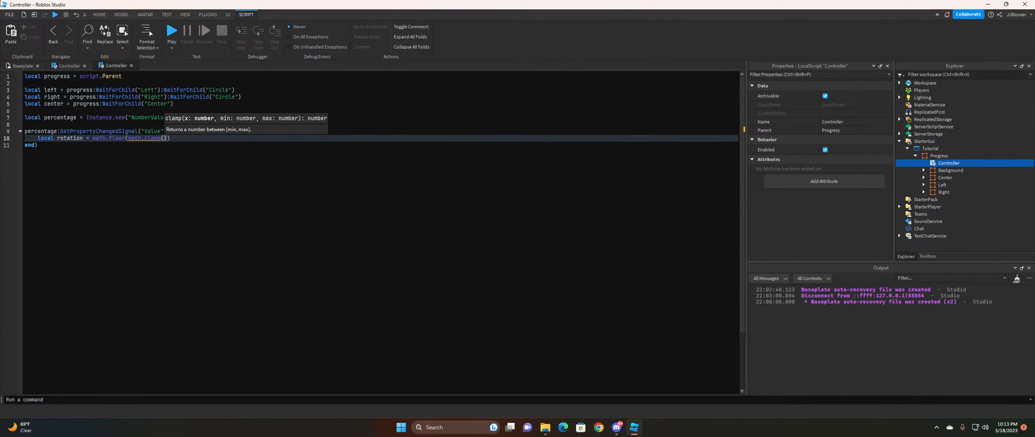
# Fill the math.clamp arguments with percentage.Value * 3.6, 0 and 360, and leave a blank line below.
pyautogui.write('percentage.Value')
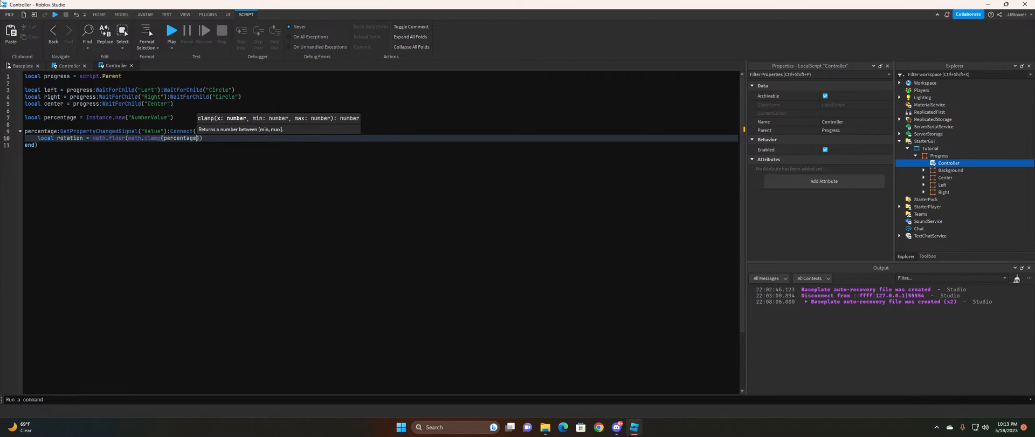
pyautogui.write(', 0')
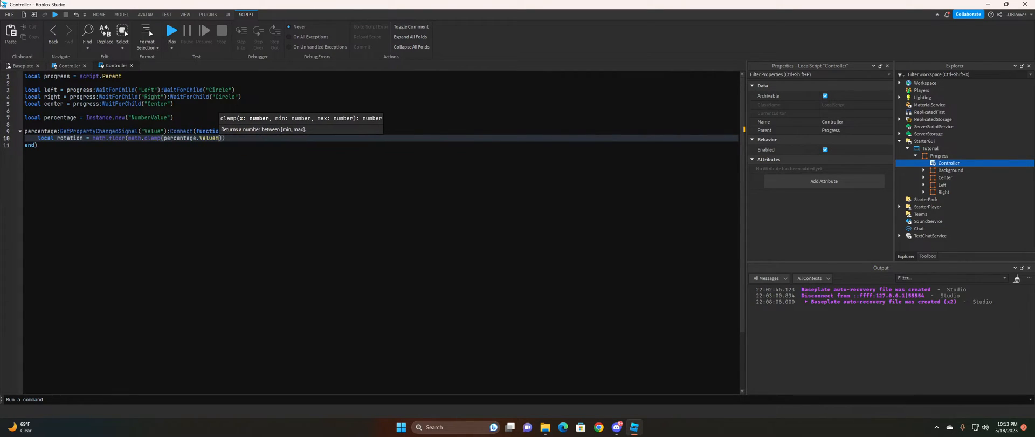
pyautogui.press('BackSpace')
pyautogui.press('BackSpace')
pyautogui.press('BackSpace')
pyautogui.write('* 3.6, 0, ')
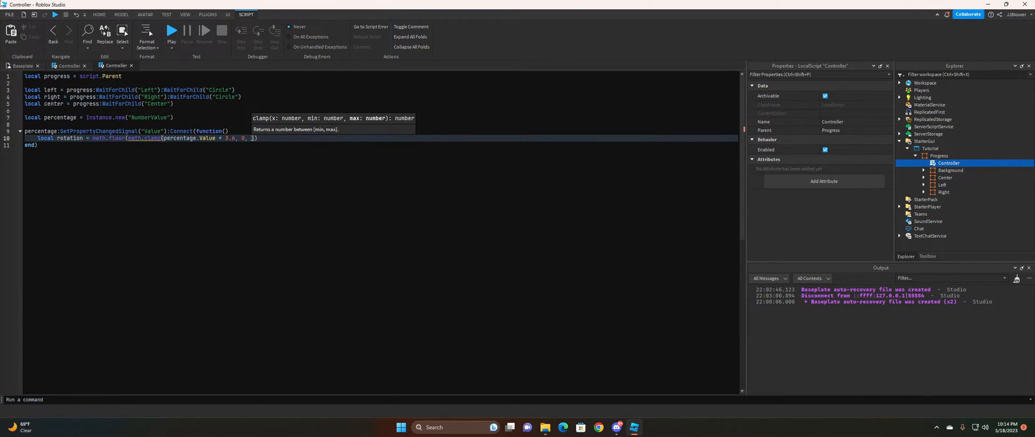
pyautogui.write('360')
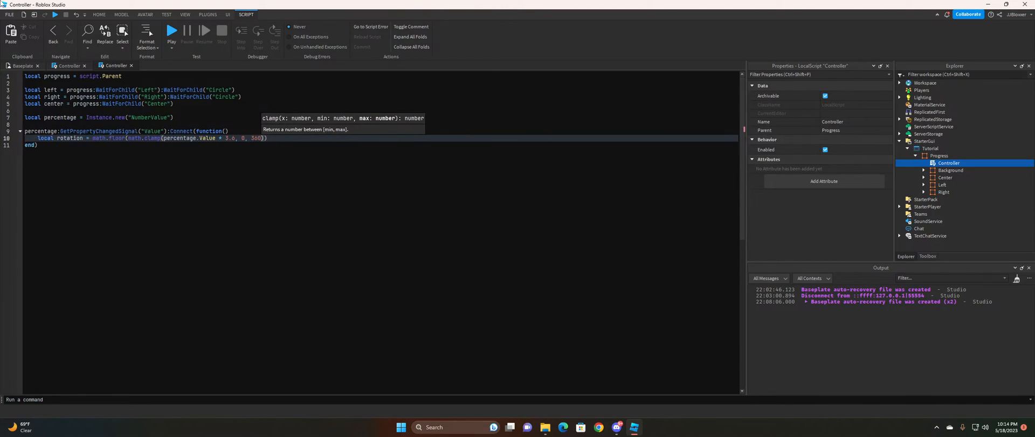
pyautogui.press('End')
pyautogui.press('Return')
pyautogui.press('Return')
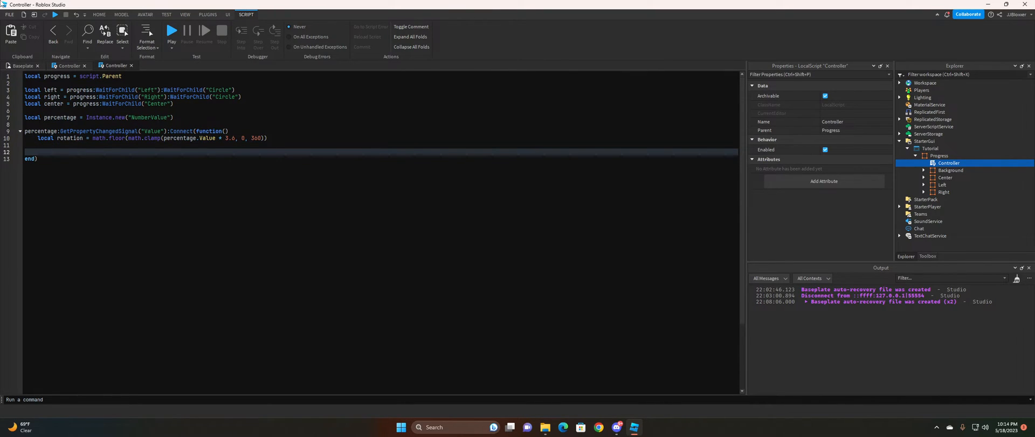
pyautogui.click(242, 138)
pyautogui.click(261, 138)
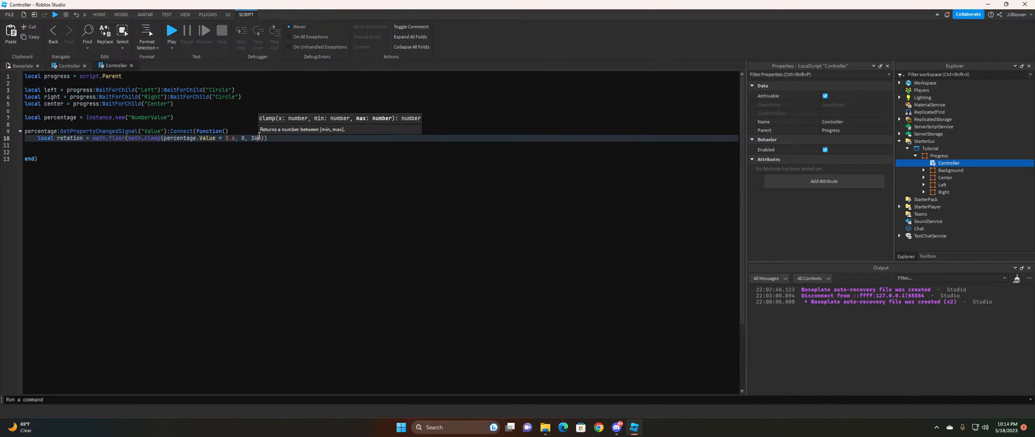
pyautogui.write(')')
pyautogui.click(244, 138)
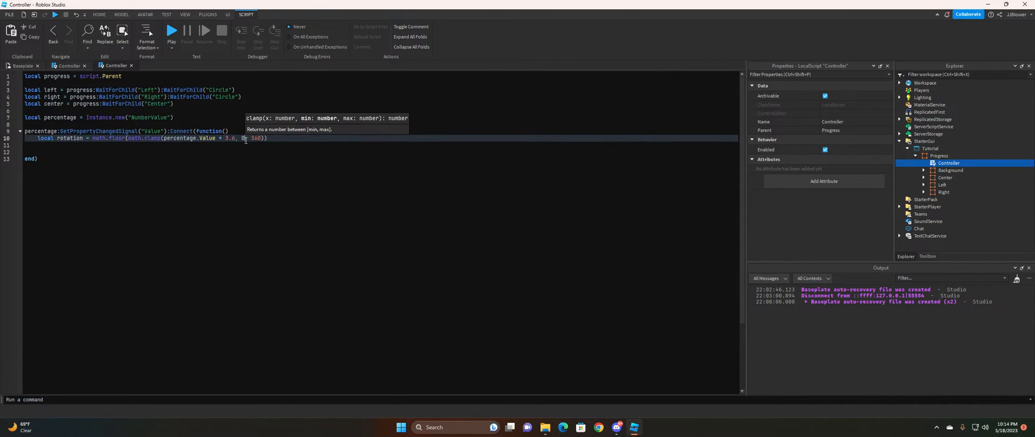
pyautogui.click(261, 138)
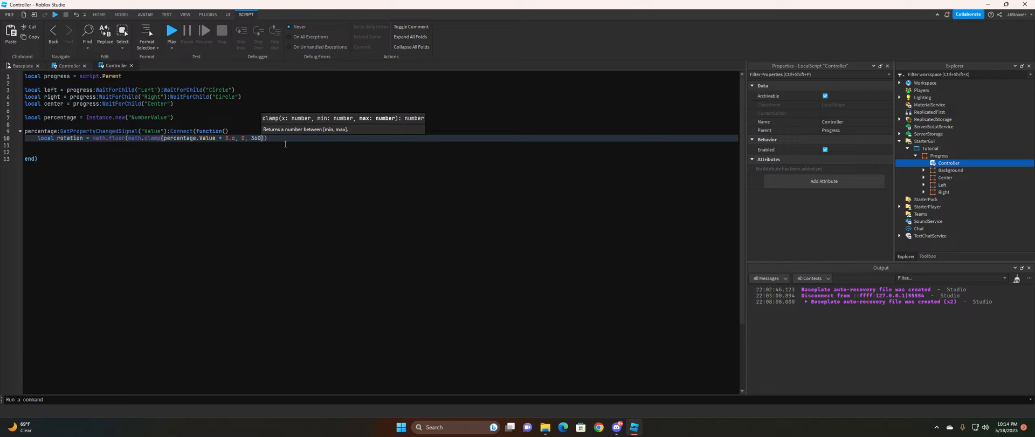
pyautogui.click(285, 145)
# Set center.Percentage.Text to math.floor(percentage.Value * 10) / 10 .. "%" inside the connected function, followed by a blank line.
pyautogui.click(123, 153)
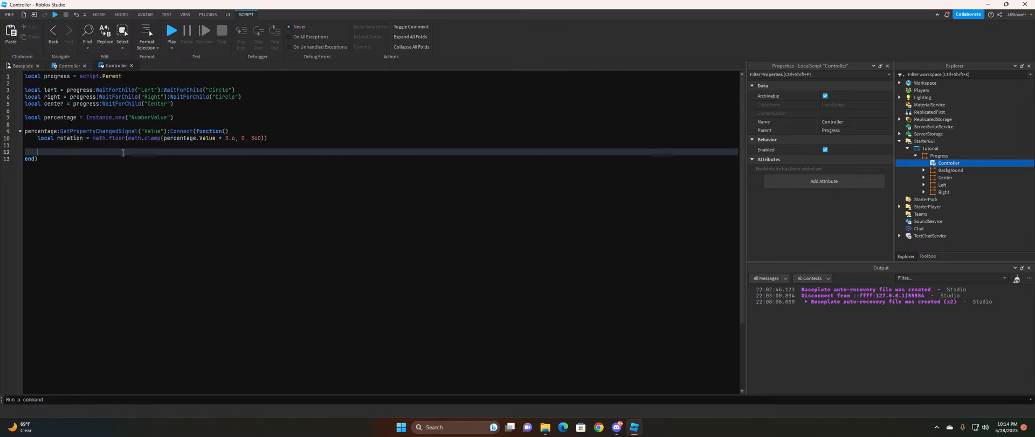
pyautogui.write('center.Percentage')
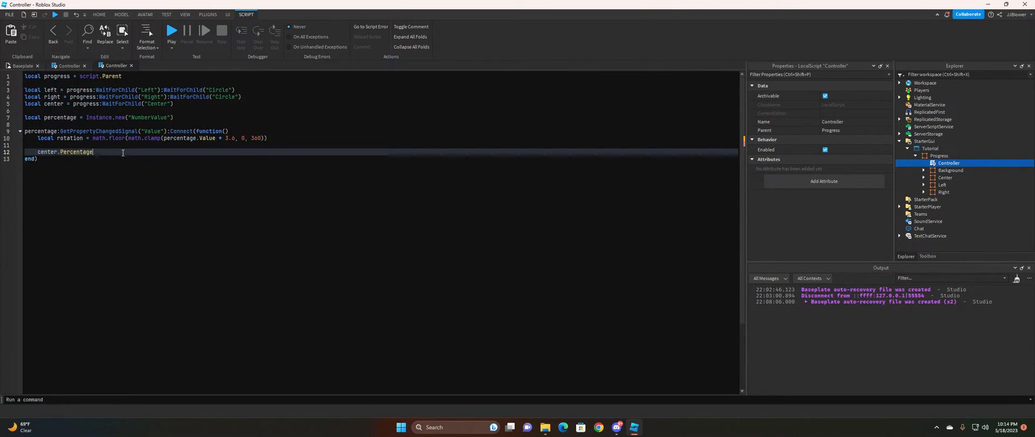
pyautogui.write('.Text = ')
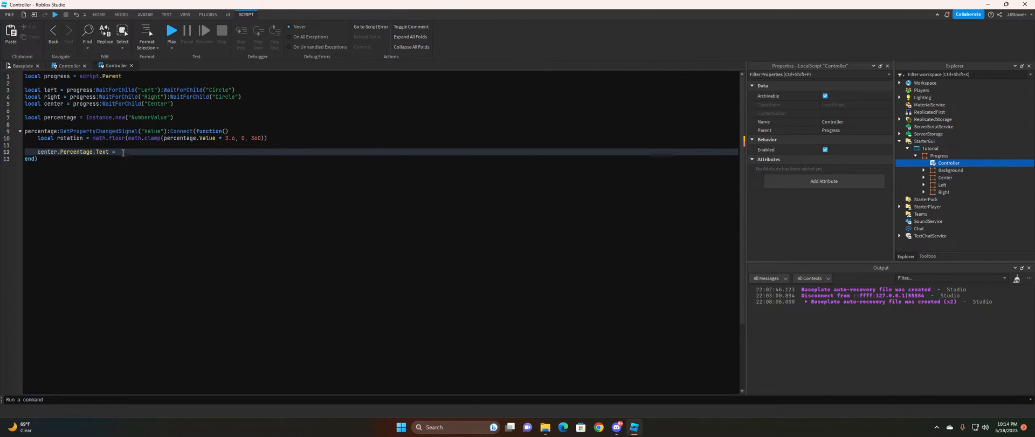
pyautogui.write('math.floor(')
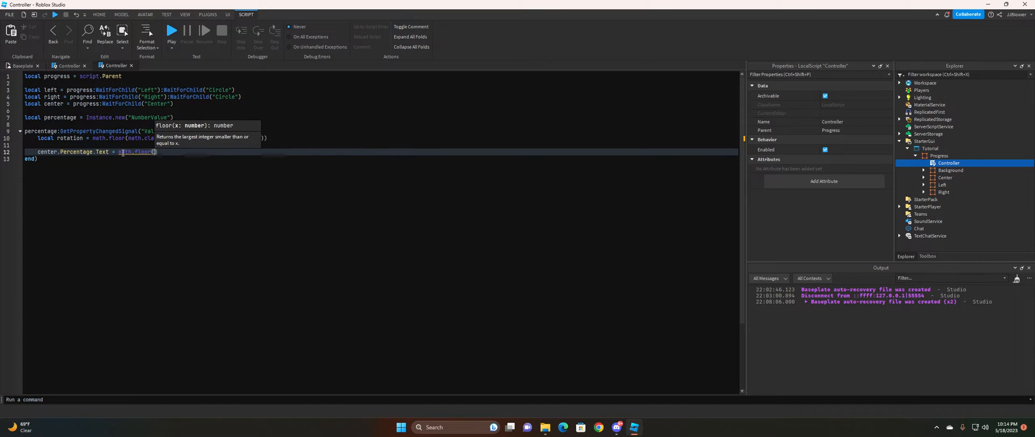
pyautogui.write('percentage.V')
pyautogui.write('alue * 1')
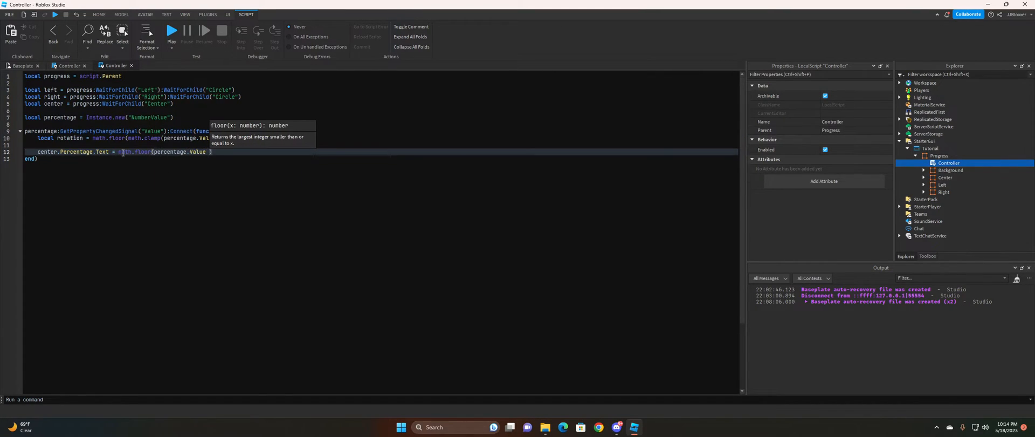
pyautogui.write('0) / 10')
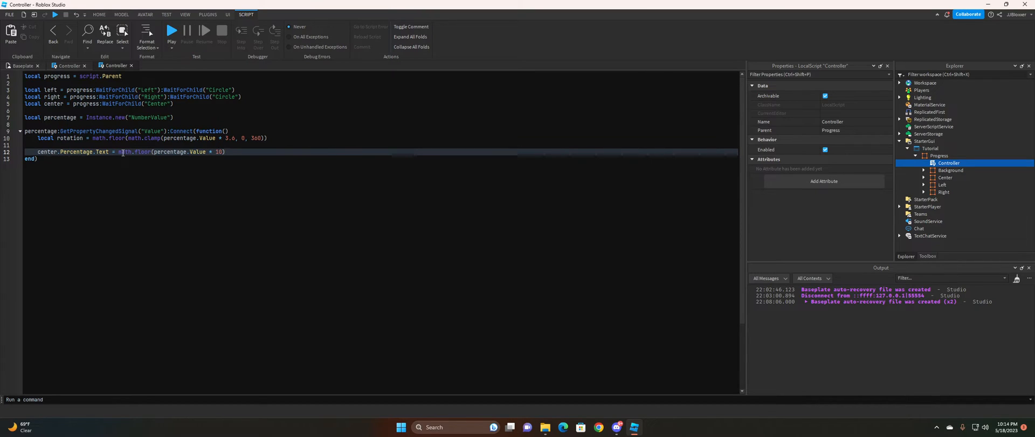
pyautogui.write(' .. "%')
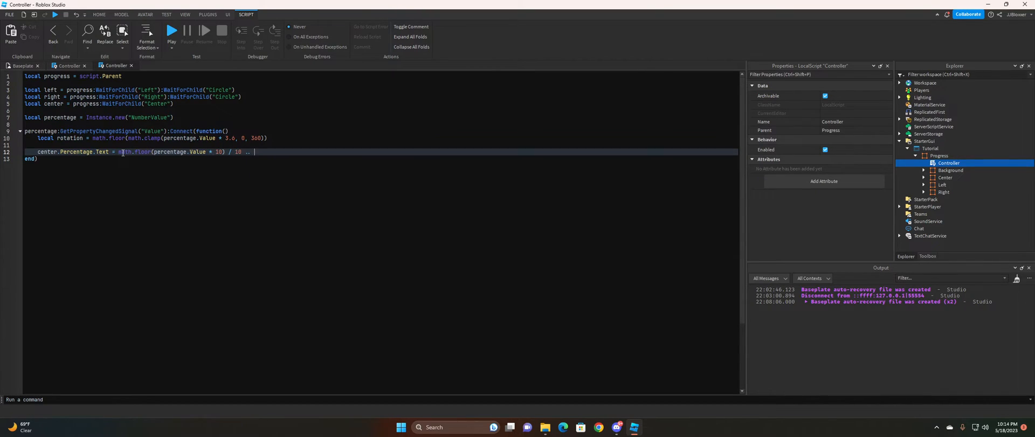
pyautogui.press('End')
pyautogui.press('Return')
pyautogui.press('Return')
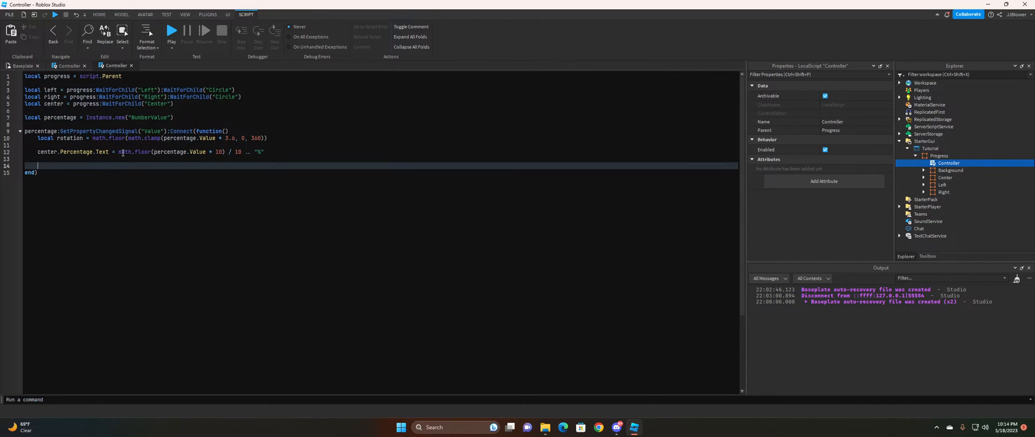
# Begin an assignment to right.UIGradient.Rotation below the percentage text line in the connected function.
pyautogui.click(252, 136)
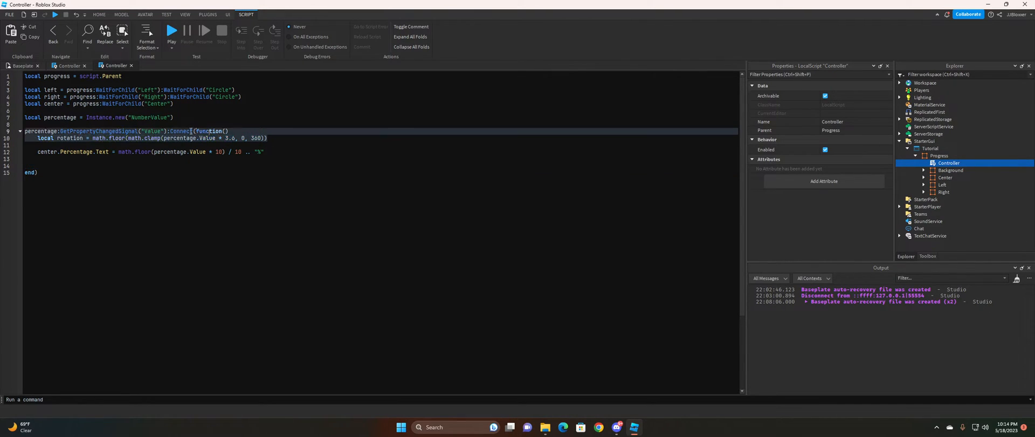
pyautogui.click(69, 160)
pyautogui.click(45, 167)
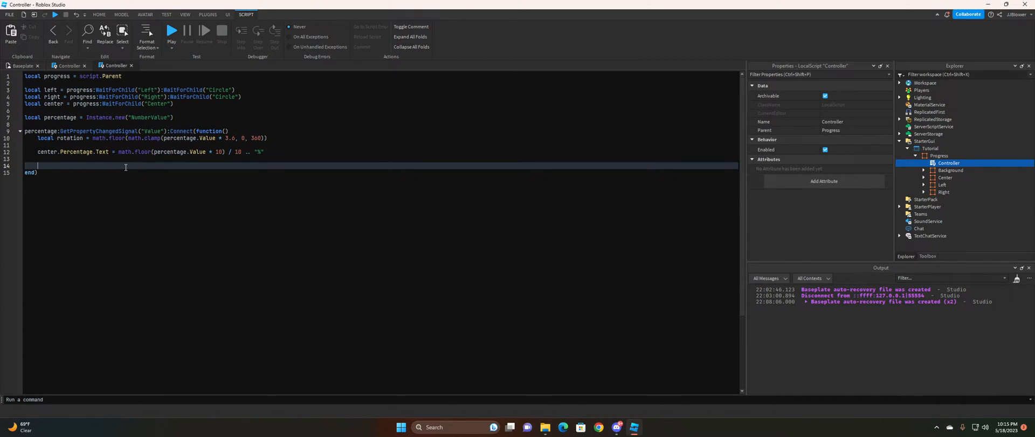
pyautogui.write('right.UIGradient.r')
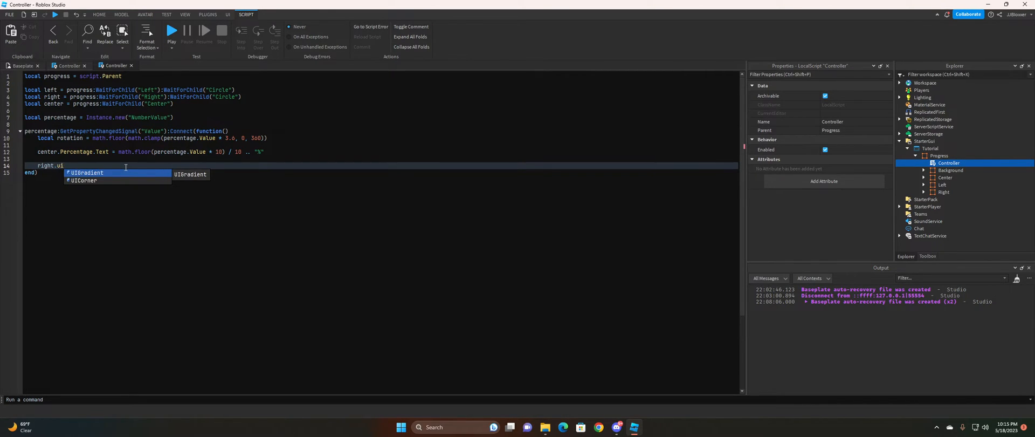
pyautogui.press('Tab')
pyautogui.write('= ')
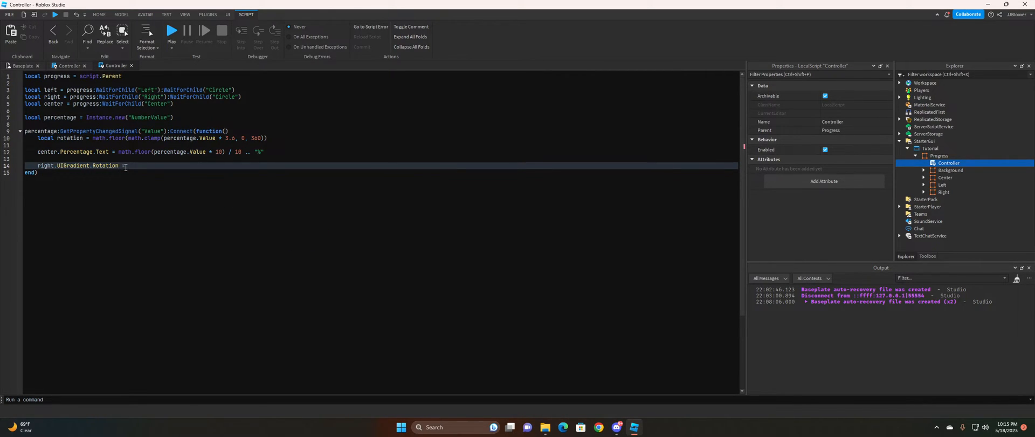
pyautogui.write('as')
pyautogui.press('BackSpace')
pyautogui.press('BackSpace')
pyautogui.write('ma')
pyautogui.press('BackSpace')
pyautogui.press('BackSpace')
# Complete the right gradient's rotation assignment with math.clamp(rotation, 0, 180).
pyautogui.write('math.cl')
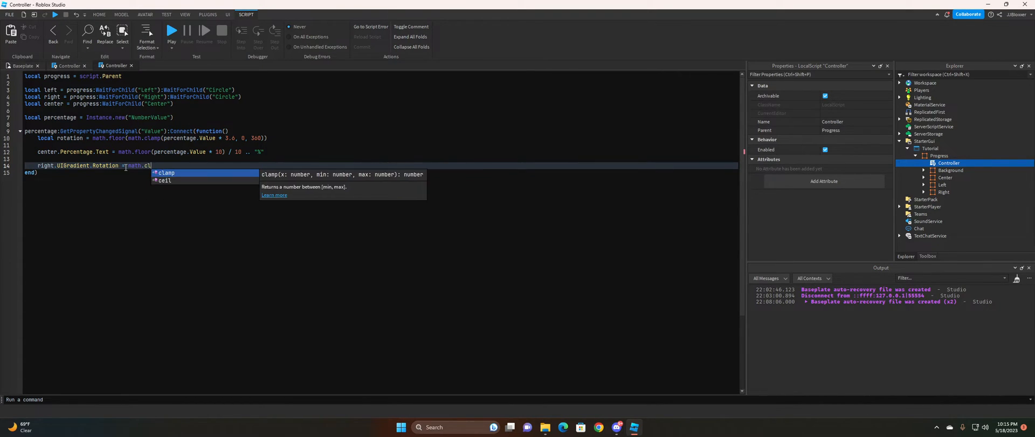
pyautogui.press('Tab')
pyautogui.write('(rotation, ')
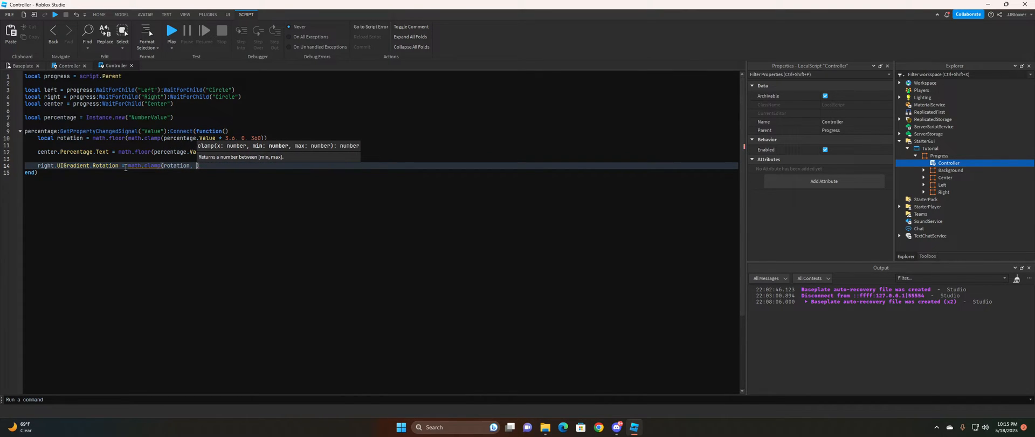
pyautogui.write('0, 18')
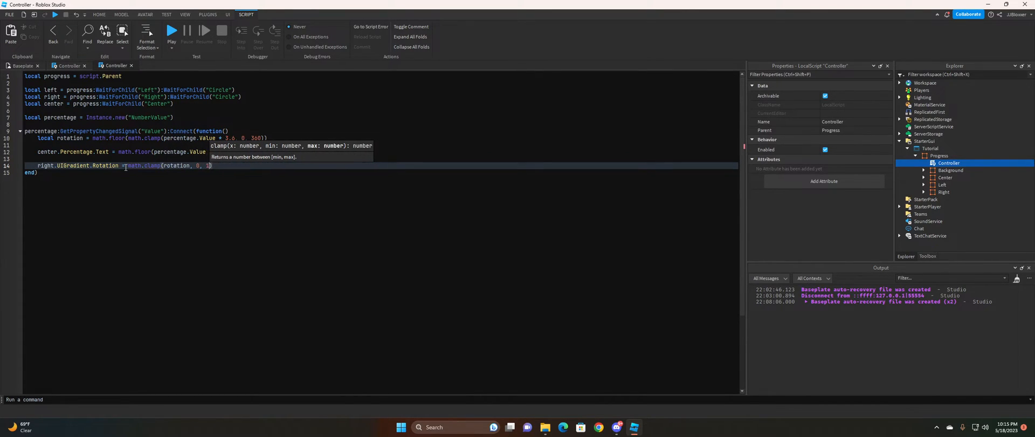
pyautogui.write('0')
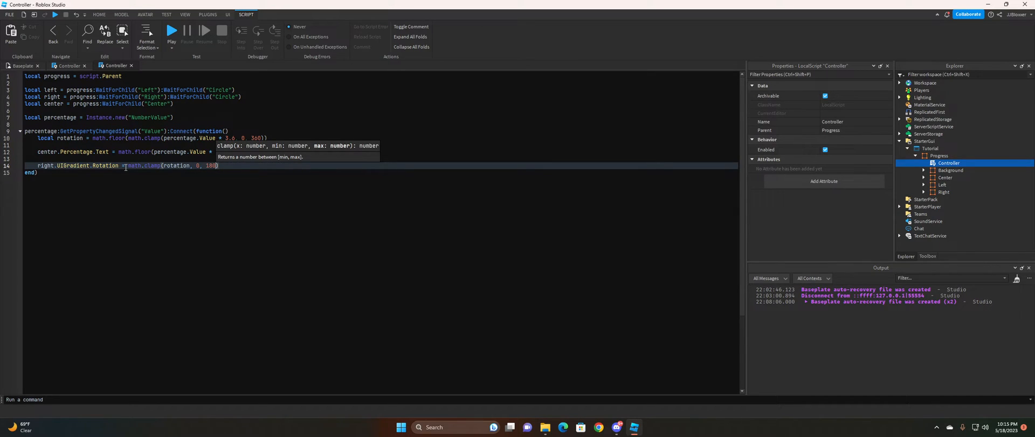
pyautogui.press('Right')
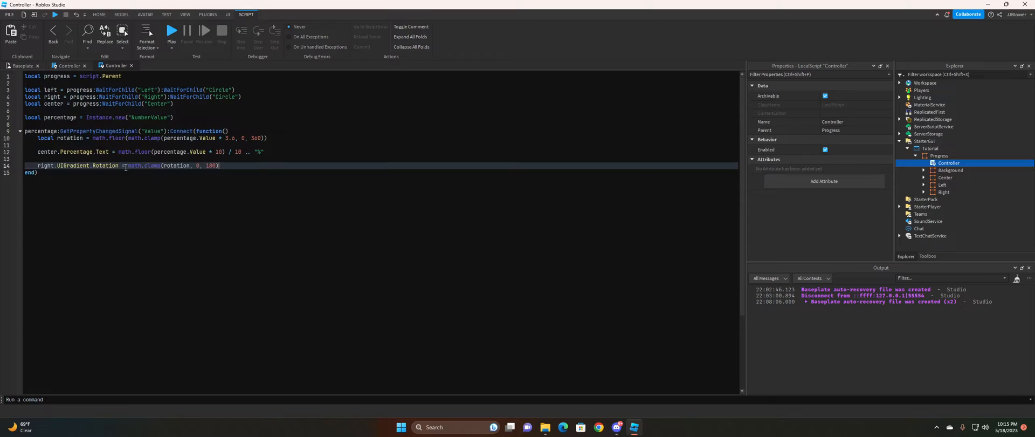
# Assign math.clamp(rotation, 180, 360) to left.UIGradient.Rotation, and add blank lines after the connected function's end.
pyautogui.press('Return')
pyautogui.write('left.UIGradient.Rotation')
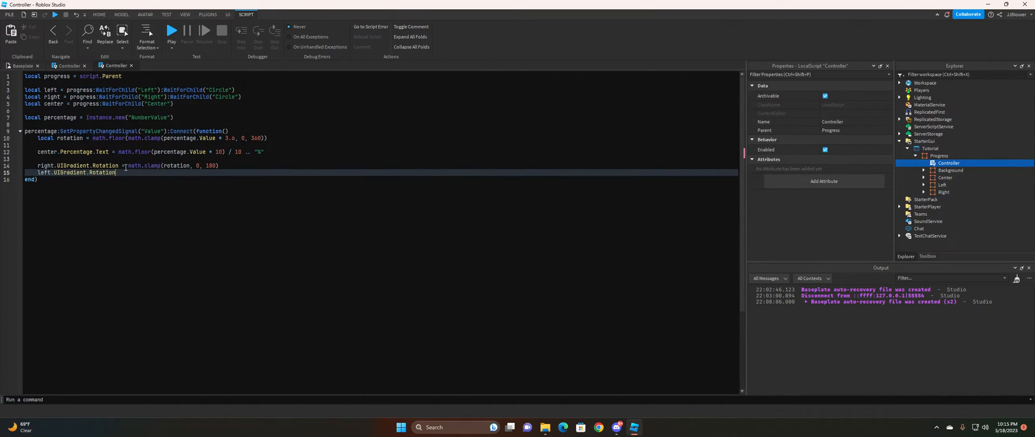
pyautogui.write(' = math.c')
pyautogui.press('Tab')
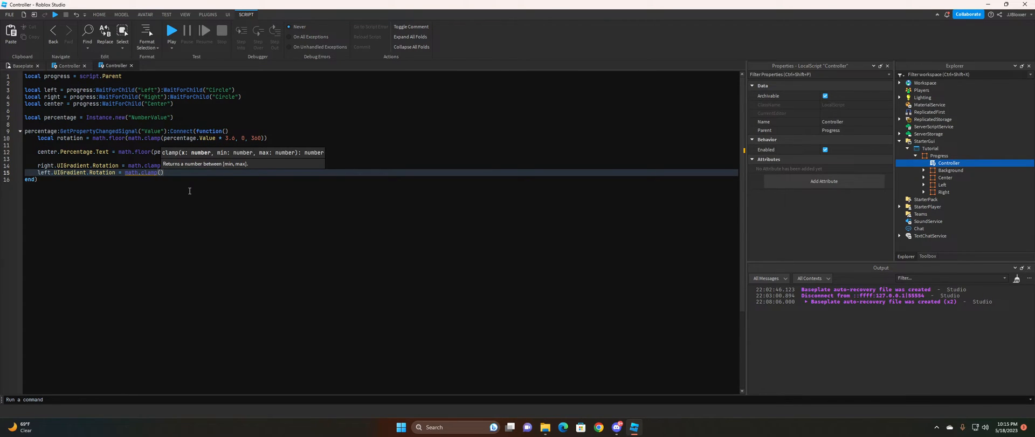
pyautogui.write('rotation, ')
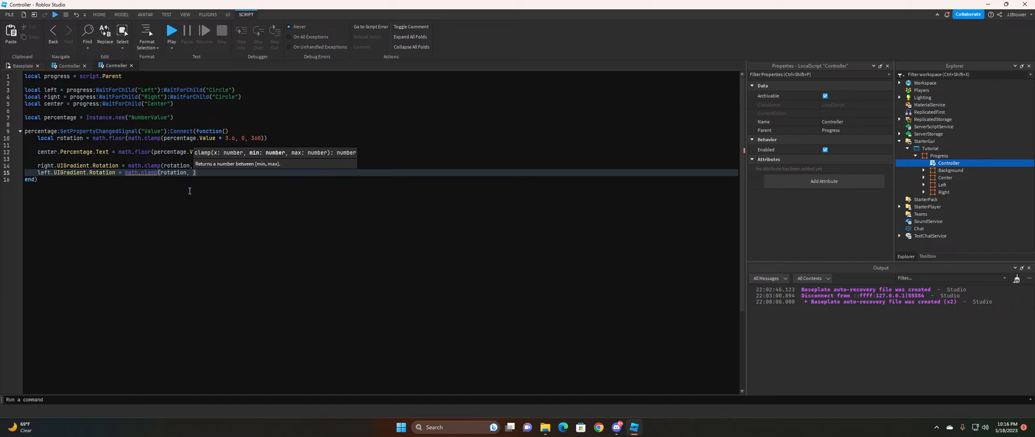
pyautogui.write('180, ')
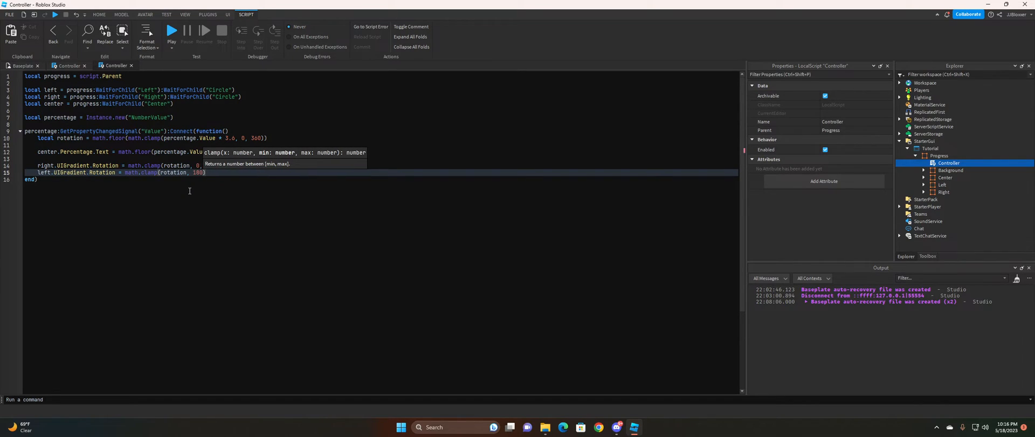
pyautogui.write('360')
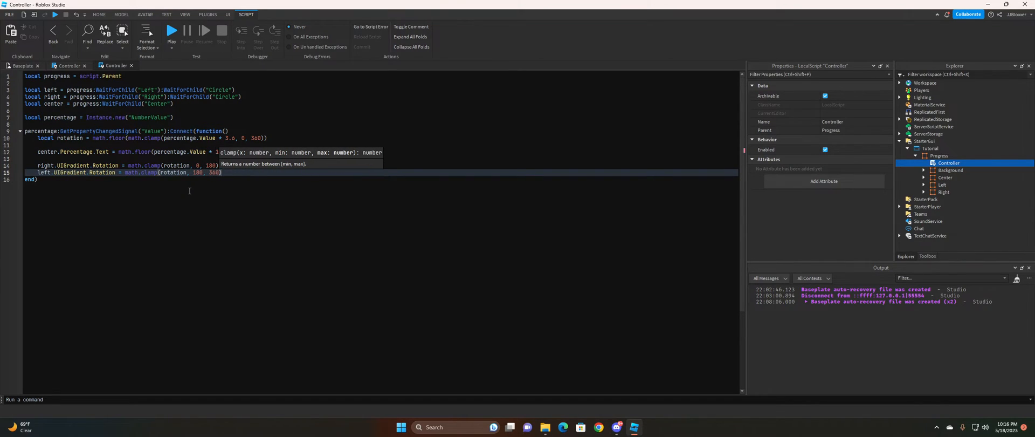
pyautogui.press('Down')
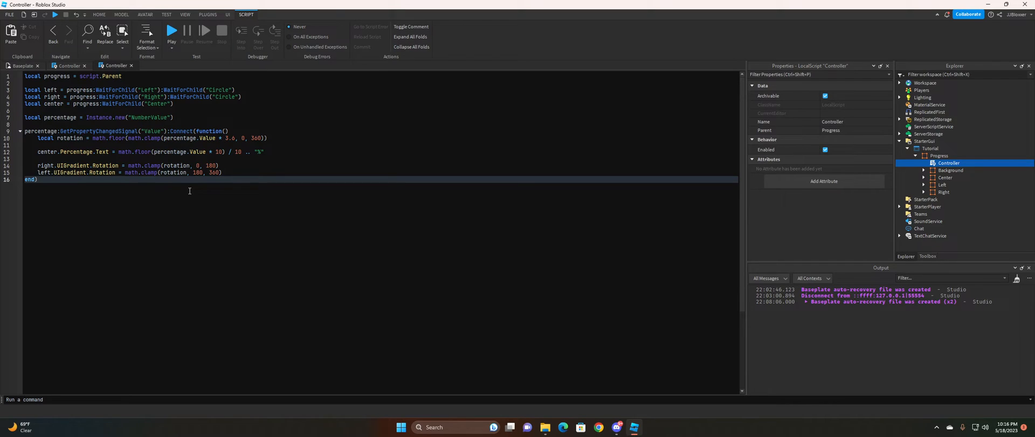
pyautogui.press('Return')
pyautogui.press('Return')
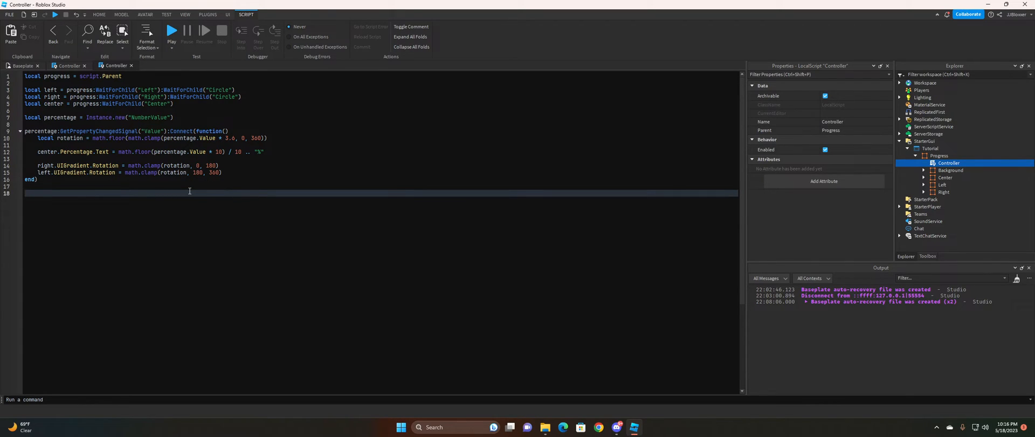
# Declare a local tweenService as game:GetService("TweenService") on a new first line, with a blank line above the progress variable.
pyautogui.click(26, 78)
pyautogui.press('Return')
pyautogui.press('Return')
pyautogui.press('Up')
pyautogui.press('Up')
pyautogui.write('local tweenService = game')
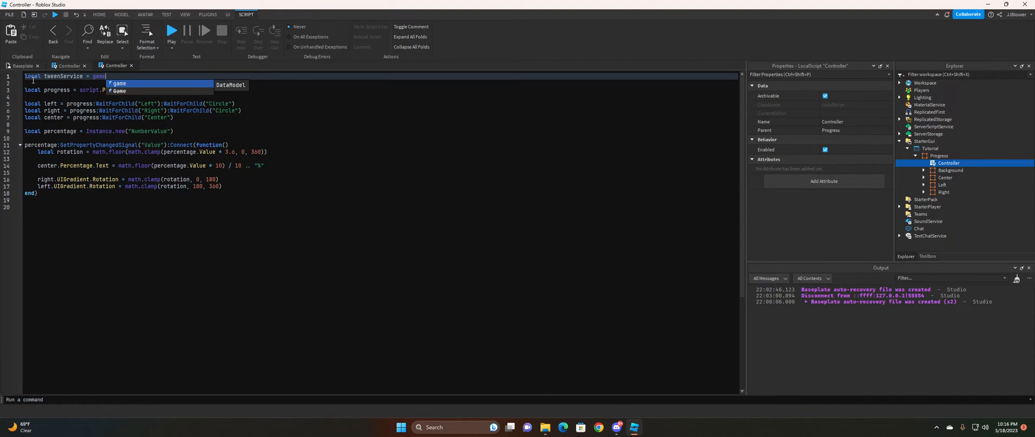
pyautogui.press('Escape')
pyautogui.write(':GetService("t')
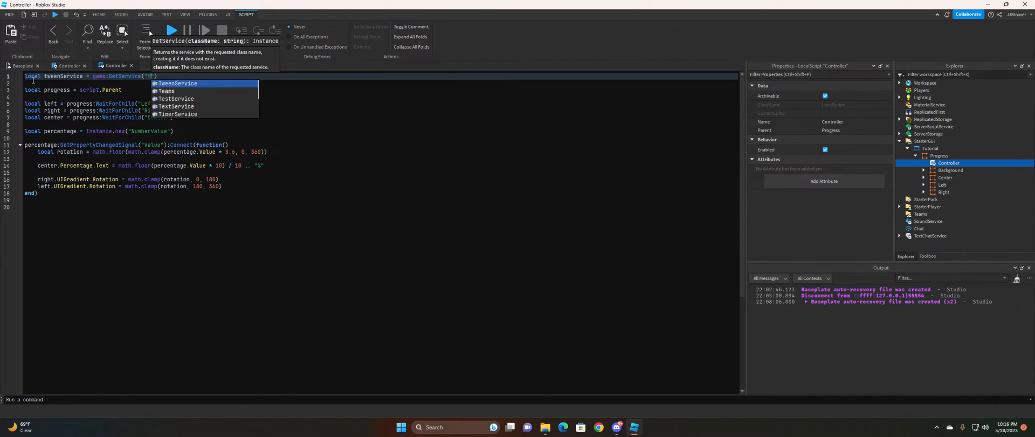
pyautogui.write('we')
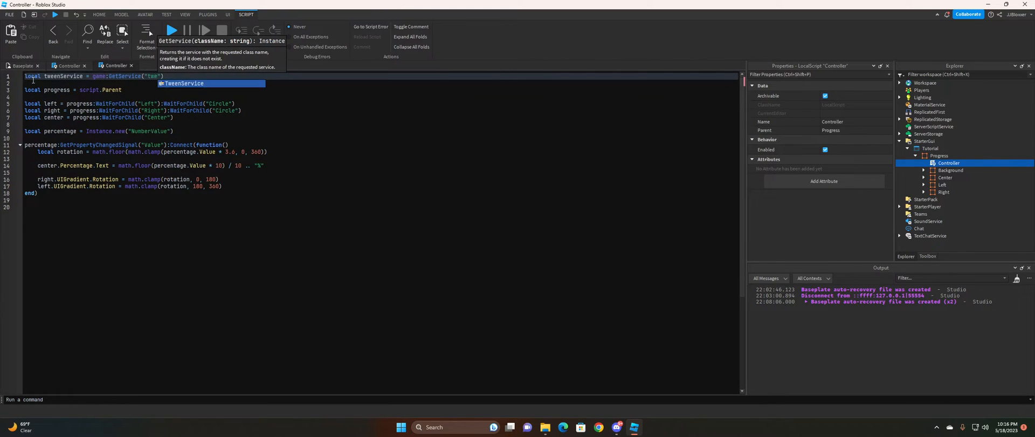
pyautogui.press('Tab')
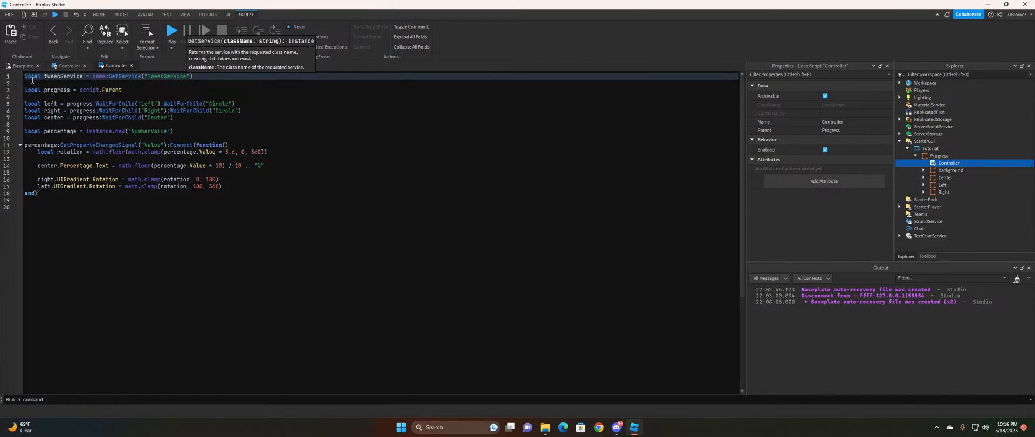
# Declare a local tween below the function with a multi-line tweenService:Create call, passing percentage as its first argument.
pyautogui.click(80, 138)
pyautogui.click(77, 214)
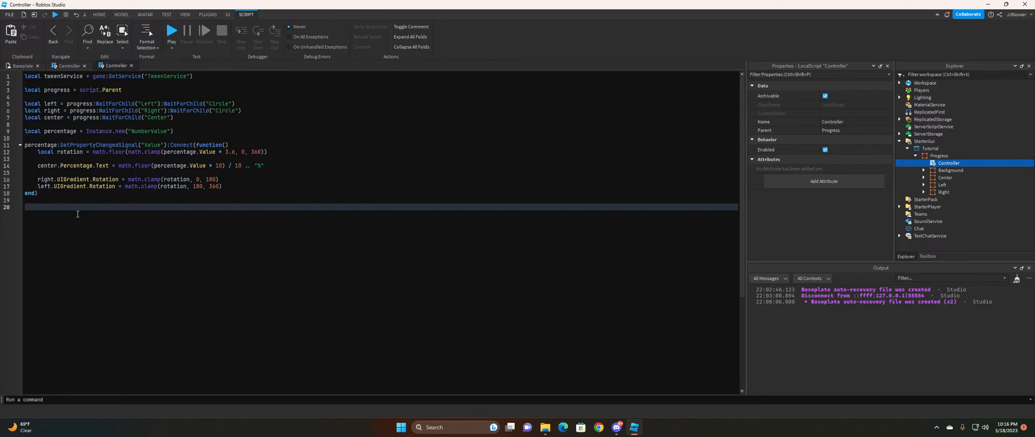
pyautogui.write('local tween = tweenService:Create(')
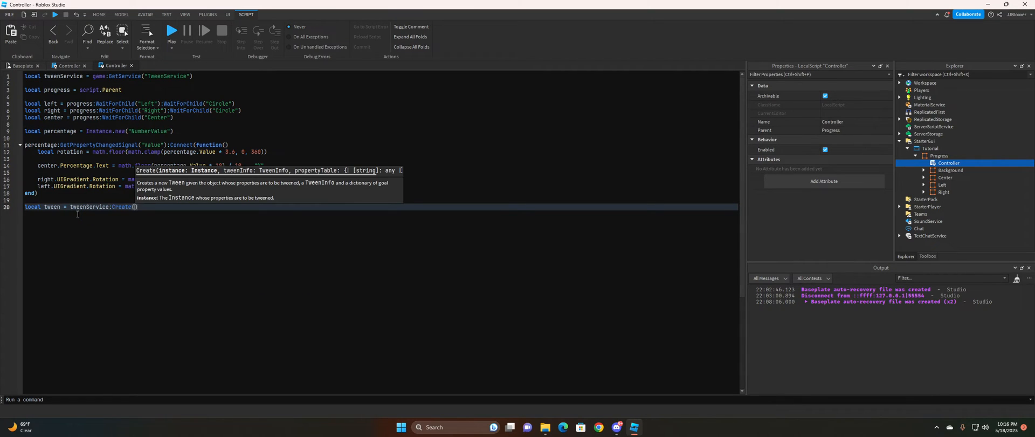
pyautogui.press('Return')
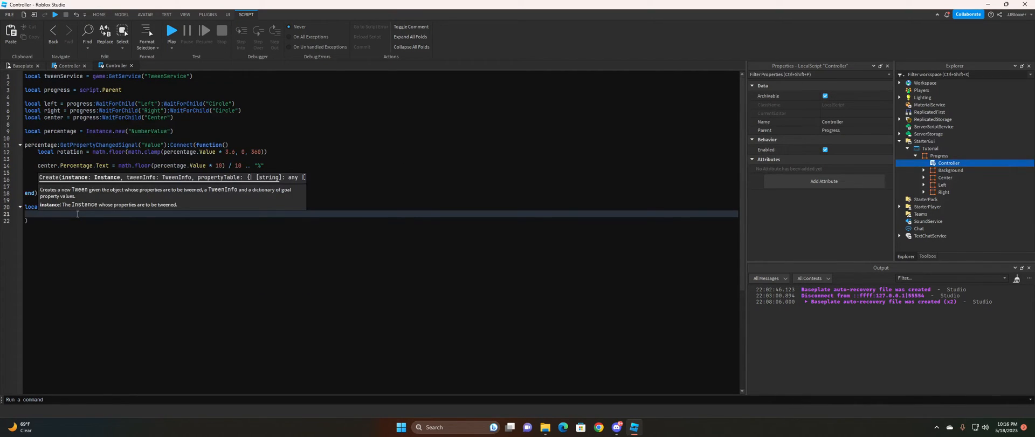
pyautogui.write('percentage,')
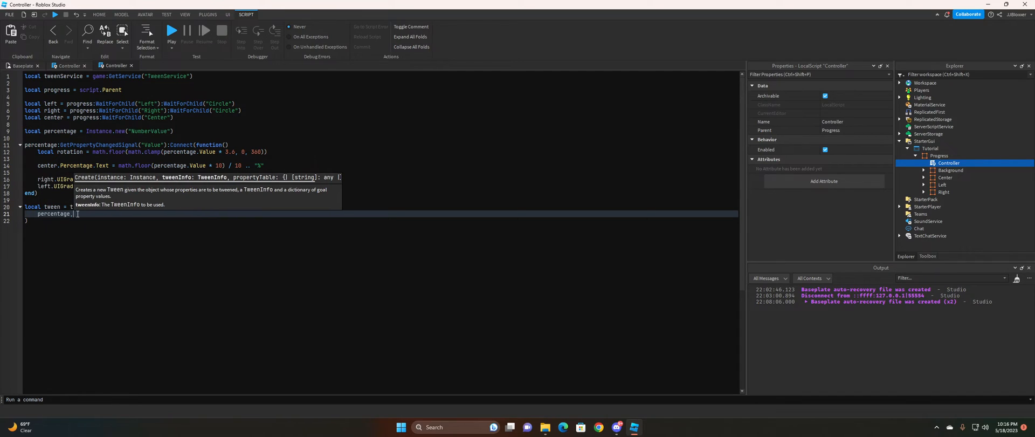
pyautogui.press('Return')
pyautogui.write('tweenSe')
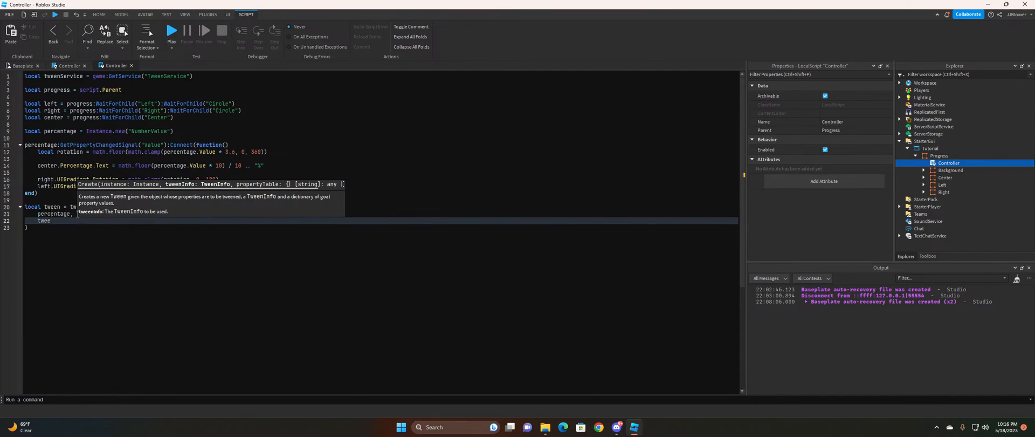
pyautogui.press('BackSpace')
pyautogui.press('BackSpace')
pyautogui.press('BackSpace')
pyautogui.press('BackSpace')
pyautogui.press('BackSpace')
pyautogui.press('BackSpace')
pyautogui.press('BackSpace')
# Add TweenInfo.new as the second argument of tweenService:Create, with a duration of 1.
pyautogui.write('TweenInfo.')
pyautogui.write('n,')
pyautogui.press('Return')
pyautogui.press('BackSpace')
pyautogui.press('BackSpace')
pyautogui.press('BackSpace')
pyautogui.press('BackSpace')
pyautogui.write('new(')
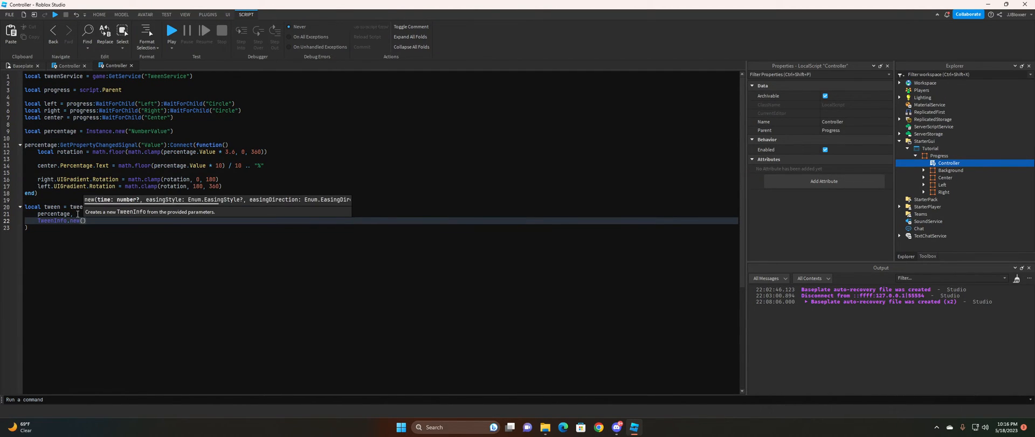
pyautogui.write('1, ')
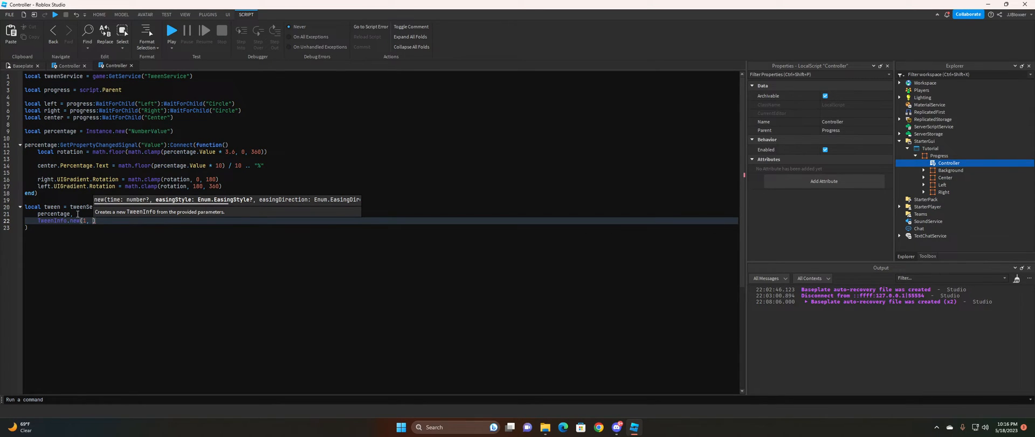
# Complete the TweenInfo arguments with Enum.EasingStyle.Quart and Enum.EasingDirection.Out.
pyautogui.write('Enum.EasingStyle.')
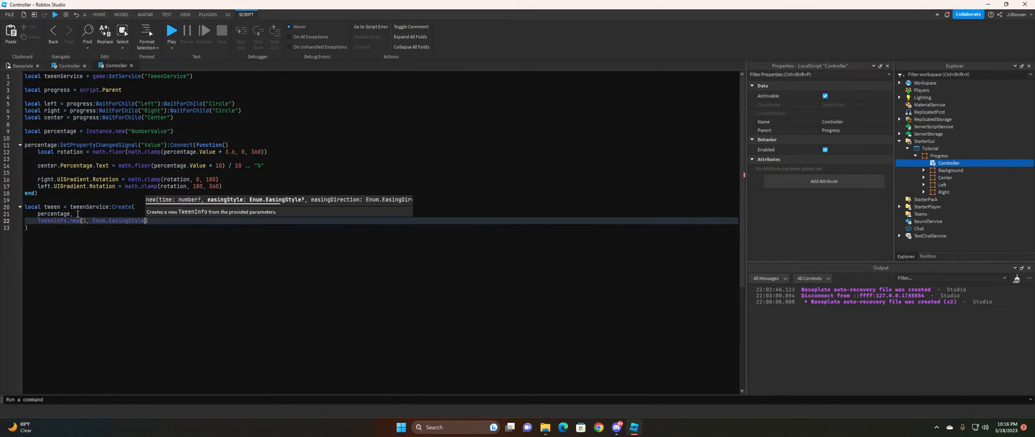
pyautogui.write('Si')
pyautogui.press('BackSpace')
pyautogui.press('BackSpace')
pyautogui.write('Qu')
pyautogui.press('Down')
pyautogui.press('Tab')
pyautogui.write(', Enum.EasingDirection')
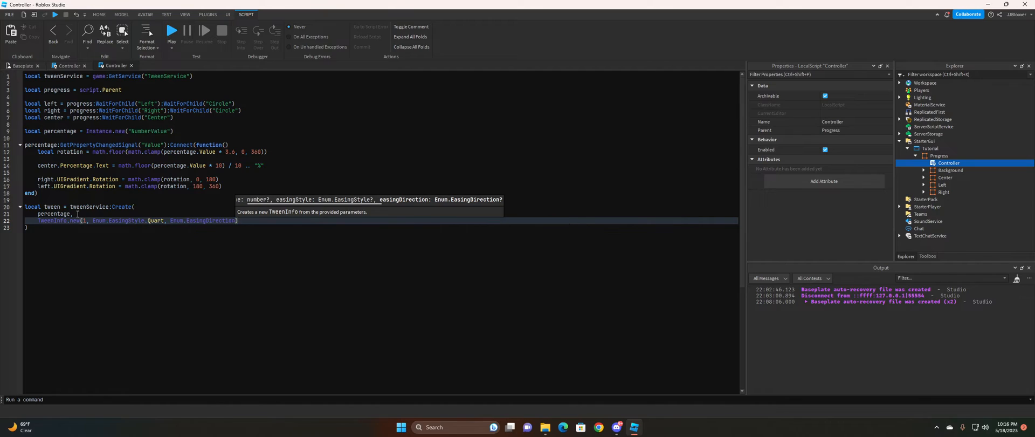
pyautogui.write('.O')
pyautogui.press('Tab')
pyautogui.press('Down')
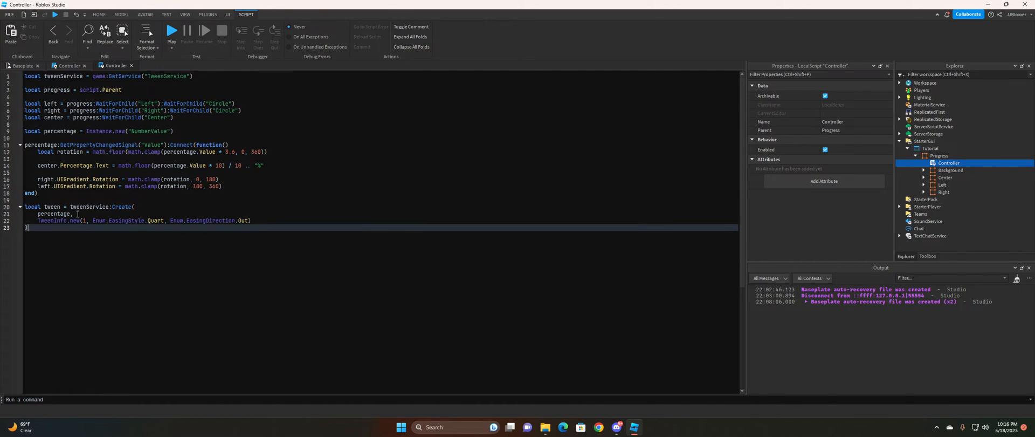
pyautogui.press('Up')
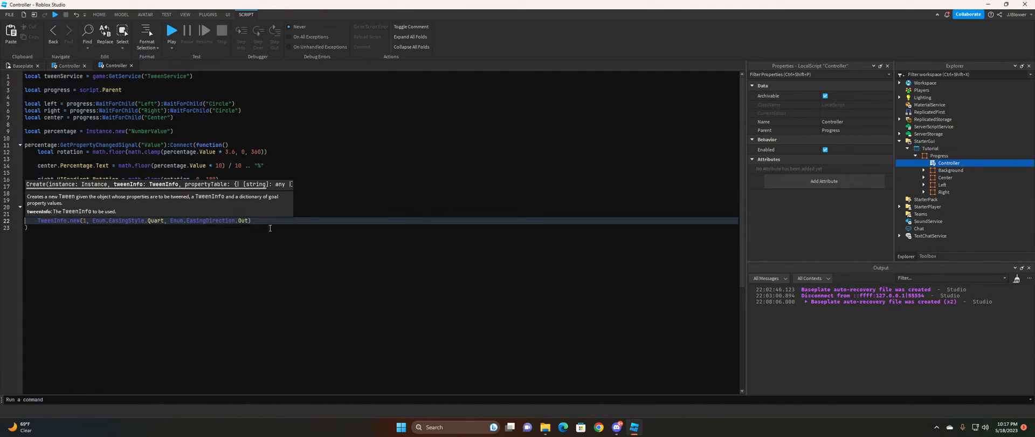
# Add a property table as the third tween argument, setting Value to math.random() * 100.
pyautogui.click(267, 225)
pyautogui.write(',')
pyautogui.press('Return')
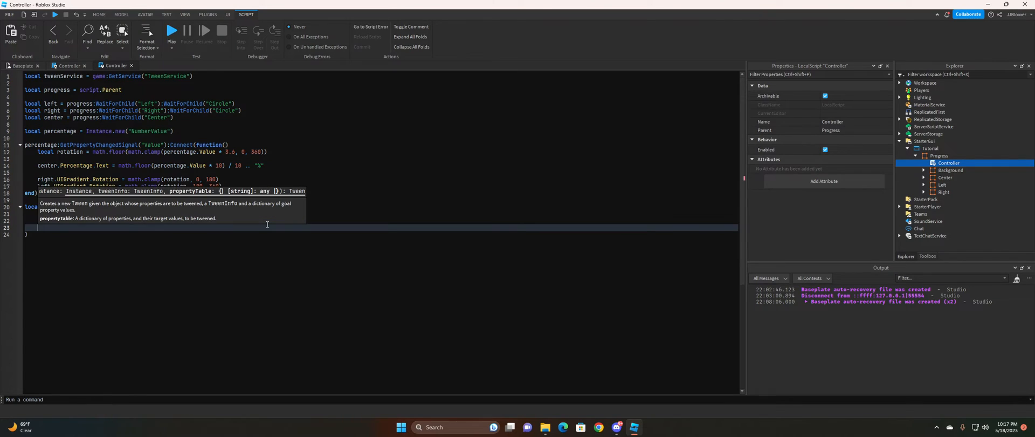
pyautogui.write('{')
pyautogui.press('Return')
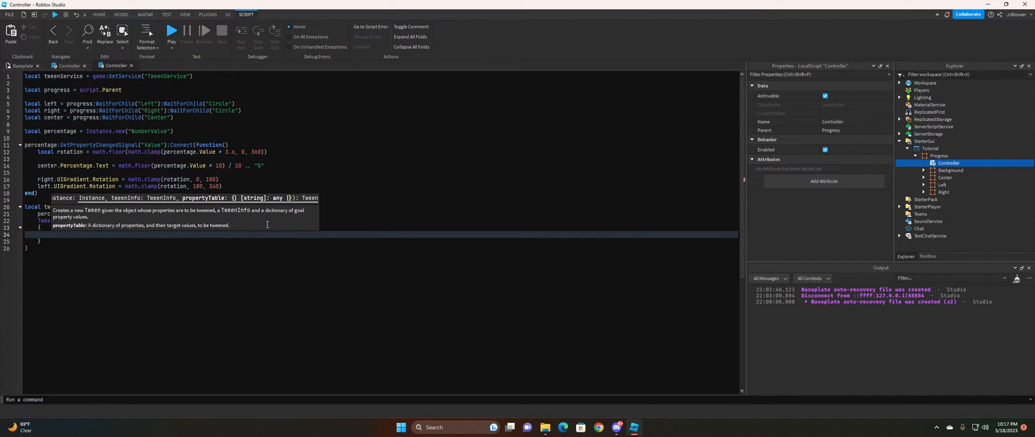
pyautogui.write('Value = ')
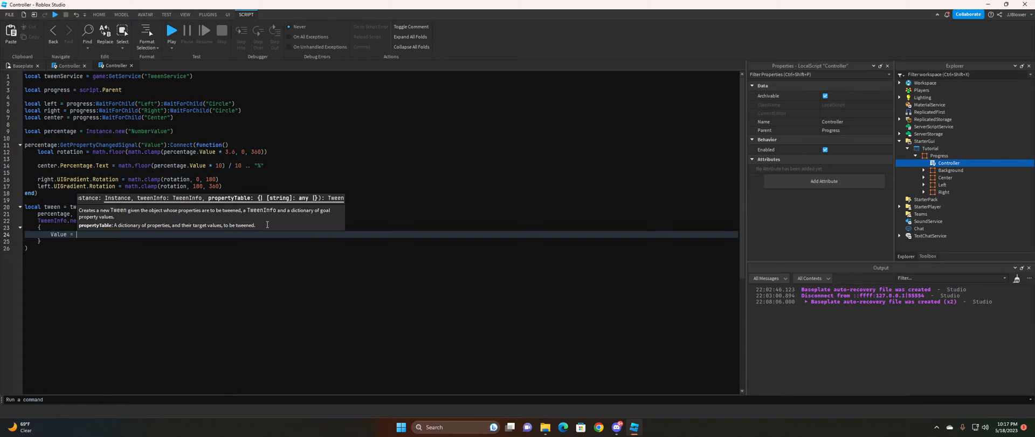
pyautogui.write('math.ra')
pyautogui.press('Tab')
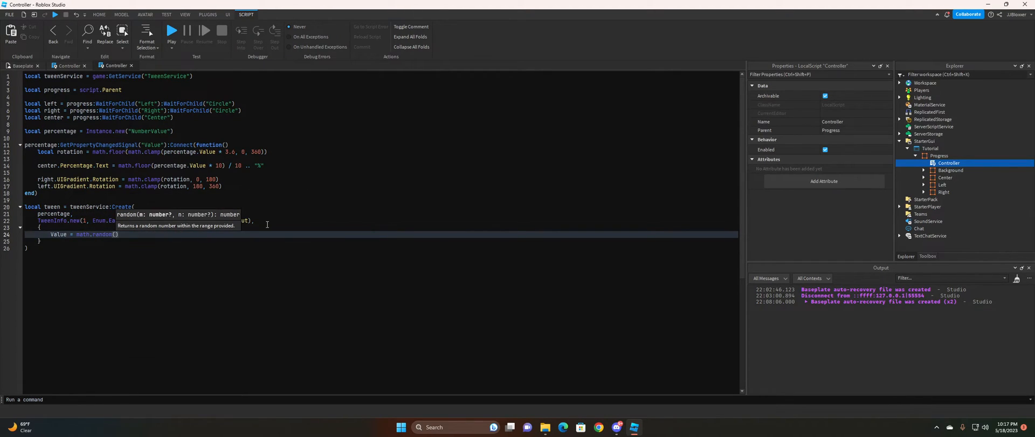
pyautogui.press('Right')
pyautogui.write('* 100')
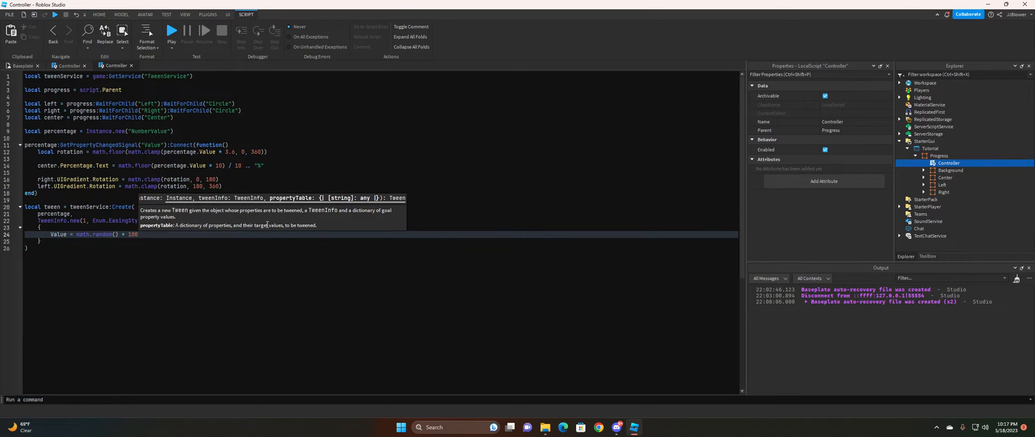
pyautogui.press('Down')
pyautogui.press('Down')
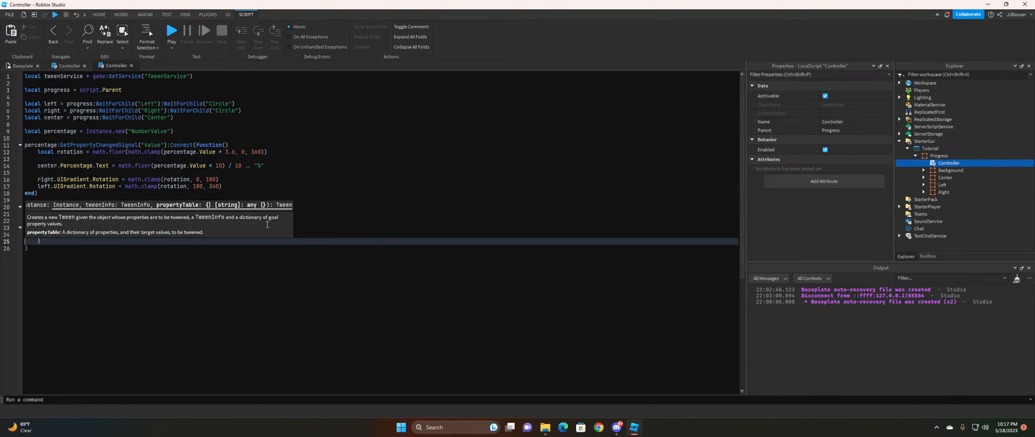
pyautogui.press('Up')
pyautogui.press('Up')
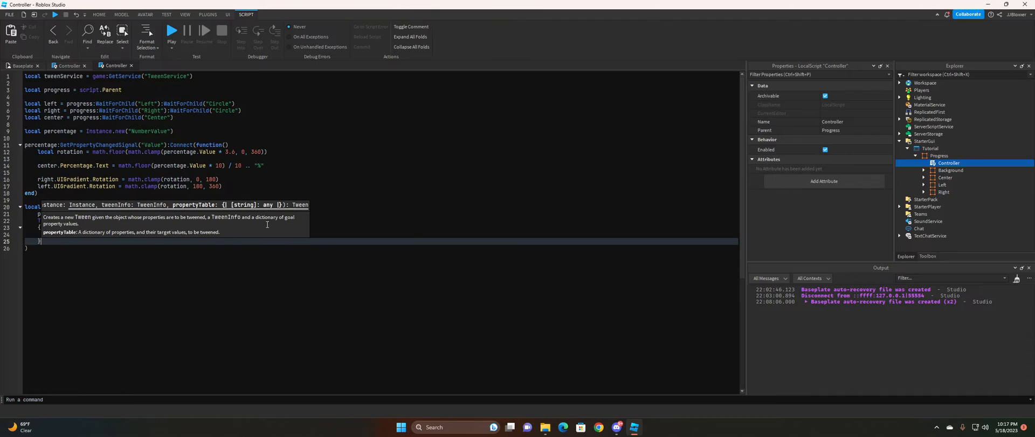
pyautogui.press('Down')
pyautogui.press('Down')
pyautogui.press('Up')
pyautogui.press('Up')
pyautogui.press('Down')
pyautogui.press('Down')
pyautogui.press('Up')
pyautogui.press('Up')
# Call tween:Play() below the tween declaration, separated by a blank line.
pyautogui.press('Down')
pyautogui.press('Down')
pyautogui.press('Return')
pyautogui.press('Return')
pyautogui.write('twee')
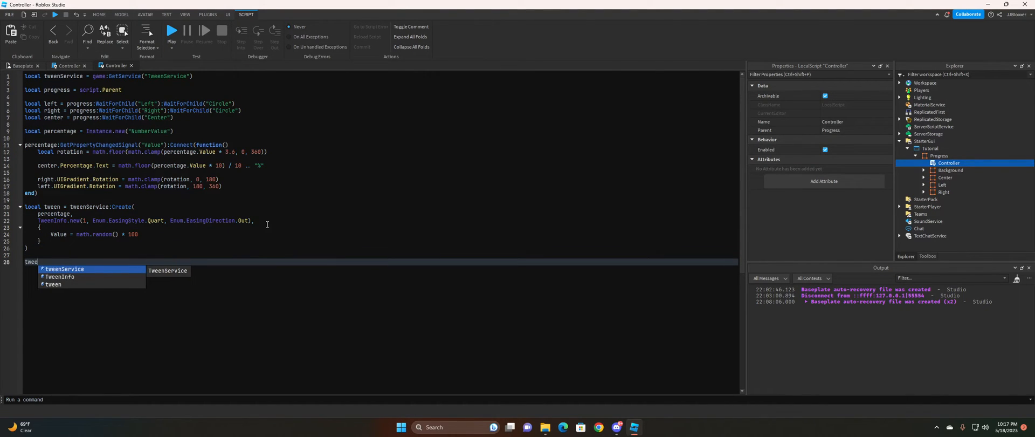
pyautogui.write('n:Play()')
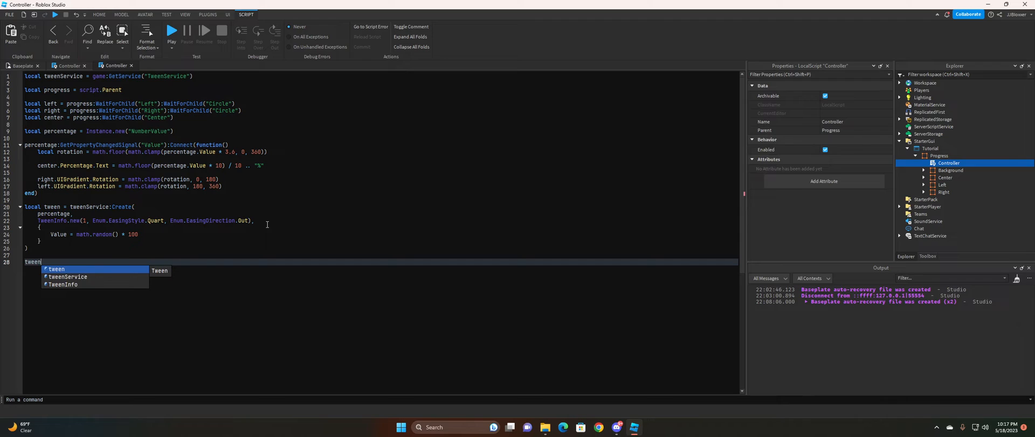
# Insert task.wait(1.5) between the connected function's end and the tween declaration, spaced with blank lines.
pyautogui.click(83, 194)
pyautogui.press('Return')
pyautogui.press('Return')
pyautogui.write('task.wait(2)')
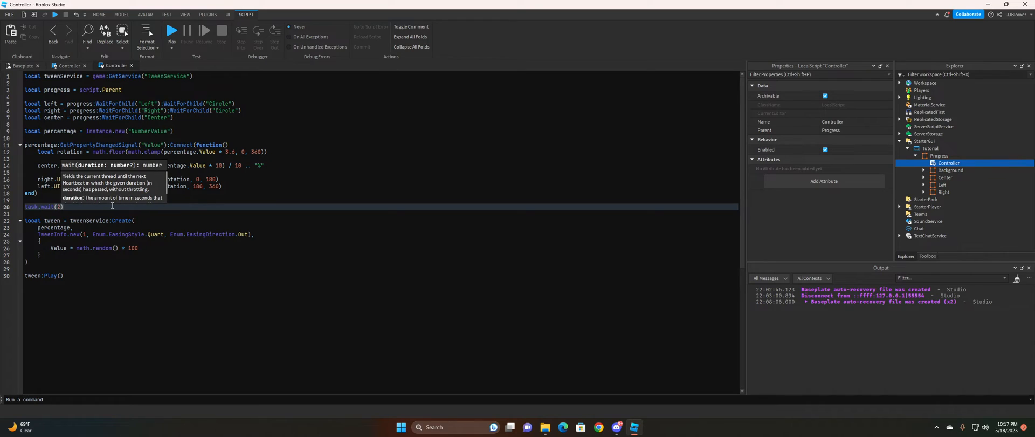
pyautogui.press('BackSpace')
pyautogui.write('1.5')
pyautogui.click(402, 160)
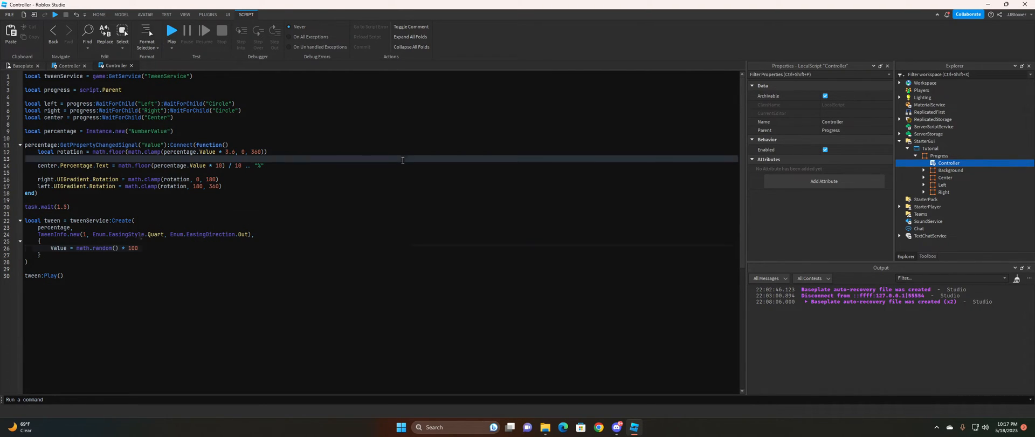
# Close the other open Controller script and switch to the Baseplate viewport.
pyautogui.click(52, 65)
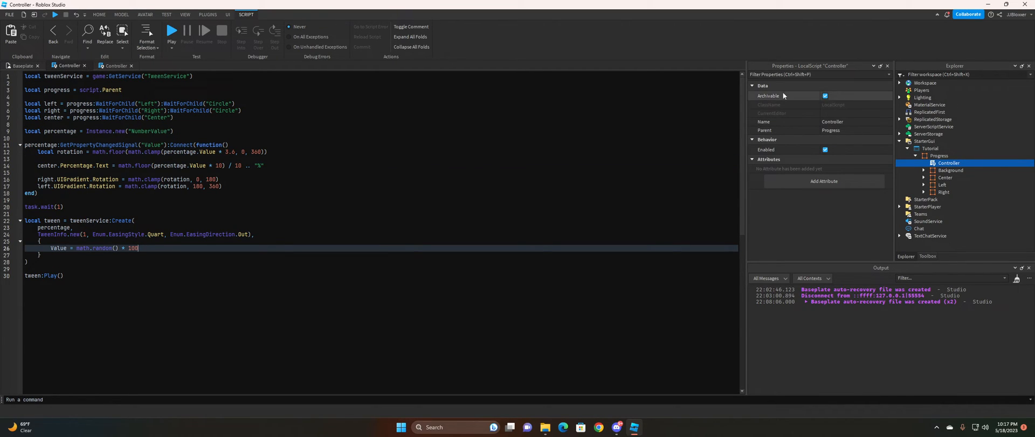
pyautogui.click(85, 65)
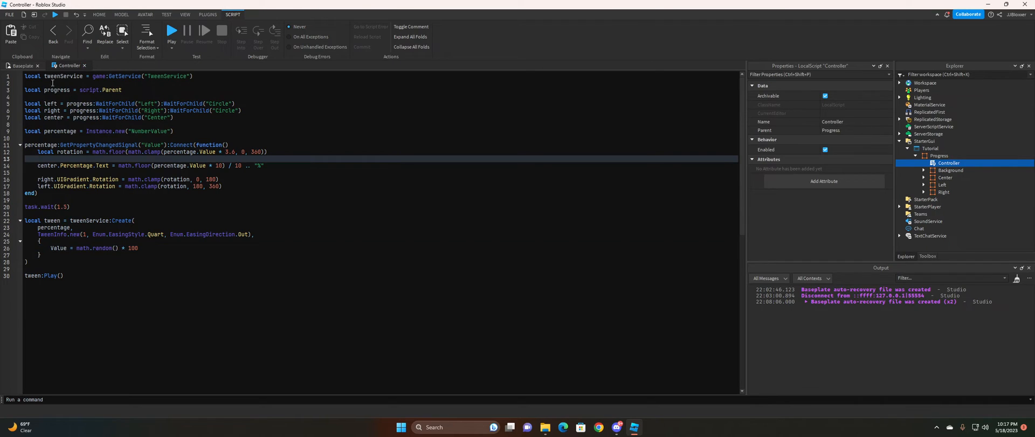
pyautogui.click(309, 310)
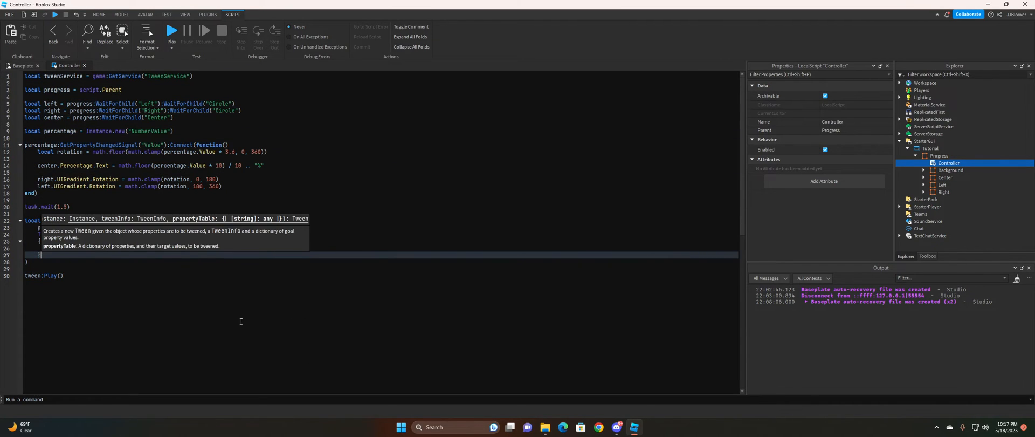
pyautogui.click(44, 65)
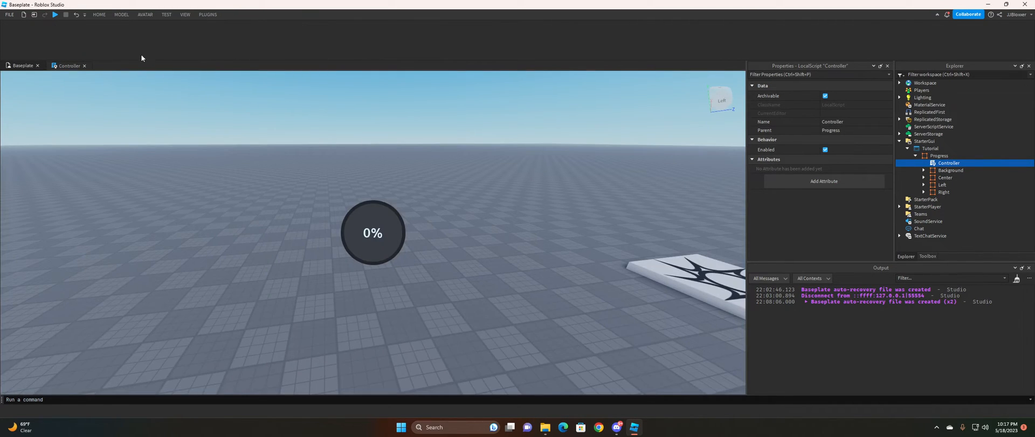
# Playtest the place several times to watch the progress bar animate, and stop the last run.
pyautogui.click(56, 15)
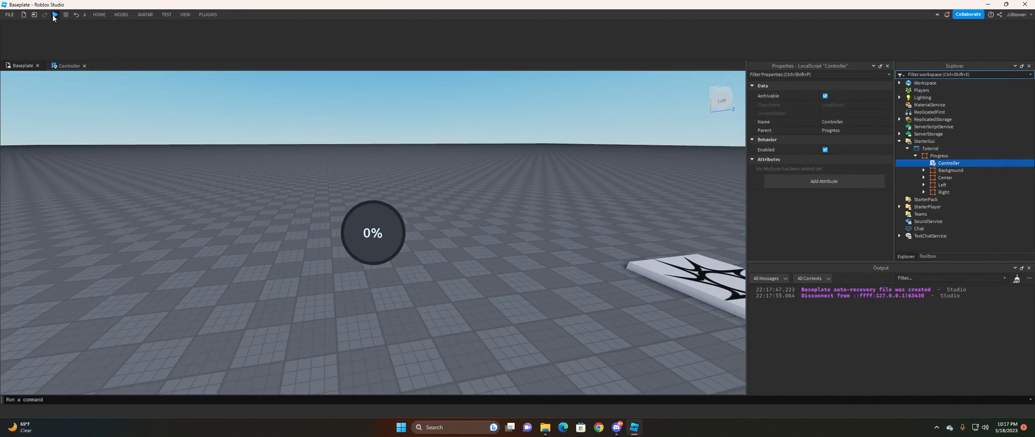
pyautogui.click(55, 16)
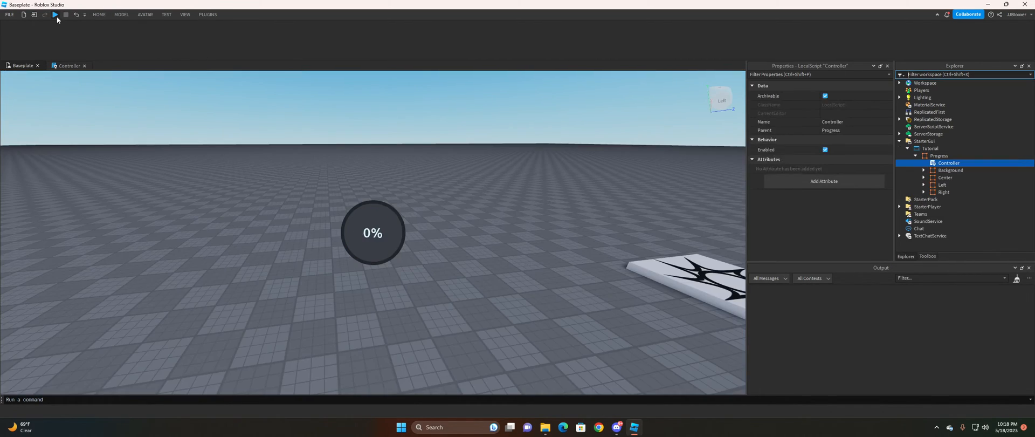
pyautogui.click(55, 15)
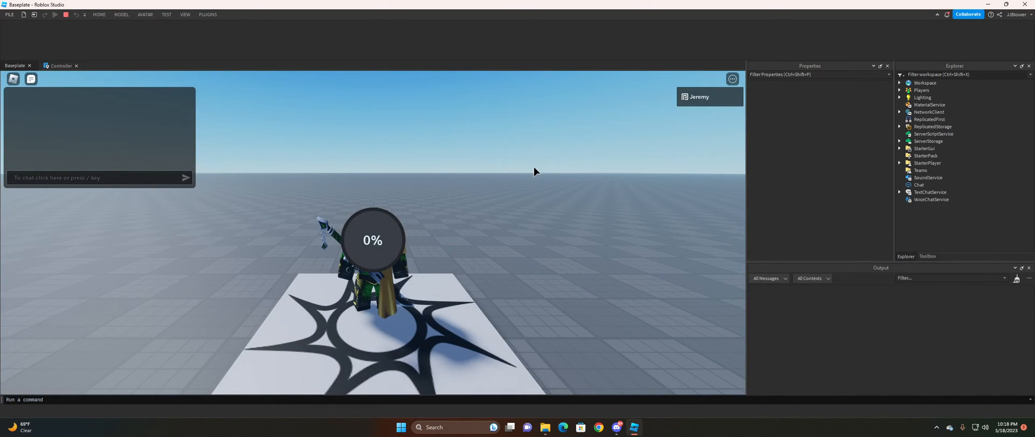
pyautogui.hotkey('shift', 'F5')
# In the Controller script, replace the tween's Value target with math.random(50, 100).
pyautogui.click(63, 66)
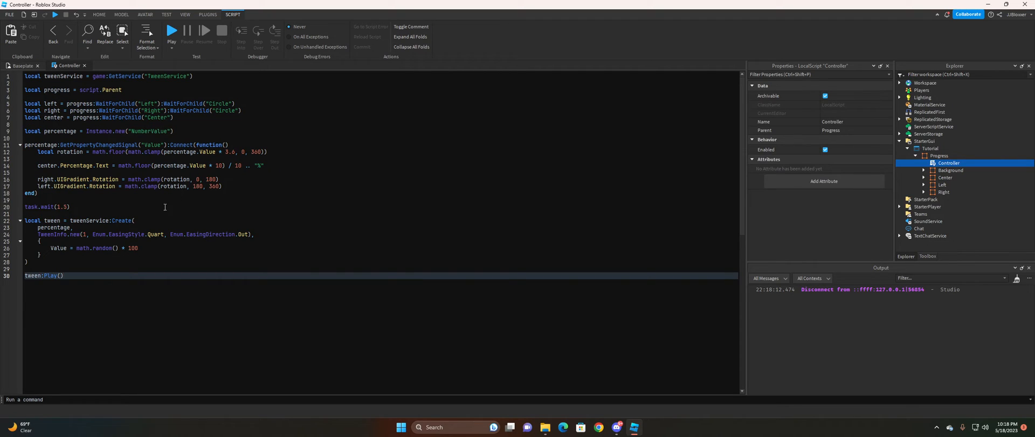
pyautogui.click(120, 247)
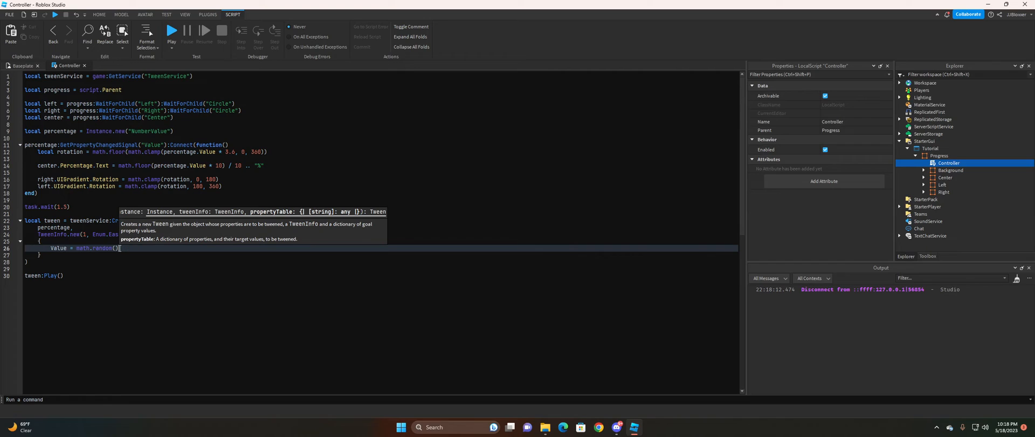
pyautogui.press('Delete')
pyautogui.press('Delete')
pyautogui.press('Delete')
pyautogui.press('Delete')
pyautogui.press('Delete')
pyautogui.press('Delete')
pyautogui.press('BackSpace')
pyautogui.write('0, 100)')
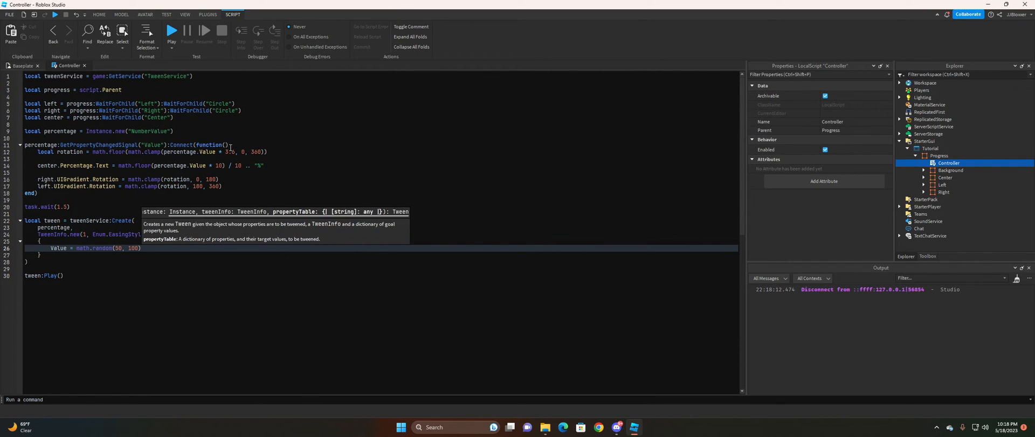
# Run the playtest twice with the new random range to check the progress bar's fill, and stop it.
pyautogui.press('F5')
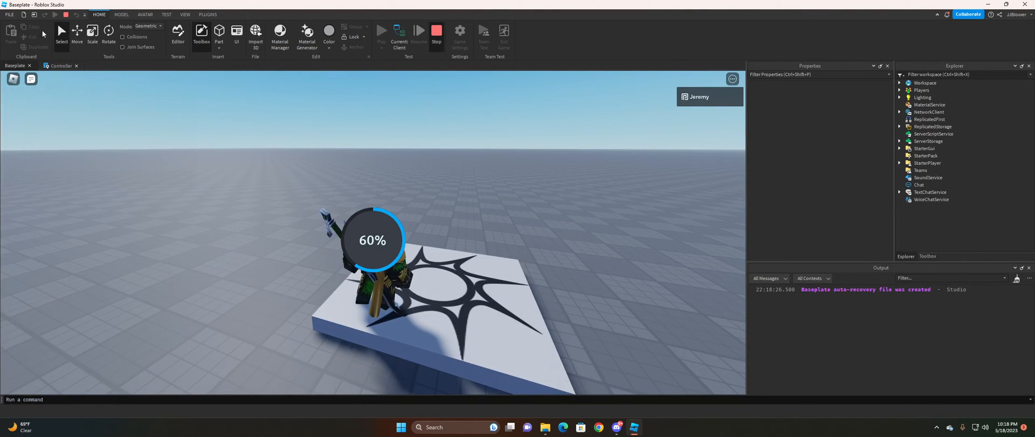
pyautogui.click(66, 17)
pyautogui.click(55, 15)
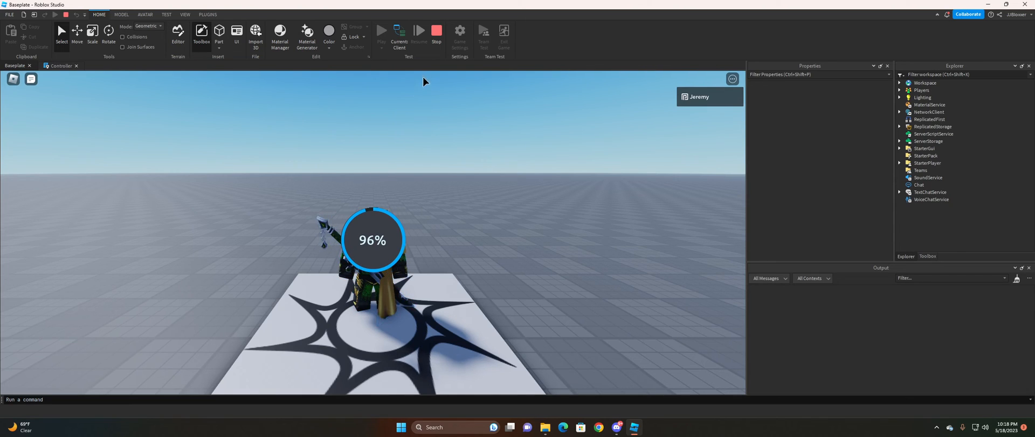
pyautogui.click(437, 34)
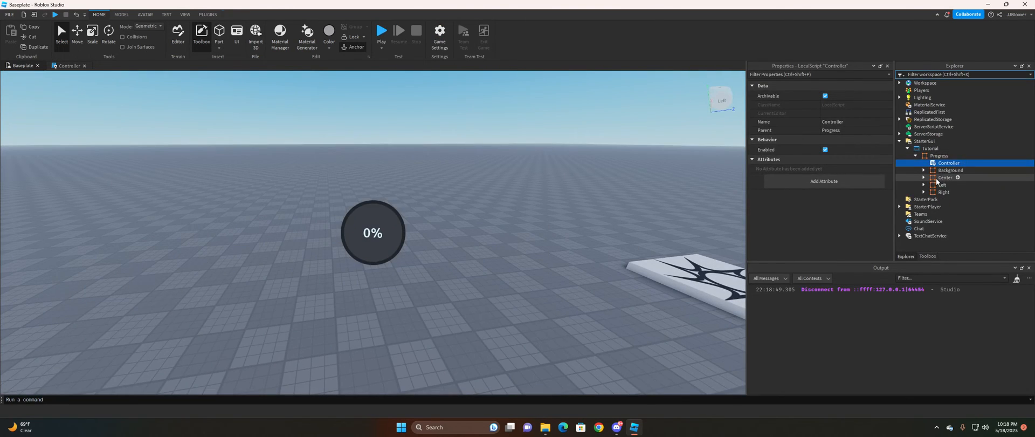
# Adjust the horizontal offset in the Position of the Left frame's Circle, and playtest the progress bar once.
pyautogui.click(936, 178)
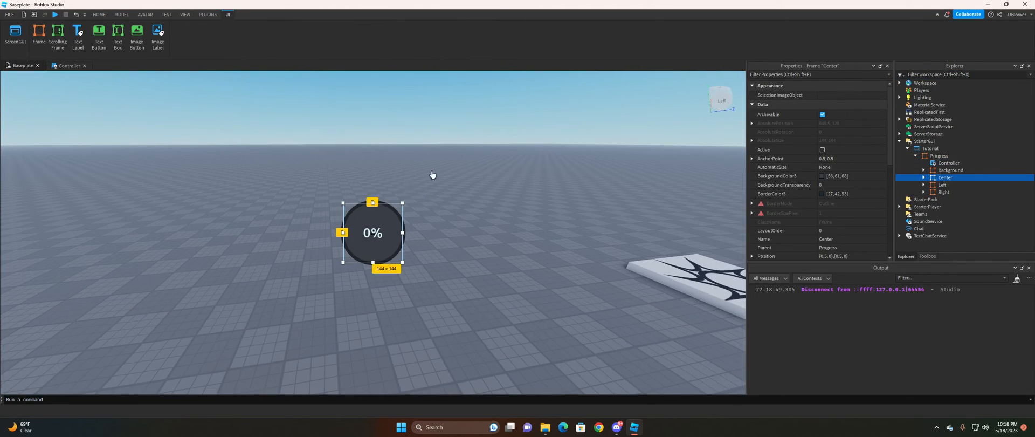
pyautogui.click(943, 185)
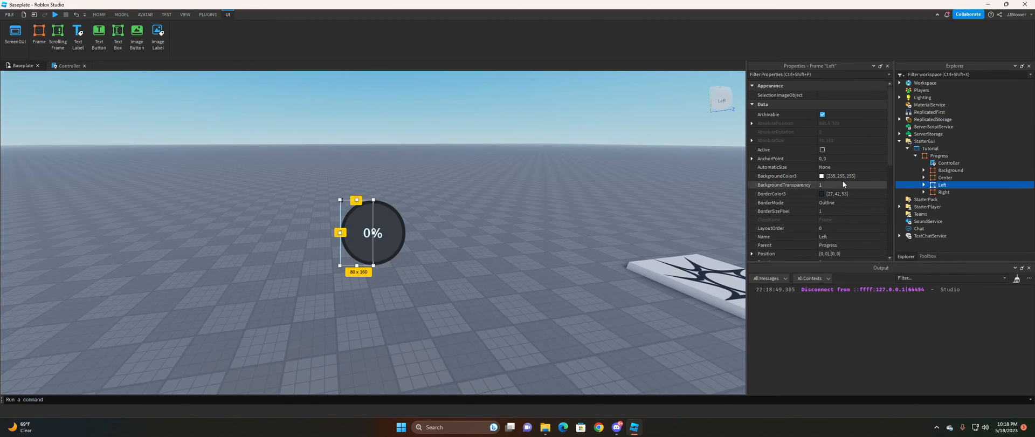
pyautogui.scroll(-1, 846, 202)
pyautogui.scroll(-2, 841, 199)
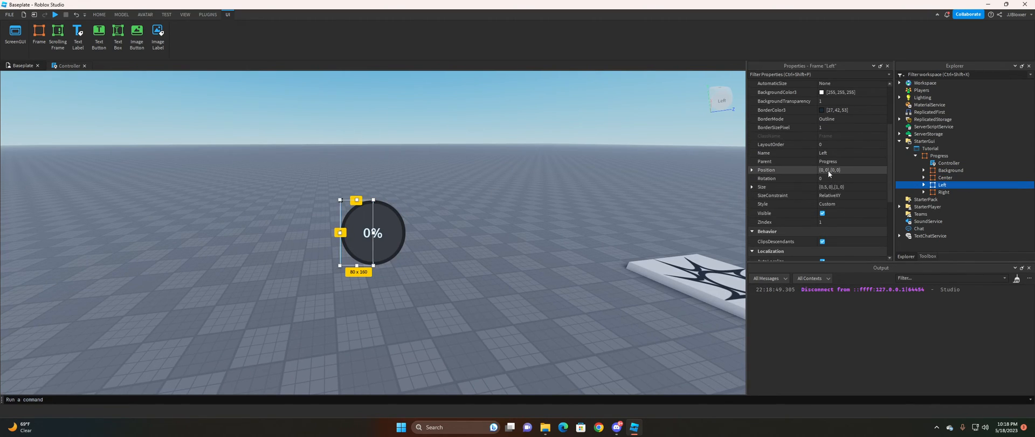
pyautogui.click(827, 170)
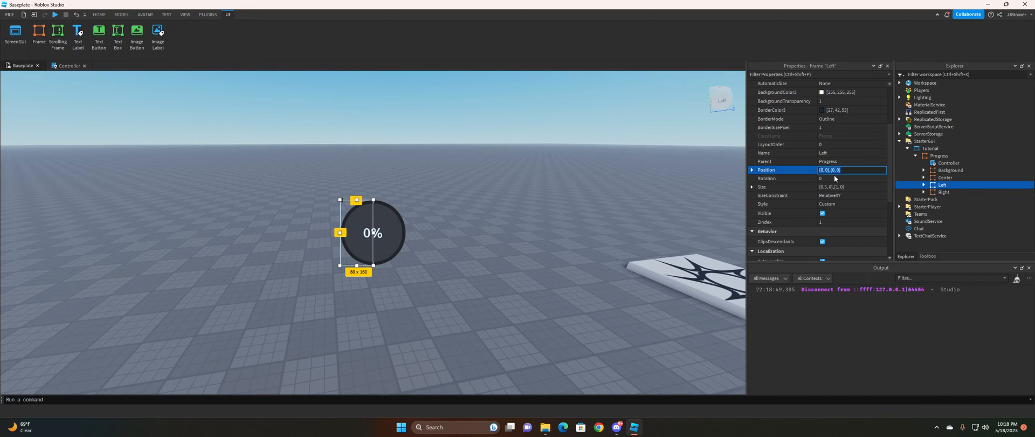
pyautogui.click(924, 184)
pyautogui.click(952, 192)
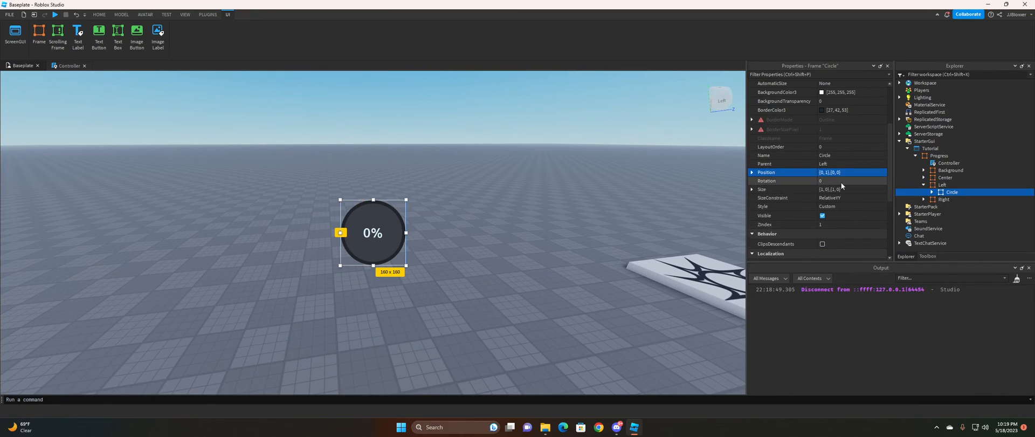
pyautogui.click(827, 172)
pyautogui.press('Return')
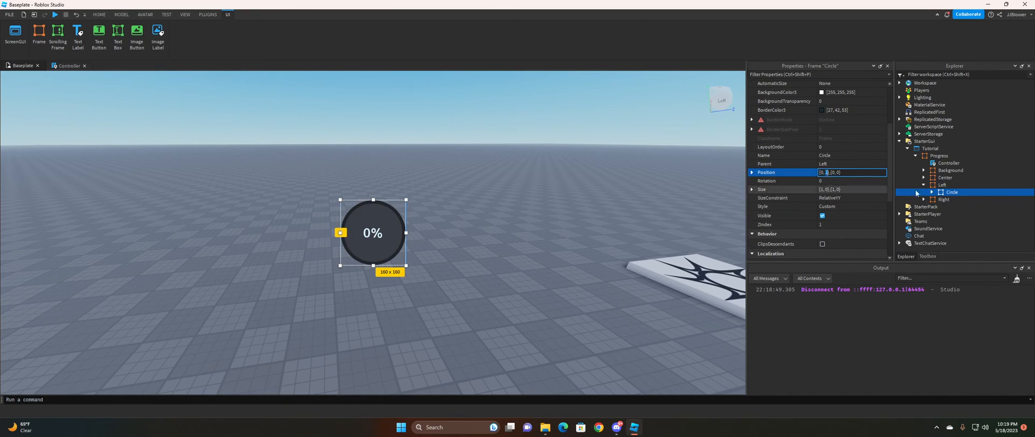
pyautogui.press('F5')
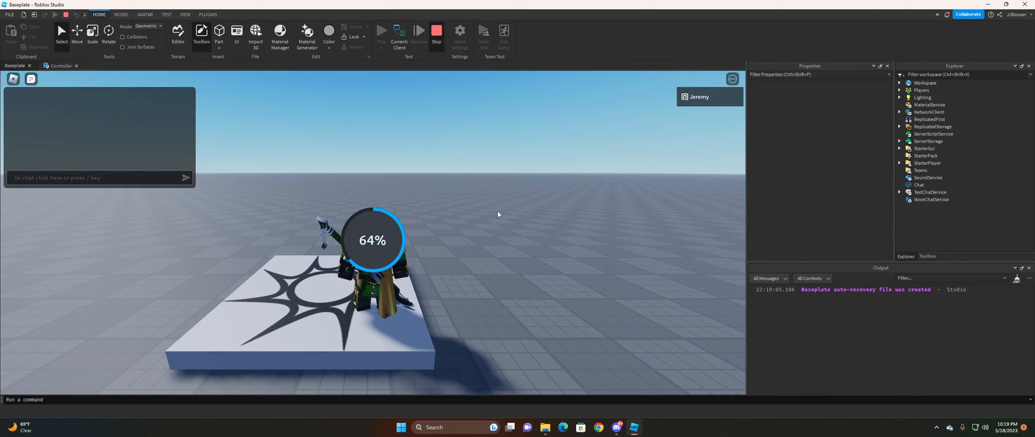
pyautogui.hotkey('shift', 'F5')
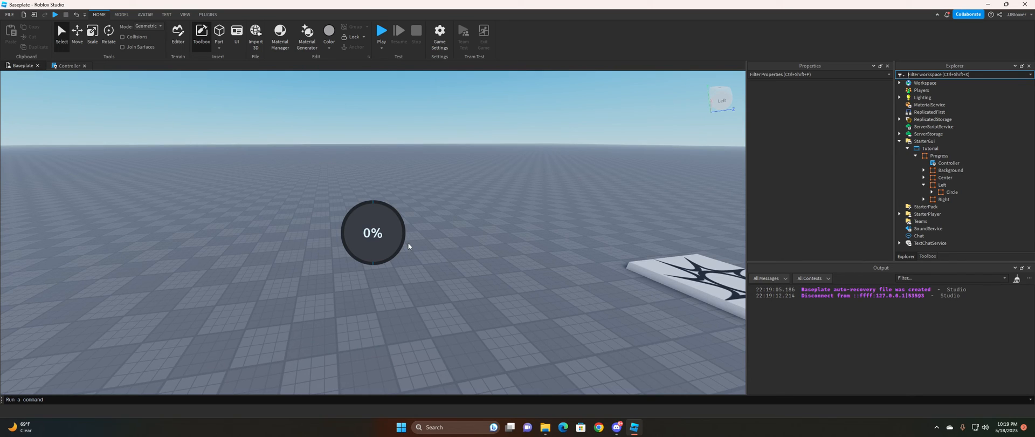
# Review the Controller script, examining the rotation calculation and the left and right UIGradient clamp lines, and return to the Baseplate viewport.
pyautogui.click(67, 65)
pyautogui.moveTo(65, 275); pyautogui.dragTo(6, 77)
pyautogui.click(257, 179)
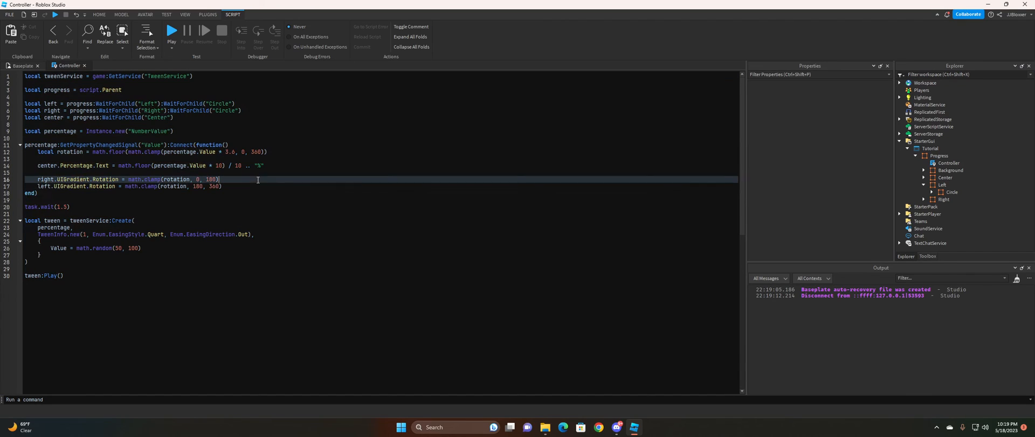
pyautogui.moveTo(38, 179); pyautogui.dragTo(228, 187)
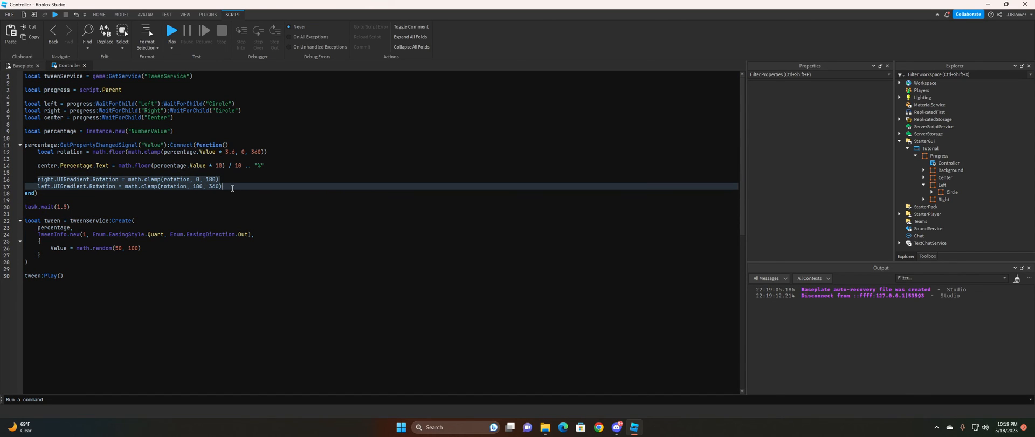
pyautogui.click(233, 188)
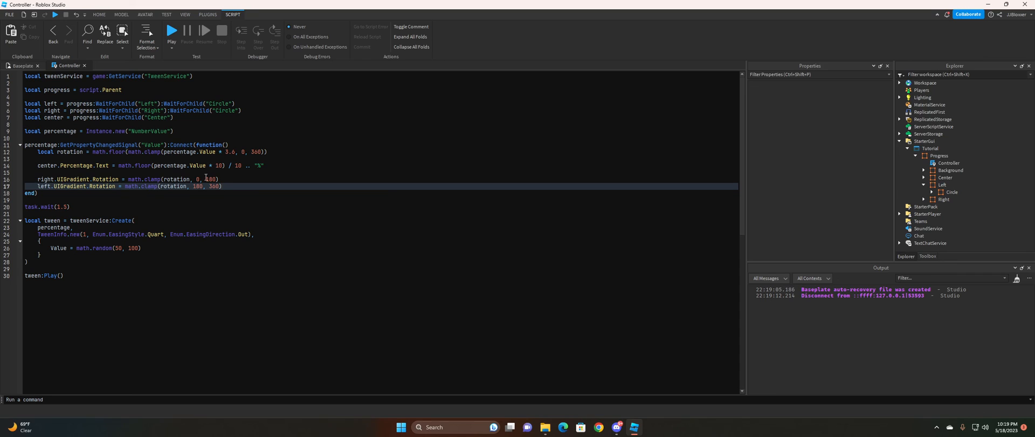
pyautogui.moveTo(38, 179); pyautogui.dragTo(231, 187)
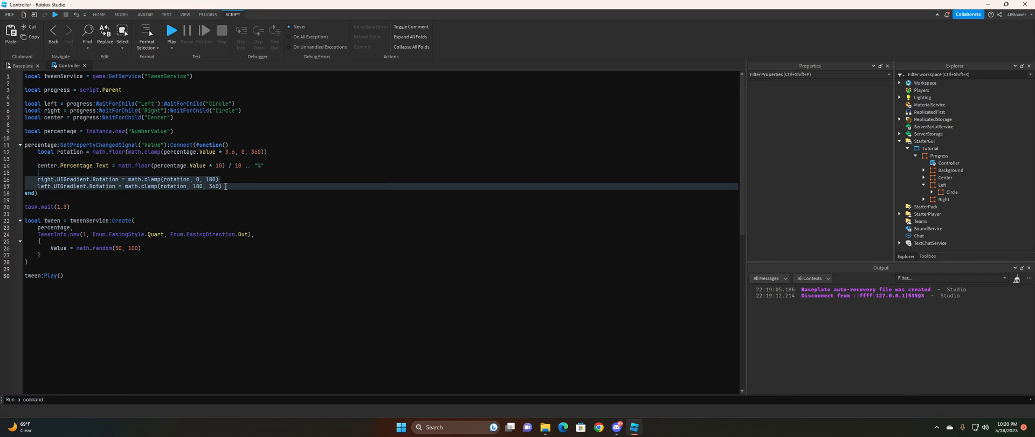
pyautogui.click(232, 188)
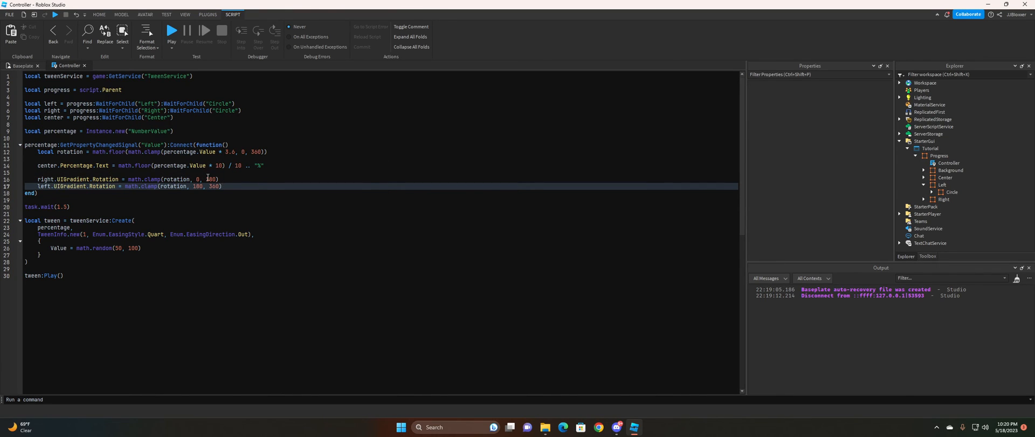
pyautogui.click(208, 206)
pyautogui.click(216, 152)
pyautogui.click(291, 167)
pyautogui.click(23, 65)
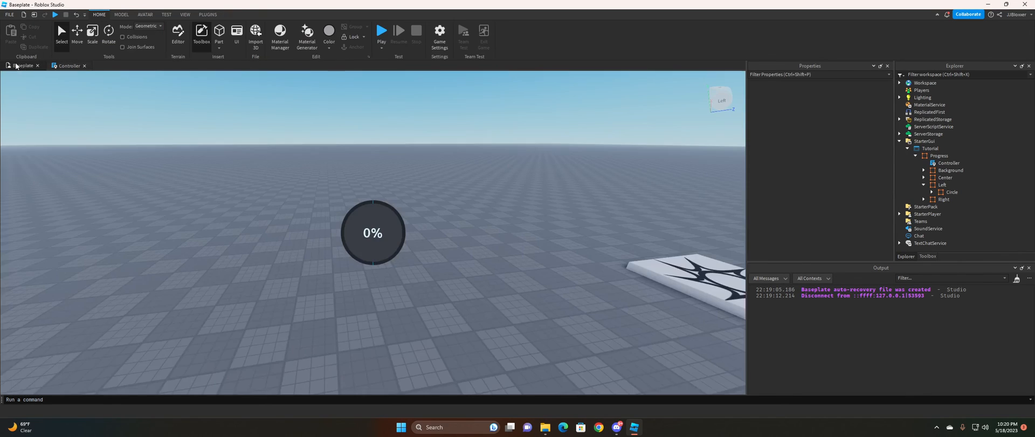